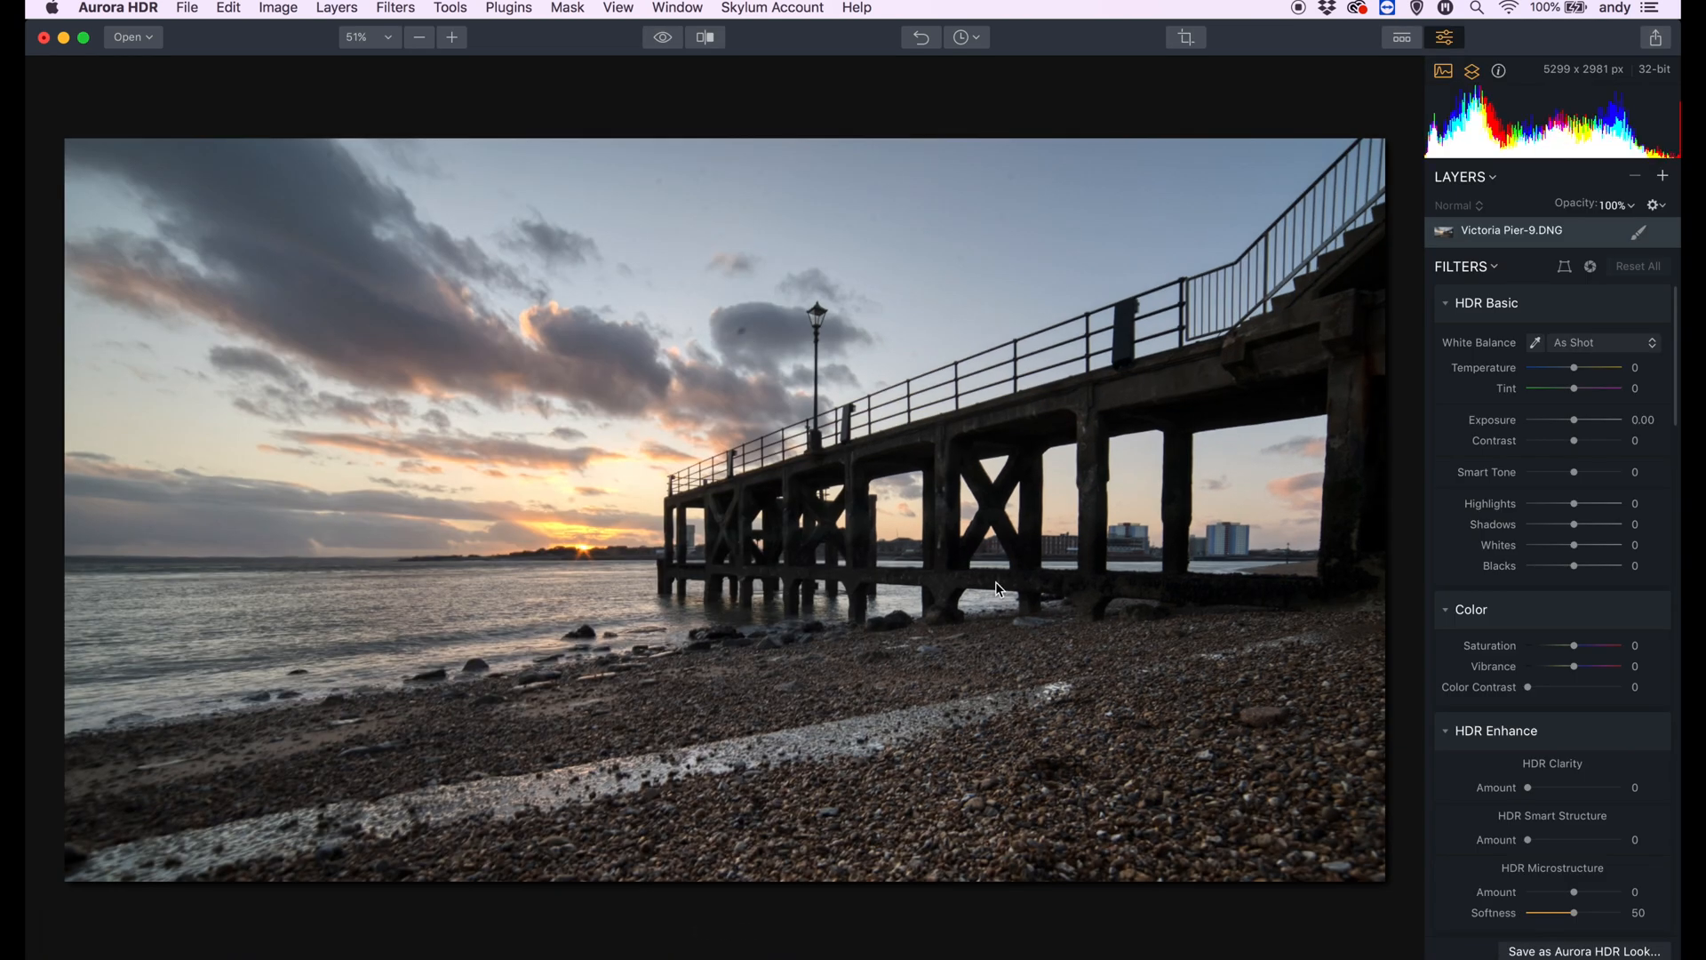
- Show the looks strip and try the Essential looks Vivid, Detailed, Bright Sun, Glowing, Deep and HDR Look 1 on the pier photo
click(1402, 36)
click(226, 884)
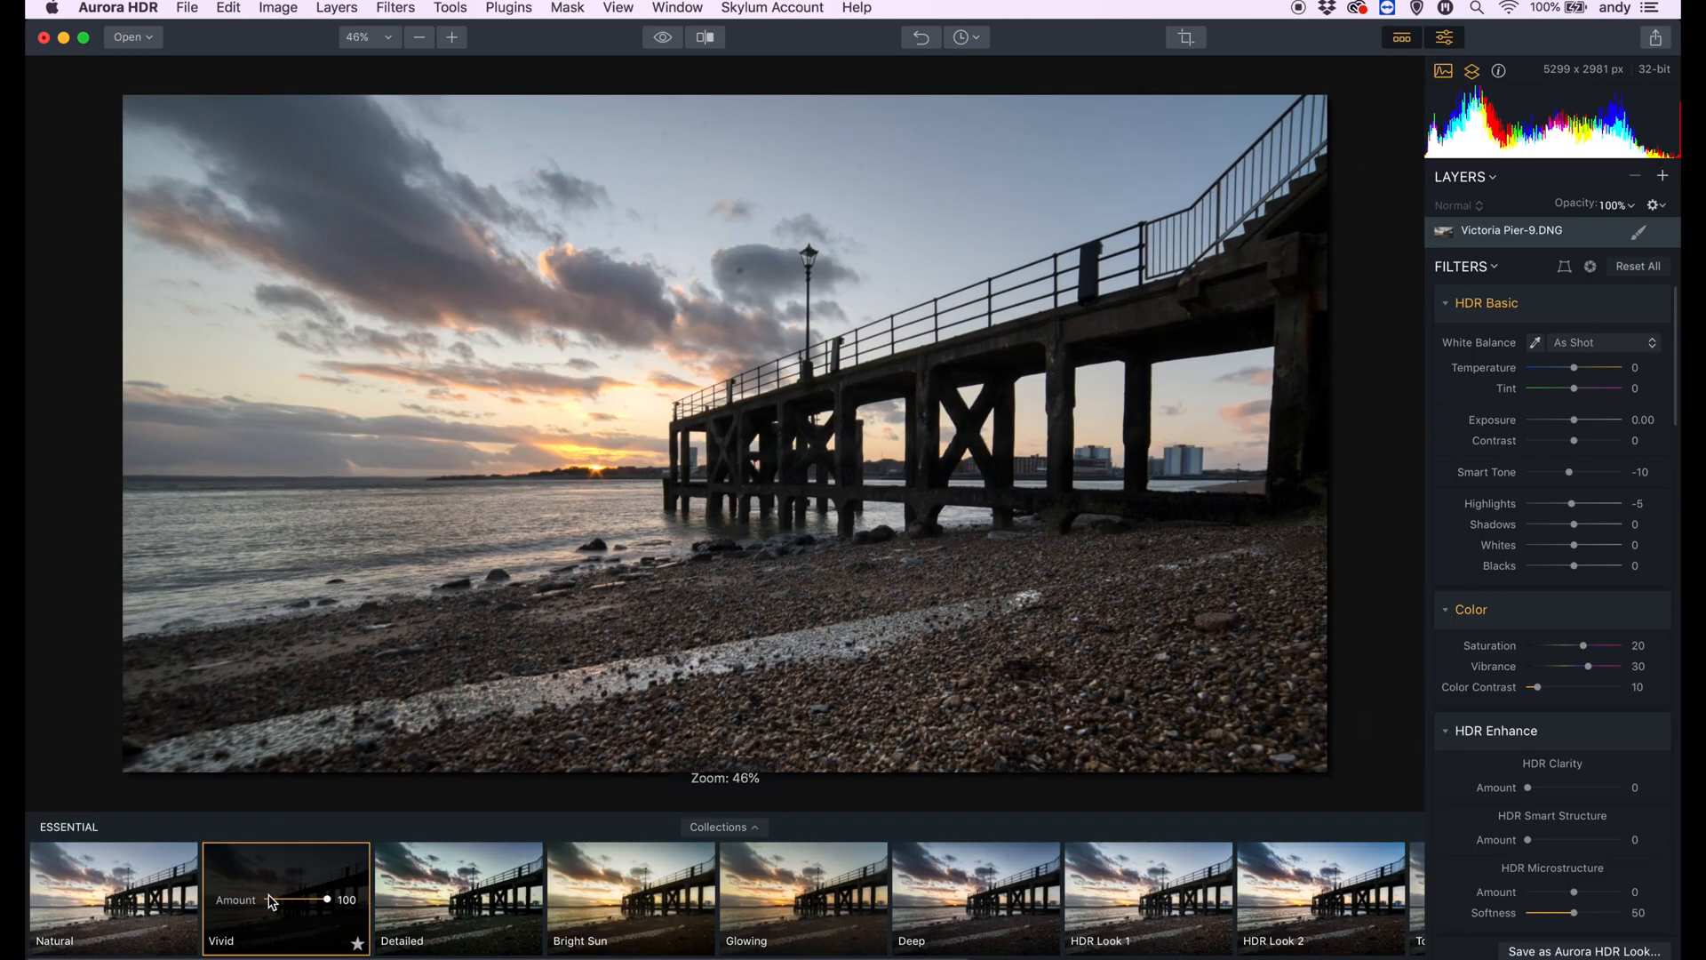
click(468, 899)
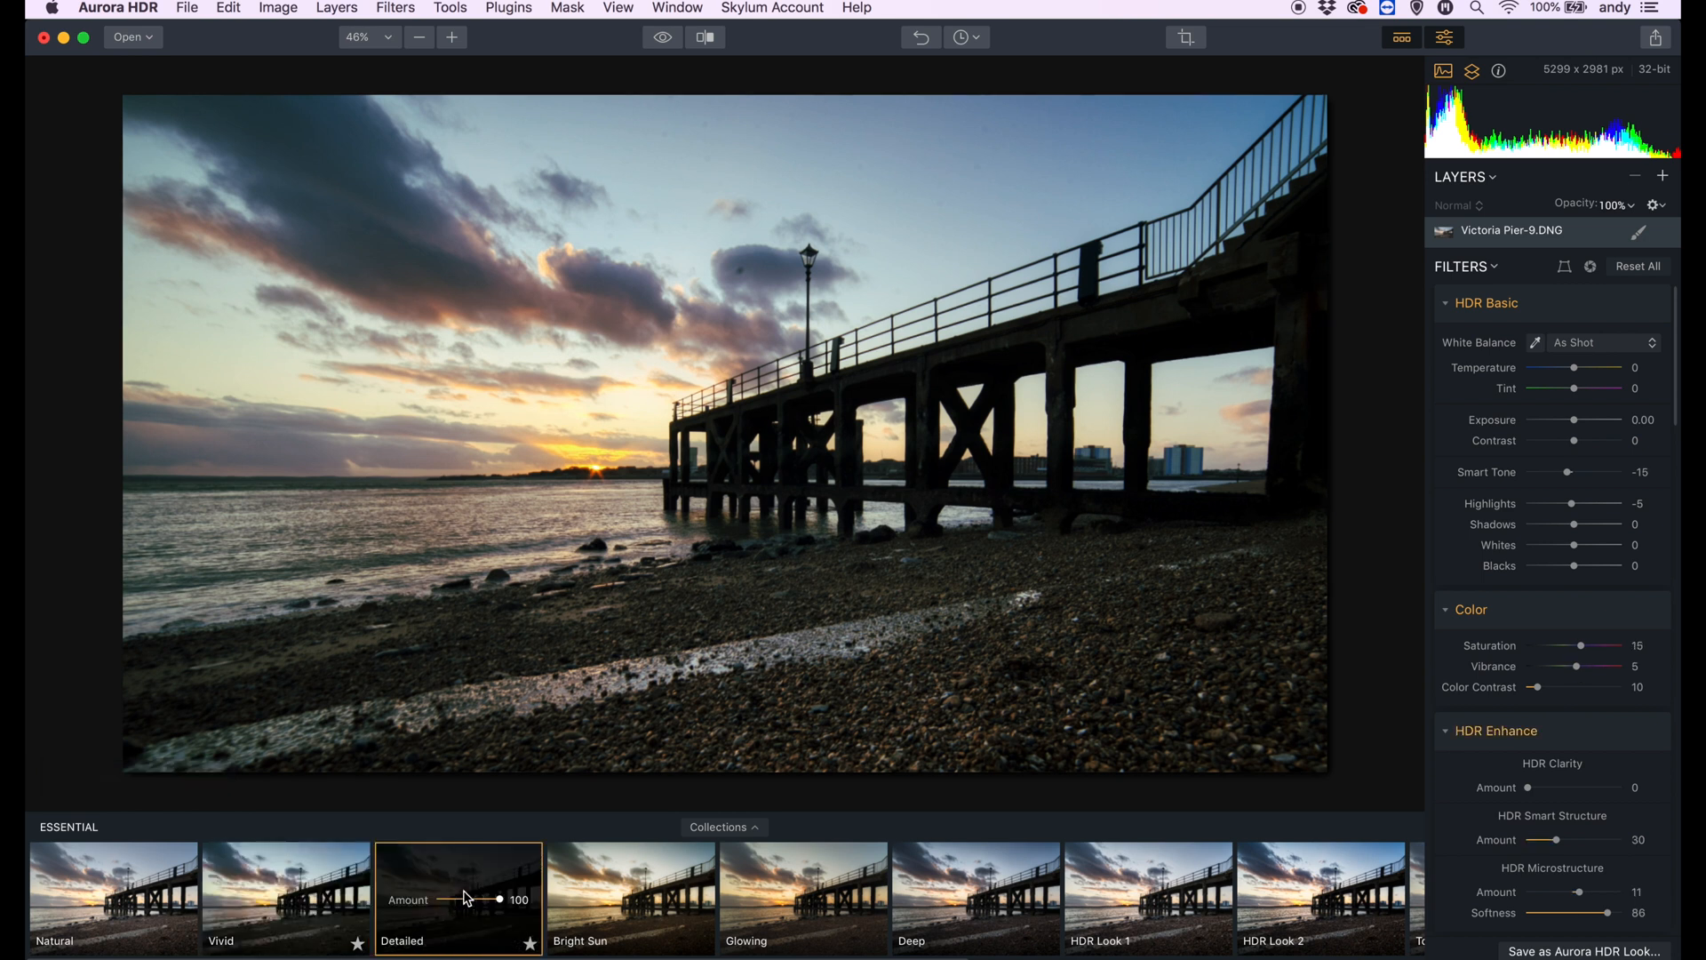
click(648, 896)
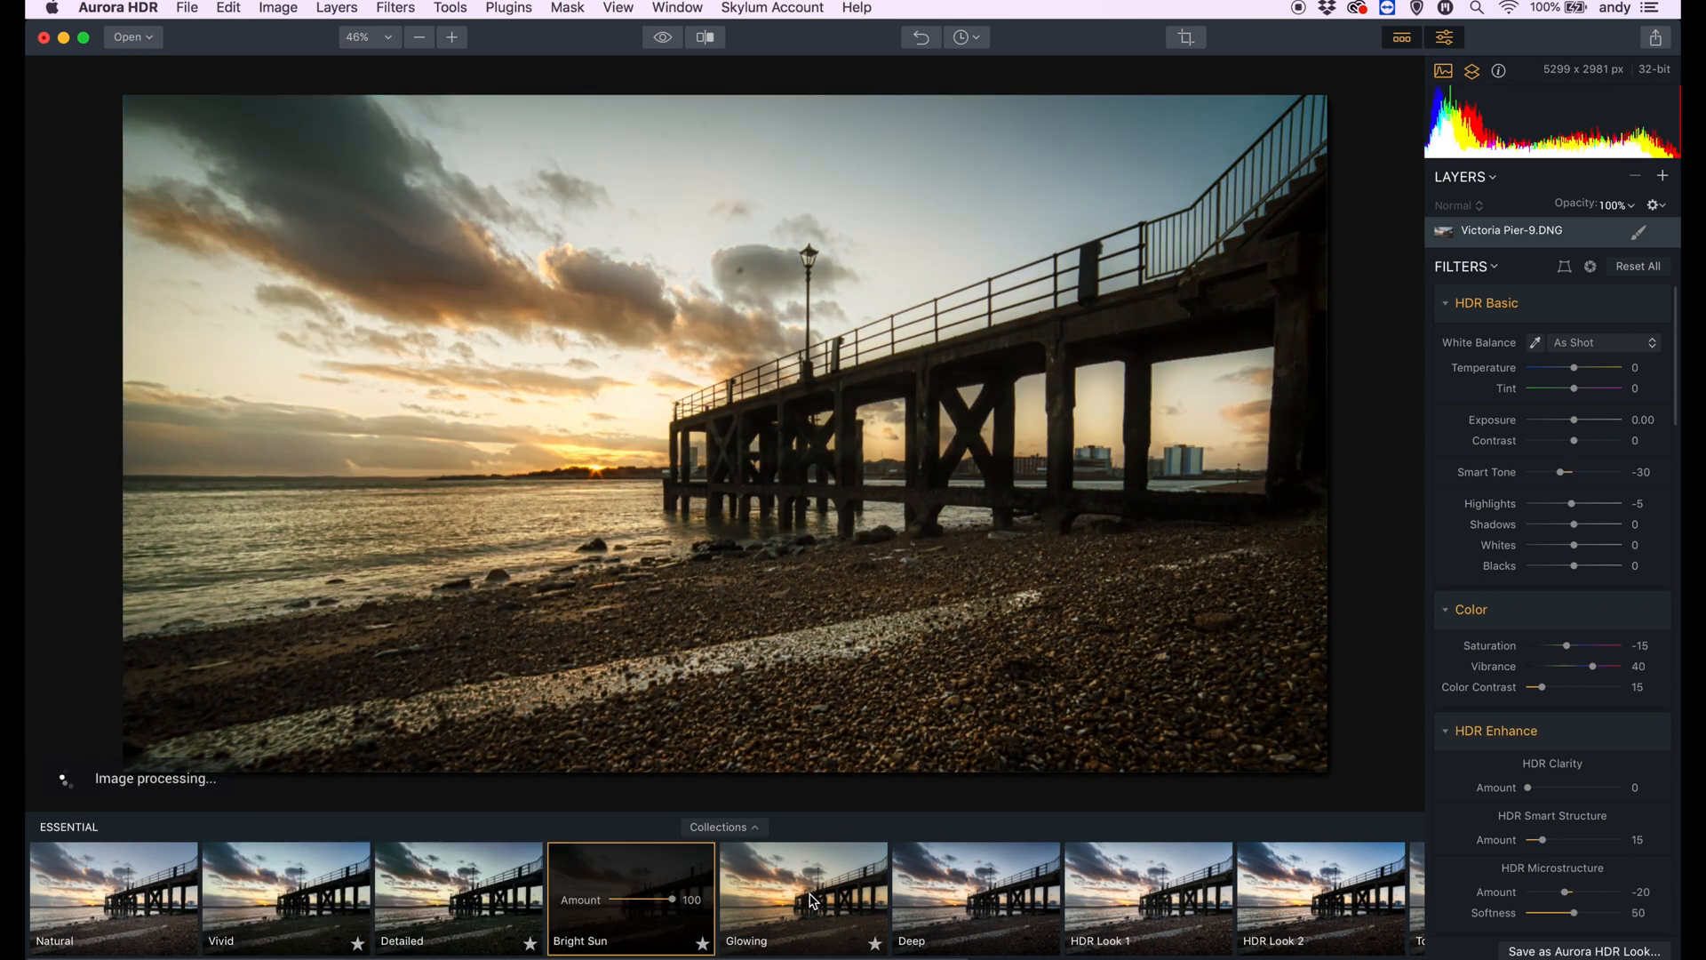
click(757, 900)
click(987, 899)
scroll(1002, 899, right, 1)
click(1001, 899)
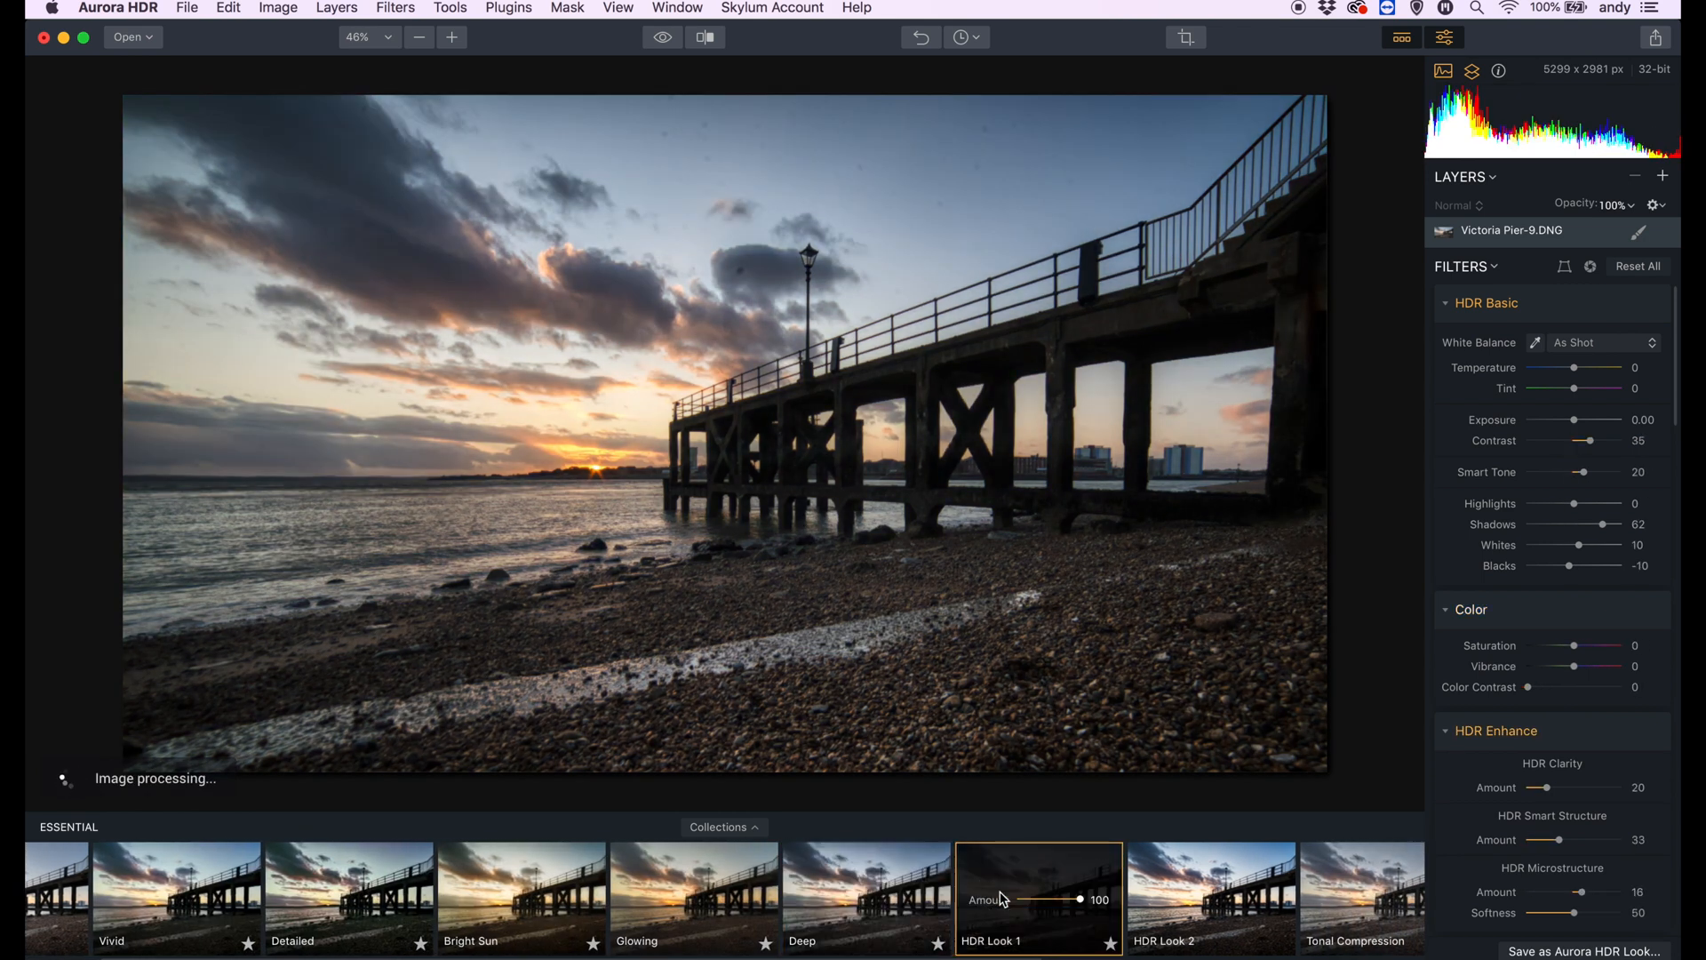
- Try the HDR Look 2 and High Contrast looks, each at an amount of 100
scroll(1002, 900, right, 3)
click(1003, 900)
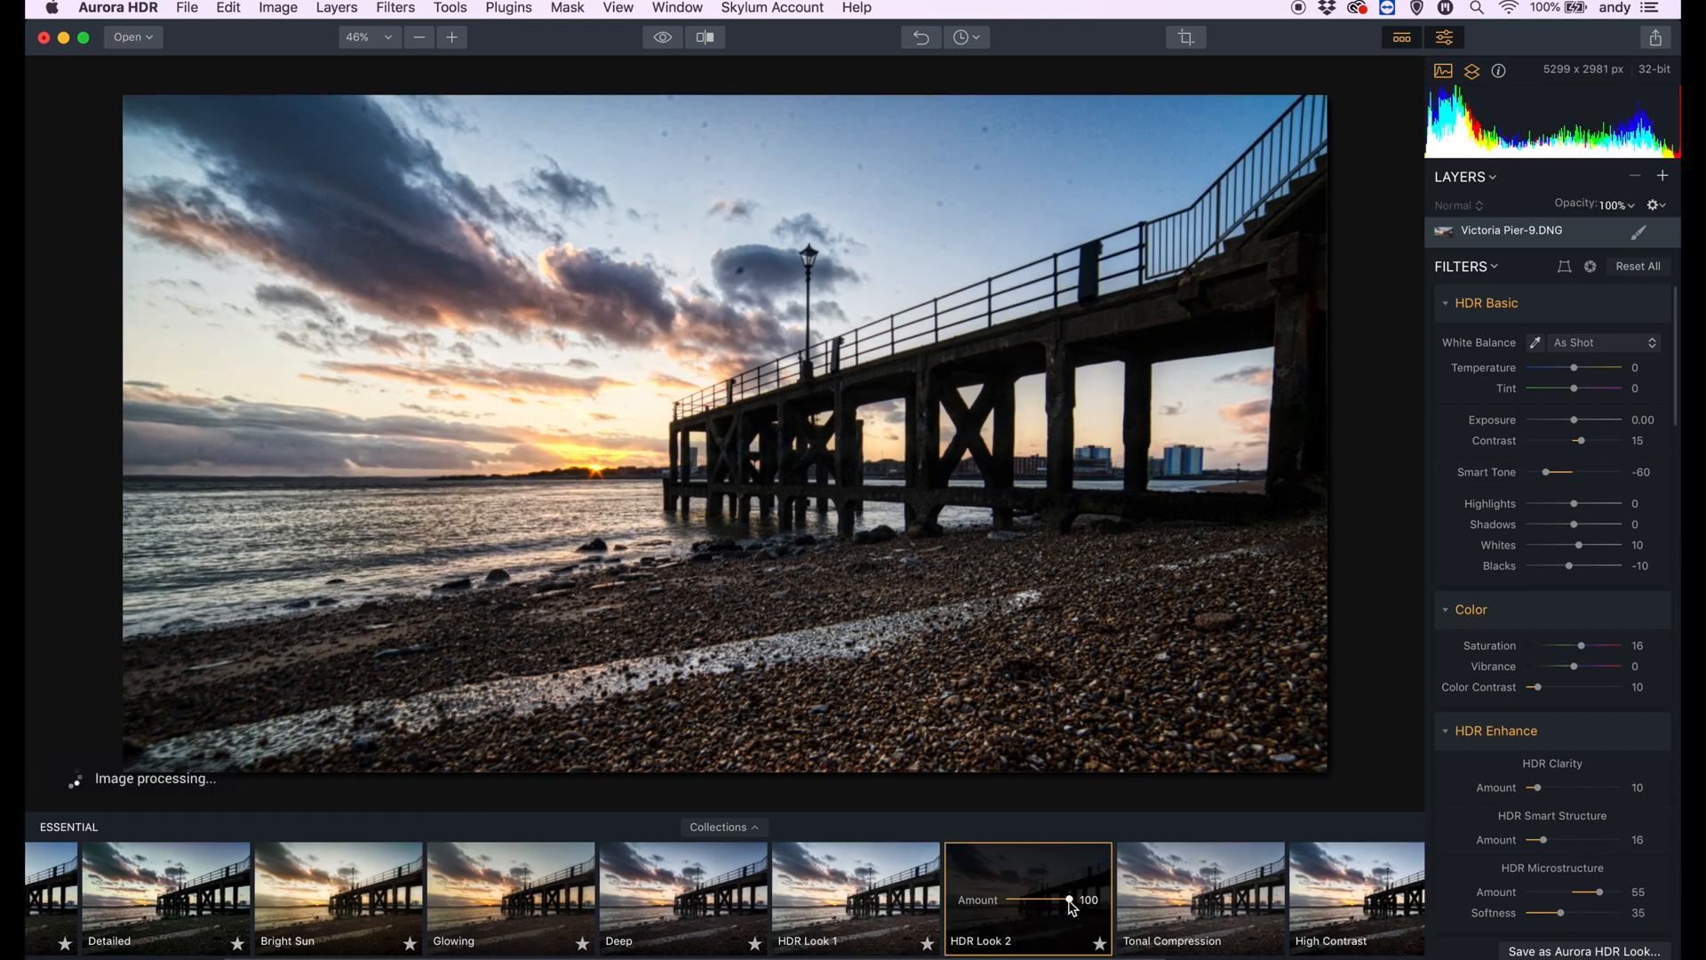
drag(1031, 899, 1101, 899)
scroll(1101, 899, right, 5)
click(978, 898)
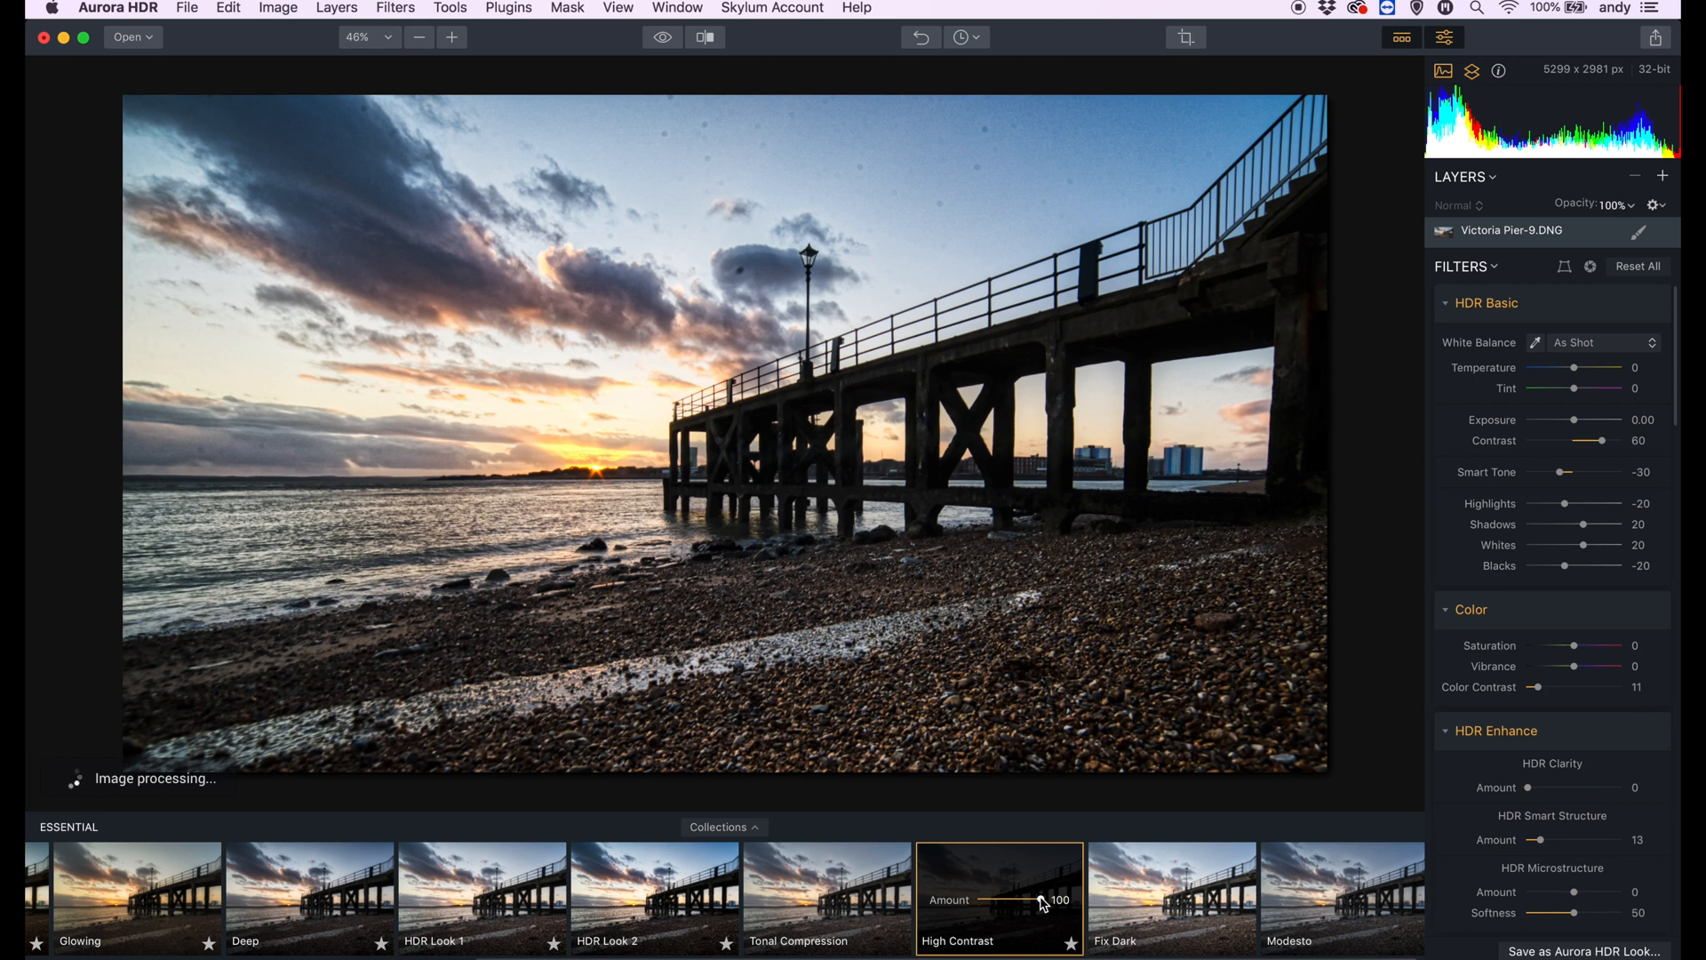
mouse_move(1040, 900)
mouse_down()
mouse_move(994, 901)
mouse_move(1050, 900)
mouse_up()
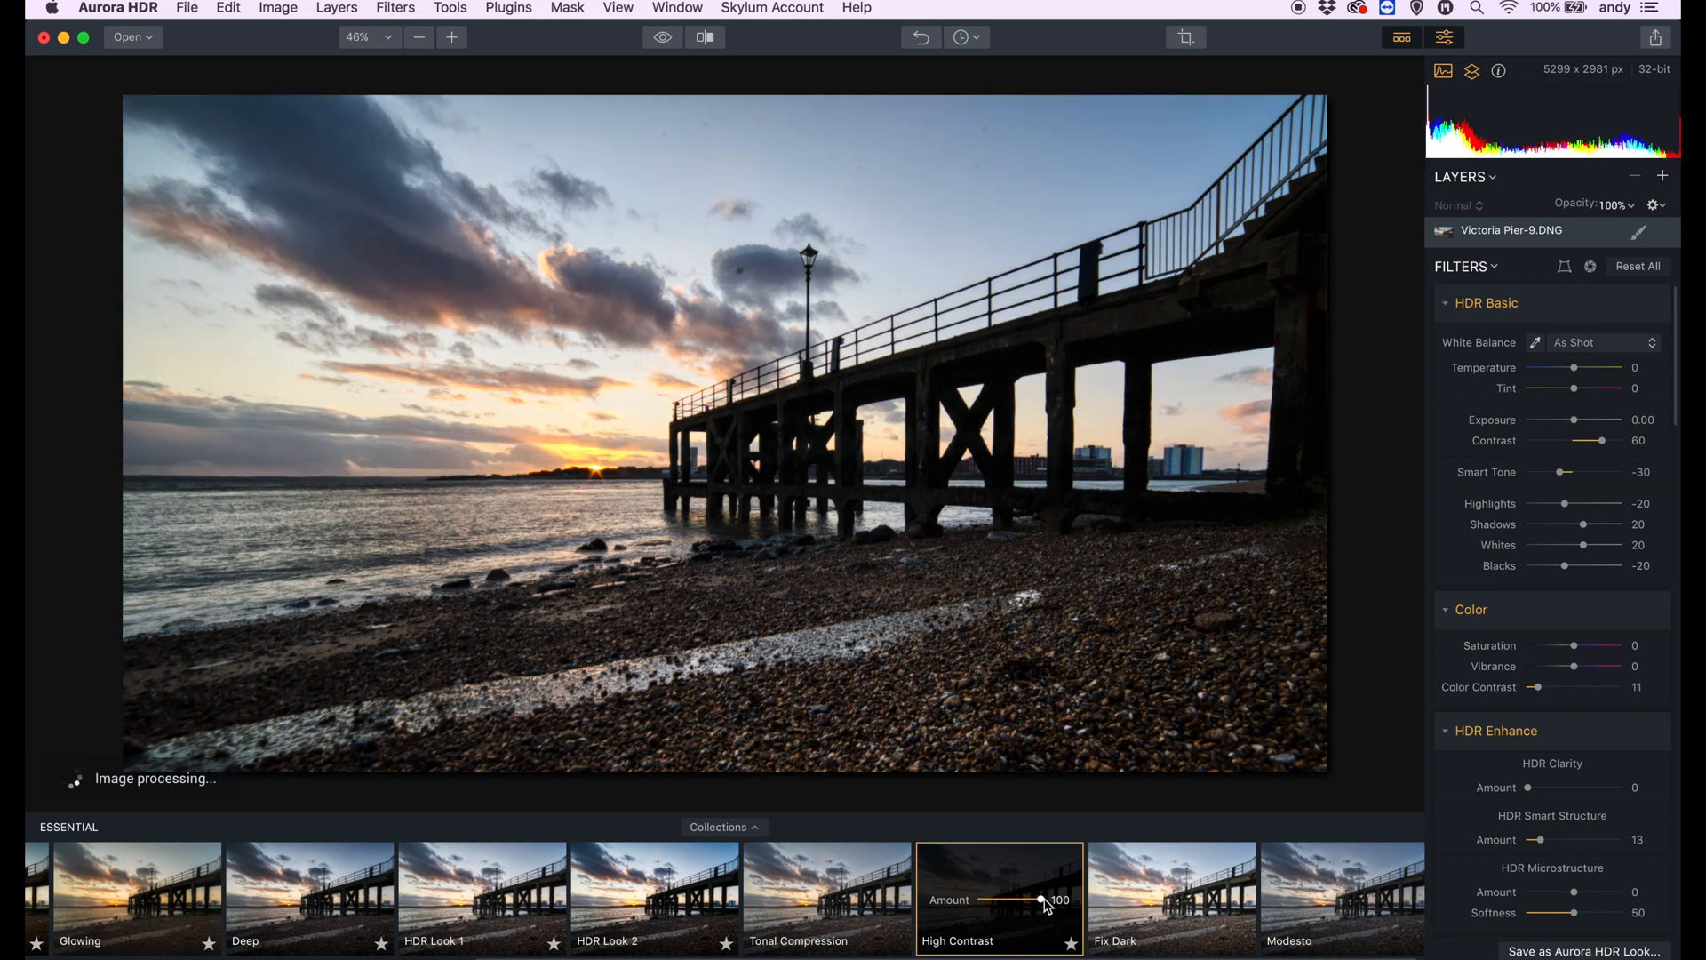
- Apply the Modesto look and set temperature to 10, tint to 45, exposure to -0.28, contrast to 4 and shadows to 83
scroll(1049, 900, right, 1)
click(1336, 904)
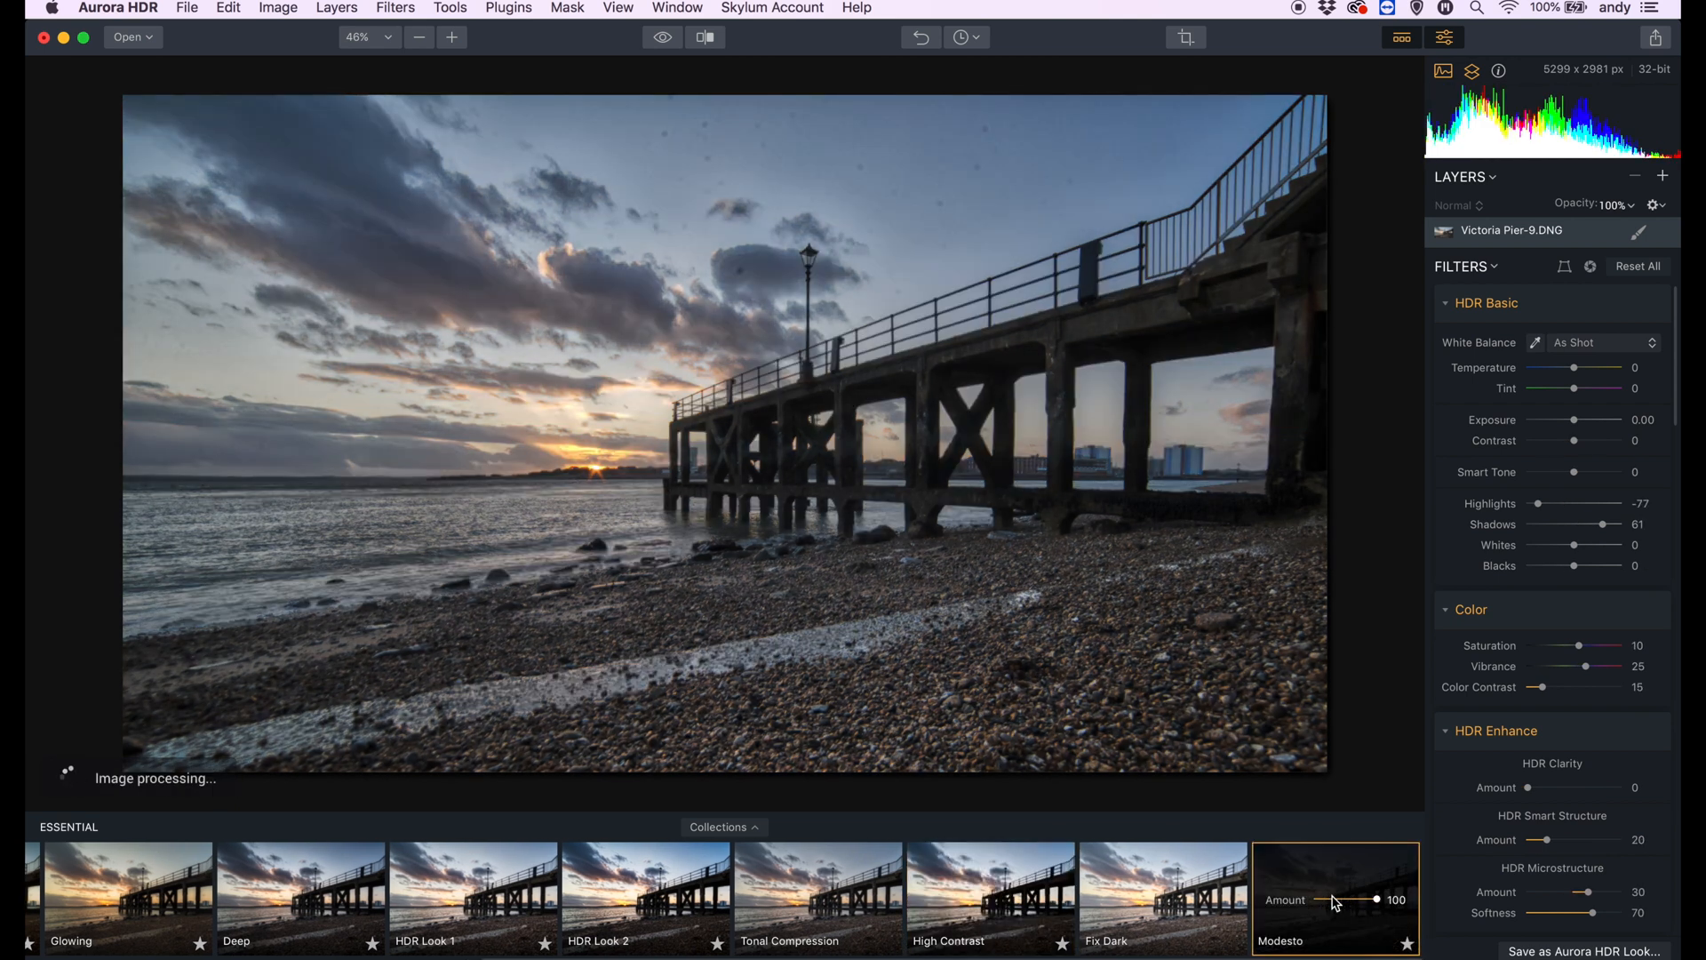
drag(1577, 373, 1579, 444)
mouse_move(1605, 524)
mouse_down()
mouse_move(1631, 525)
mouse_move(1574, 524)
mouse_up()
scroll(1574, 525, down, 1)
drag(1576, 402, 1573, 402)
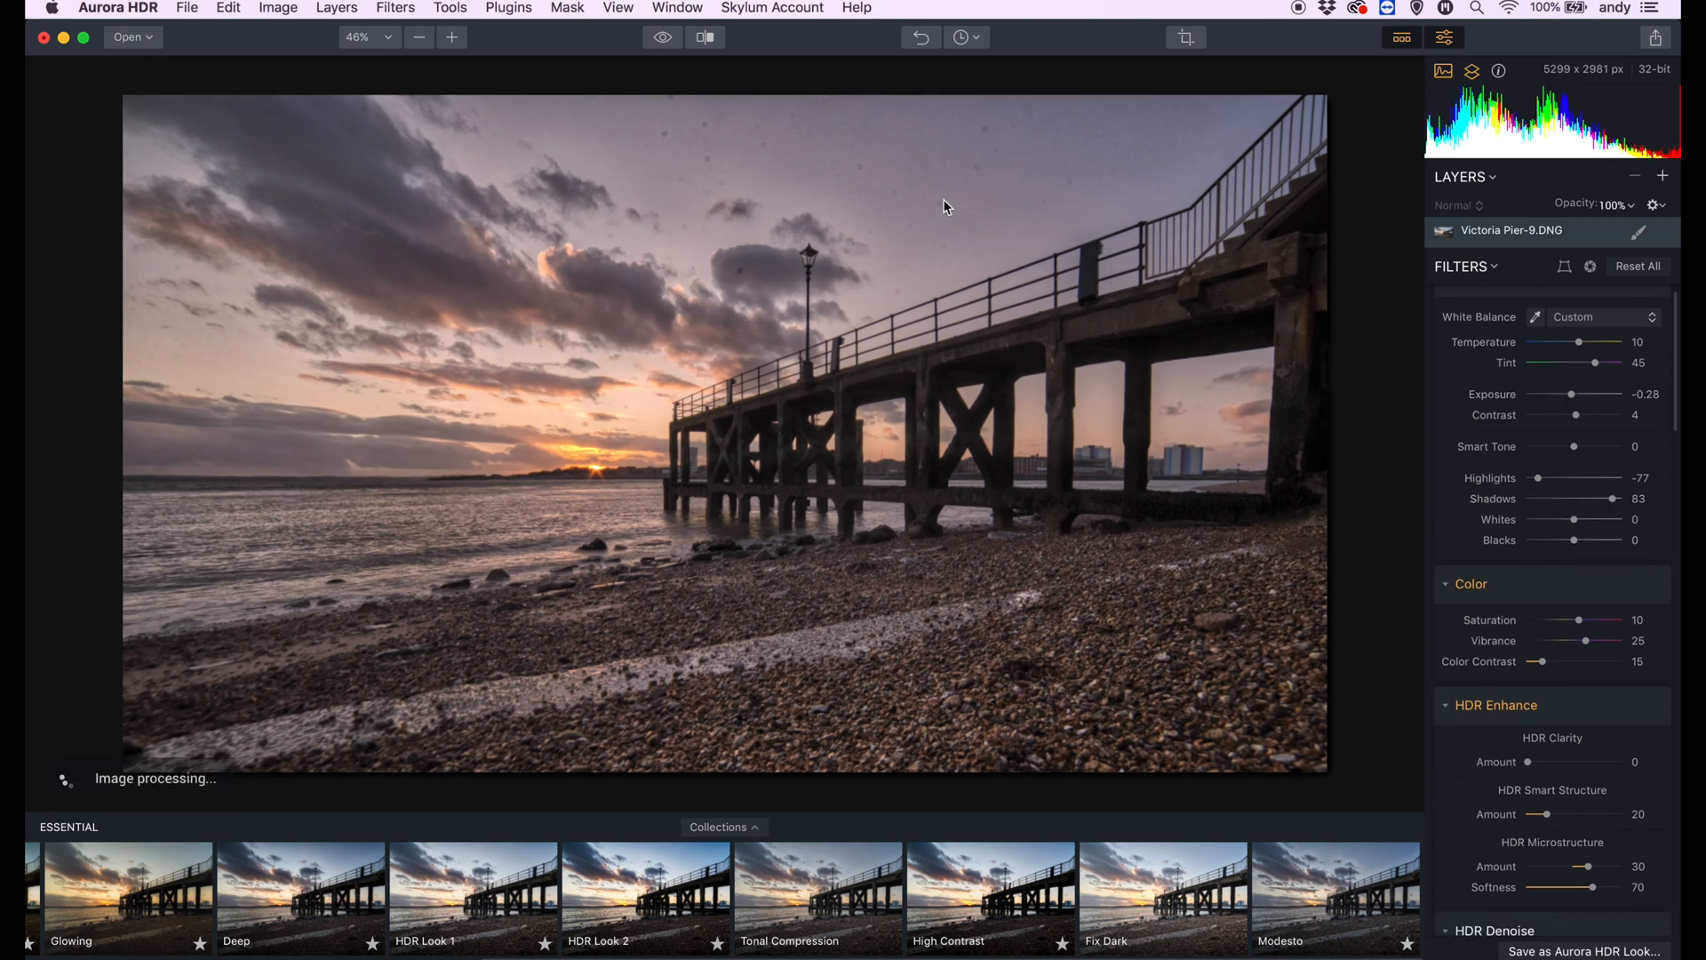
- Reduce the tint to 29 and the temperature to 3, checking the sky at 100% magnification
click(892, 162)
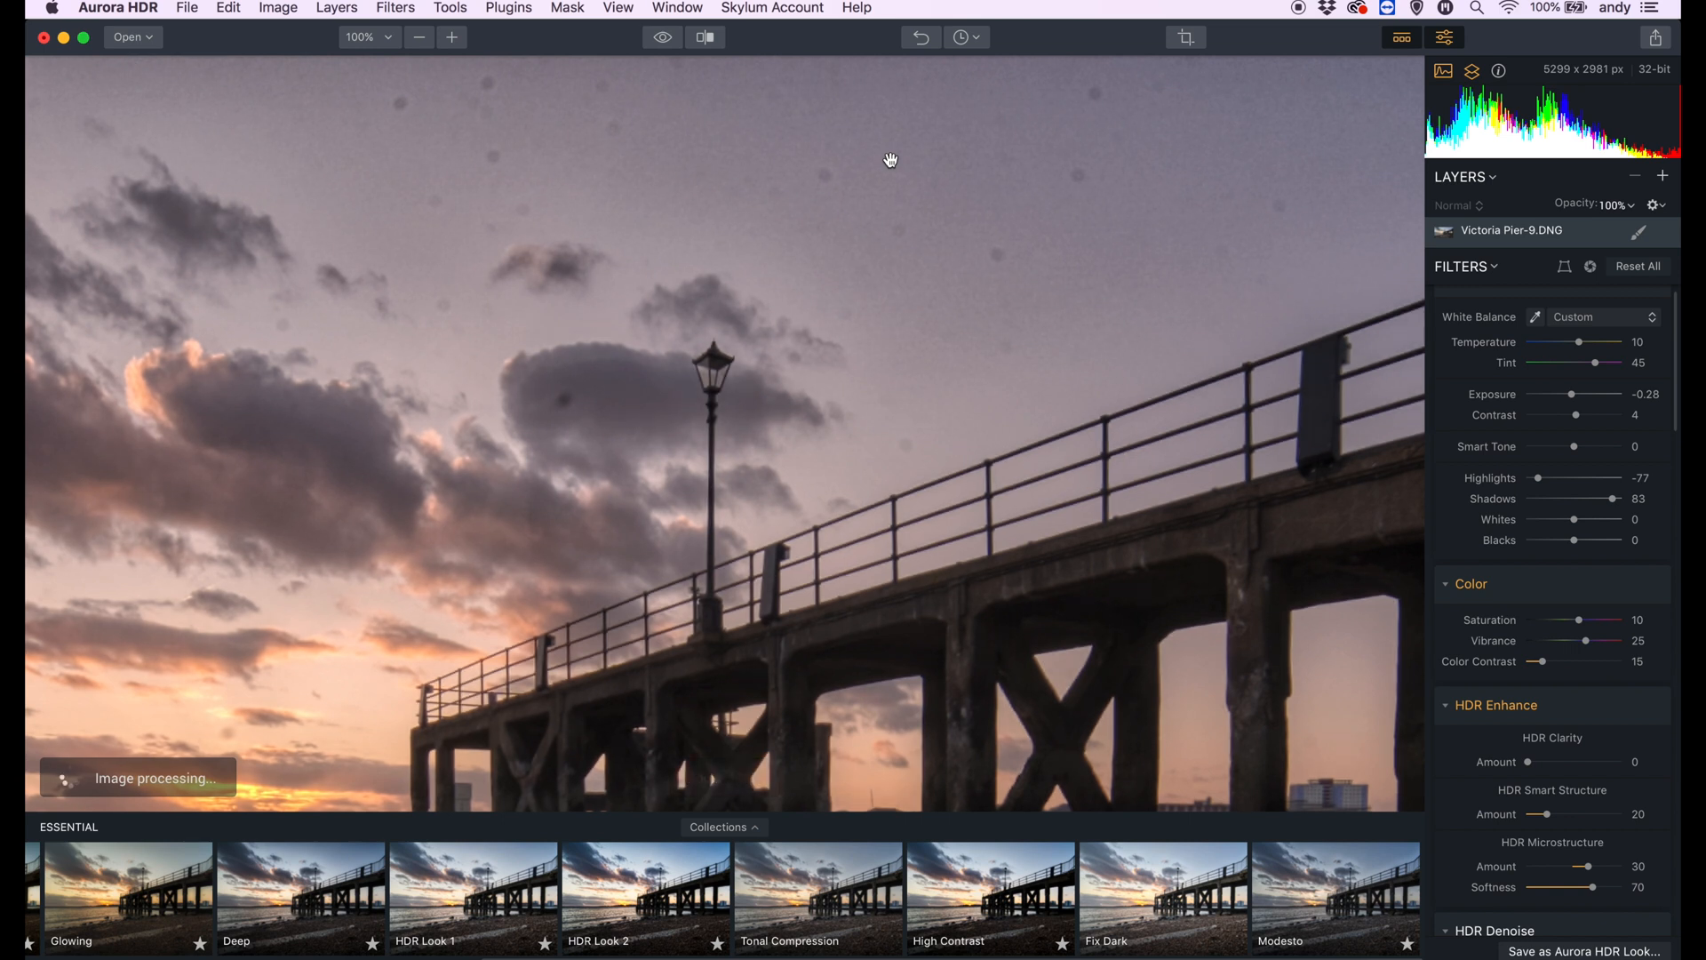
click(891, 161)
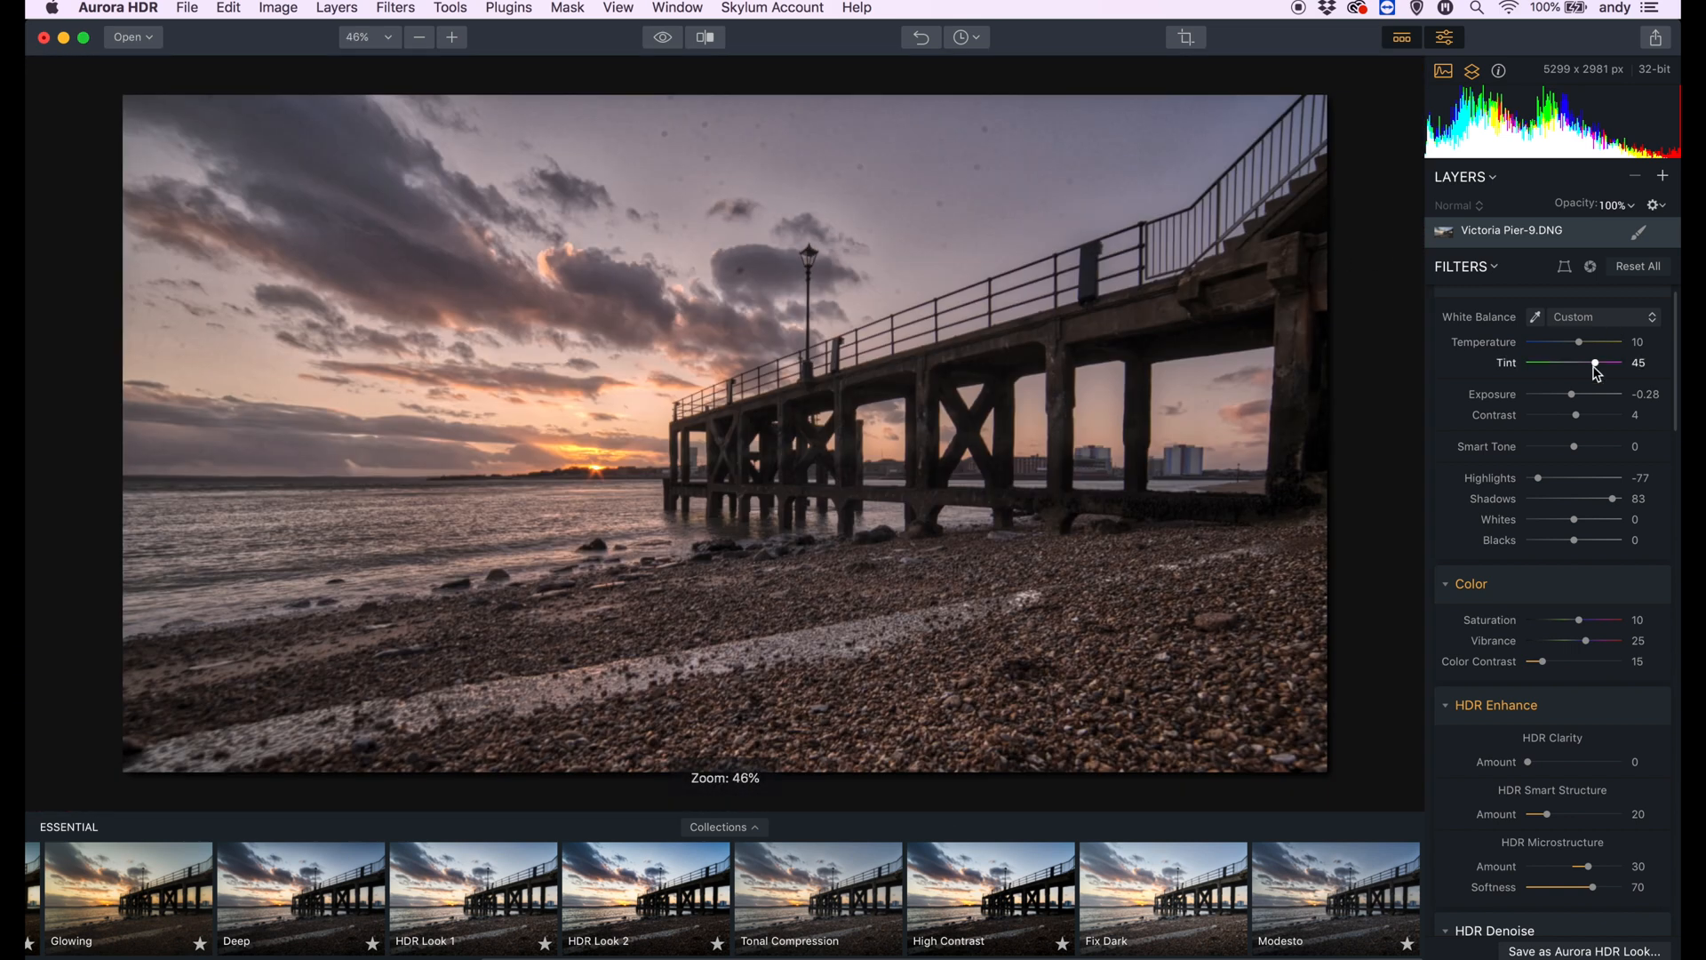
drag(1588, 364, 1587, 362)
drag(1579, 342, 1574, 342)
click(899, 145)
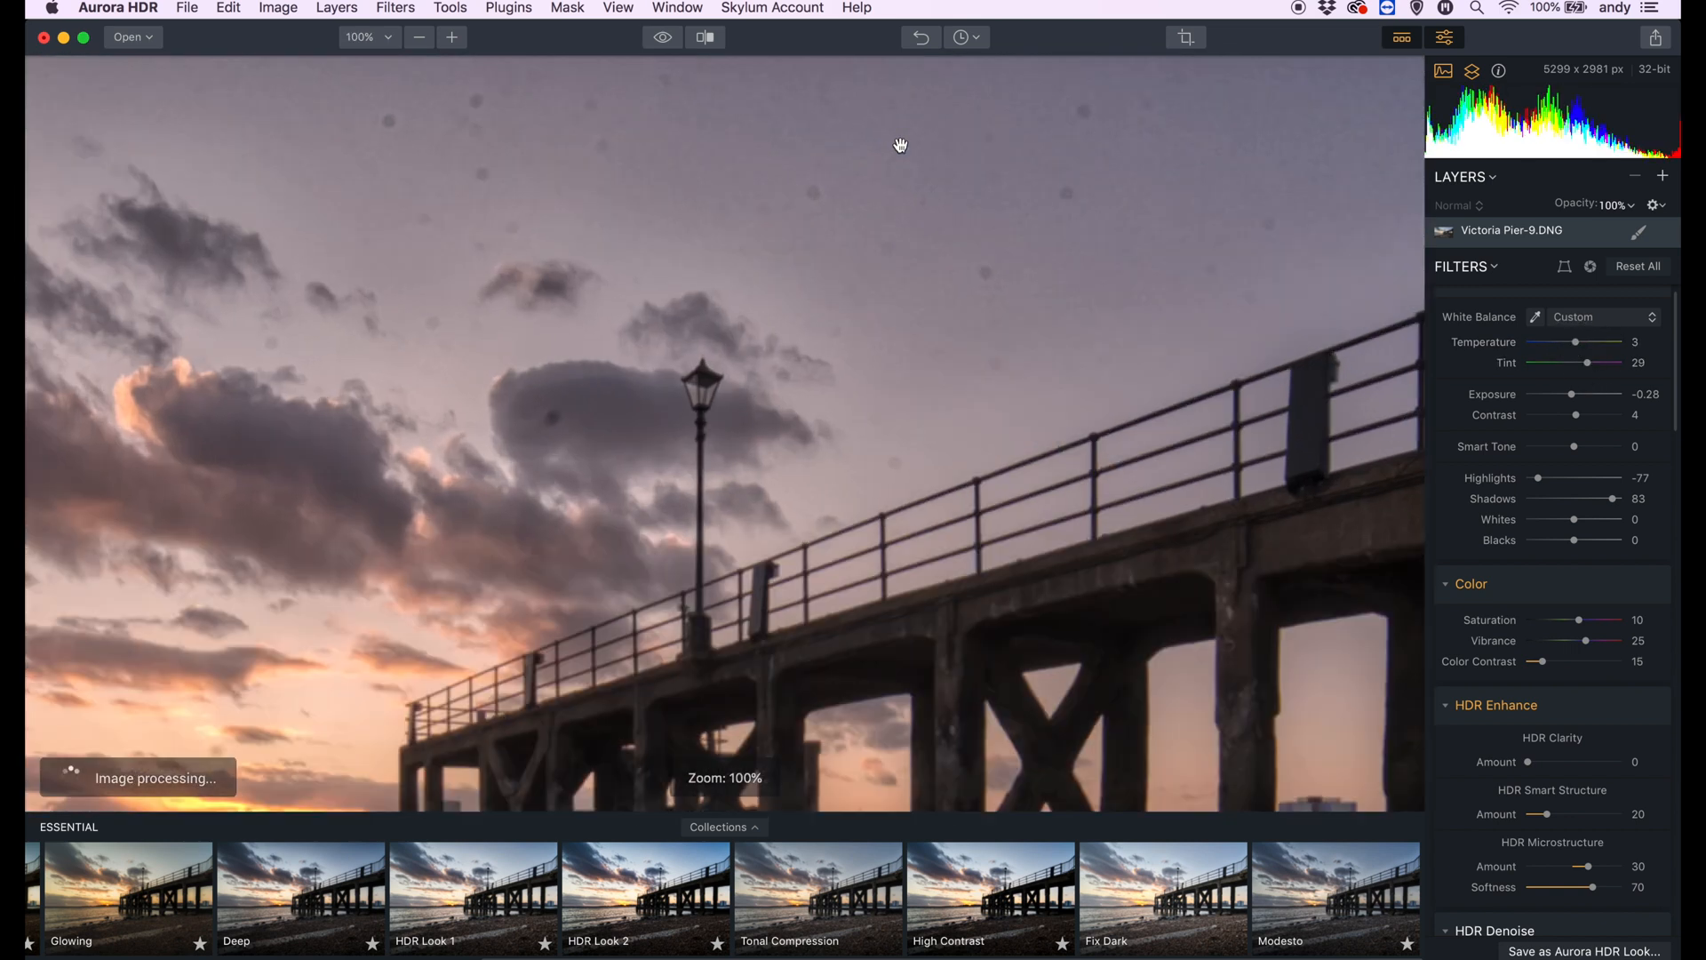
click(904, 149)
- Set HDR Denoise to amount 44, smooth 110 and boost 50 while checking the sky at full size
scroll(1485, 542, down, 15)
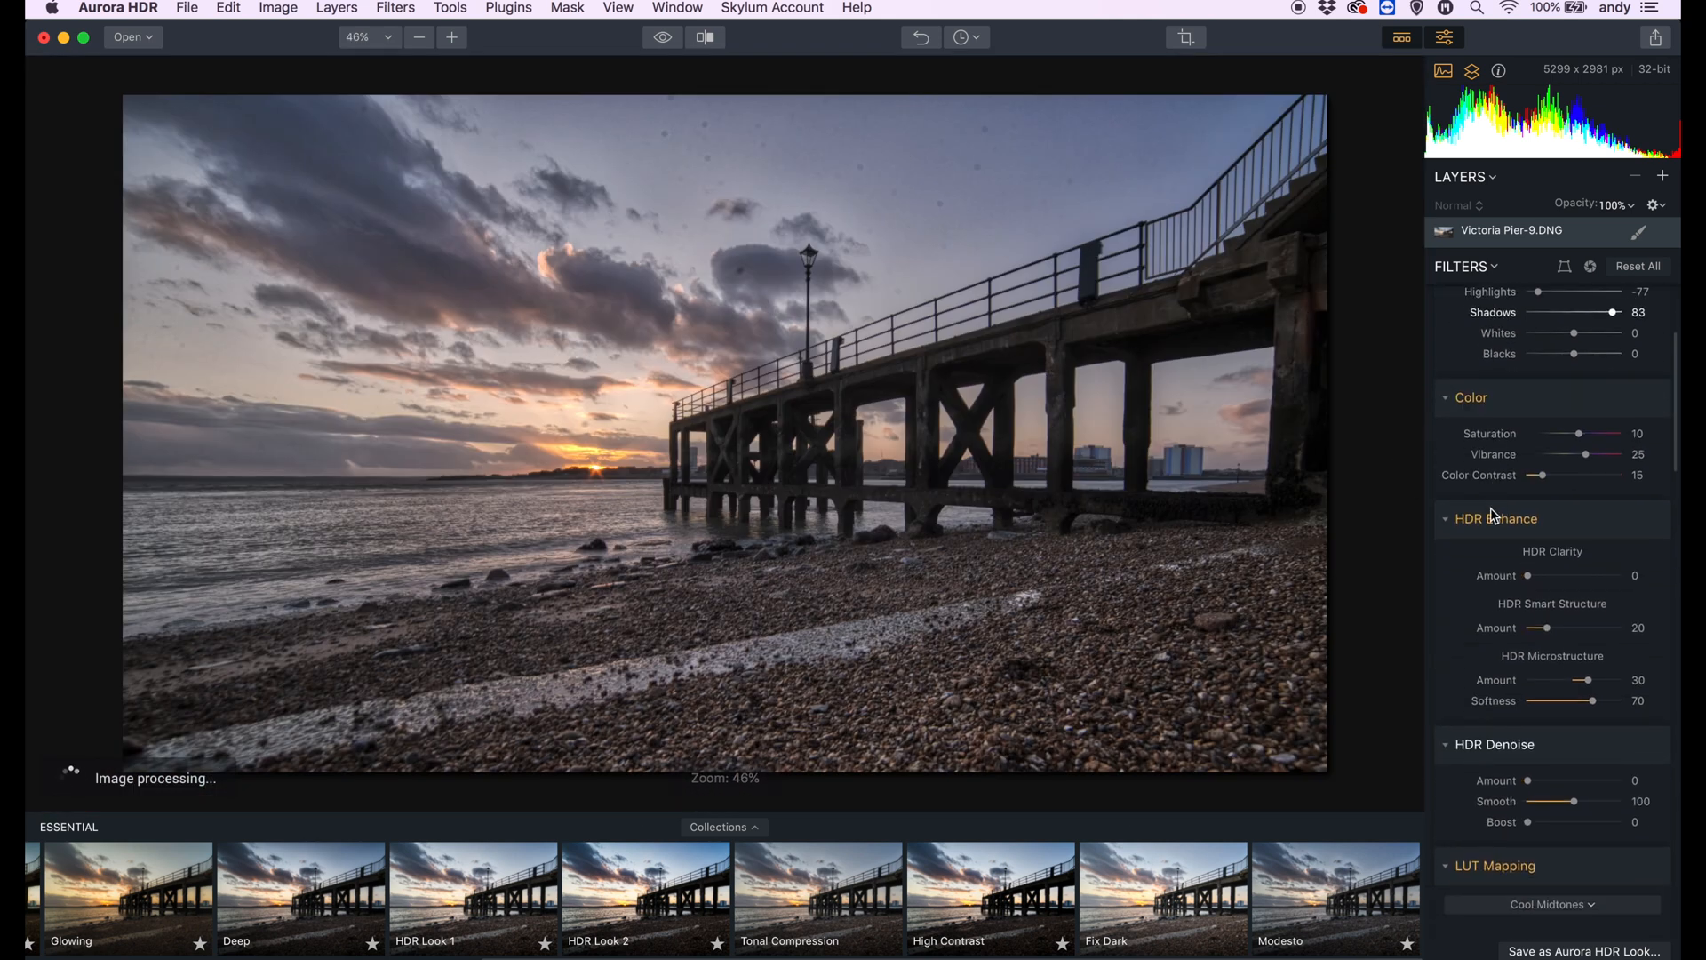
scroll(1494, 516, down, 15)
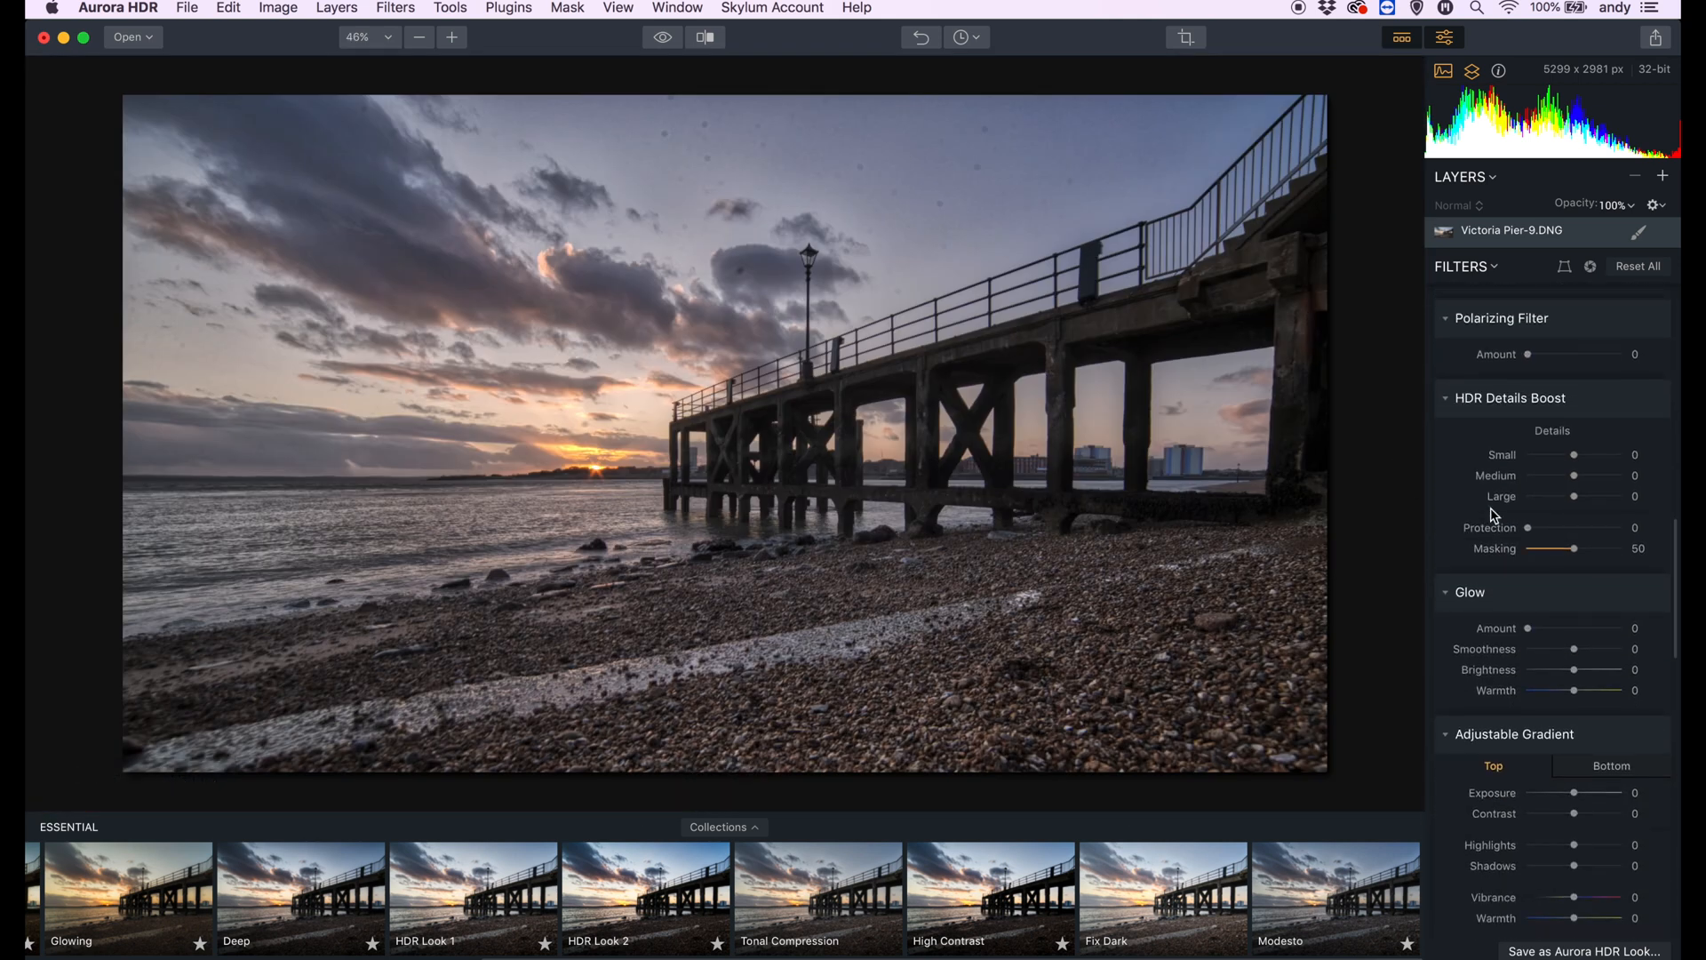
scroll(1494, 516, down, 2)
scroll(1495, 515, up, 15)
scroll(1494, 515, up, 3)
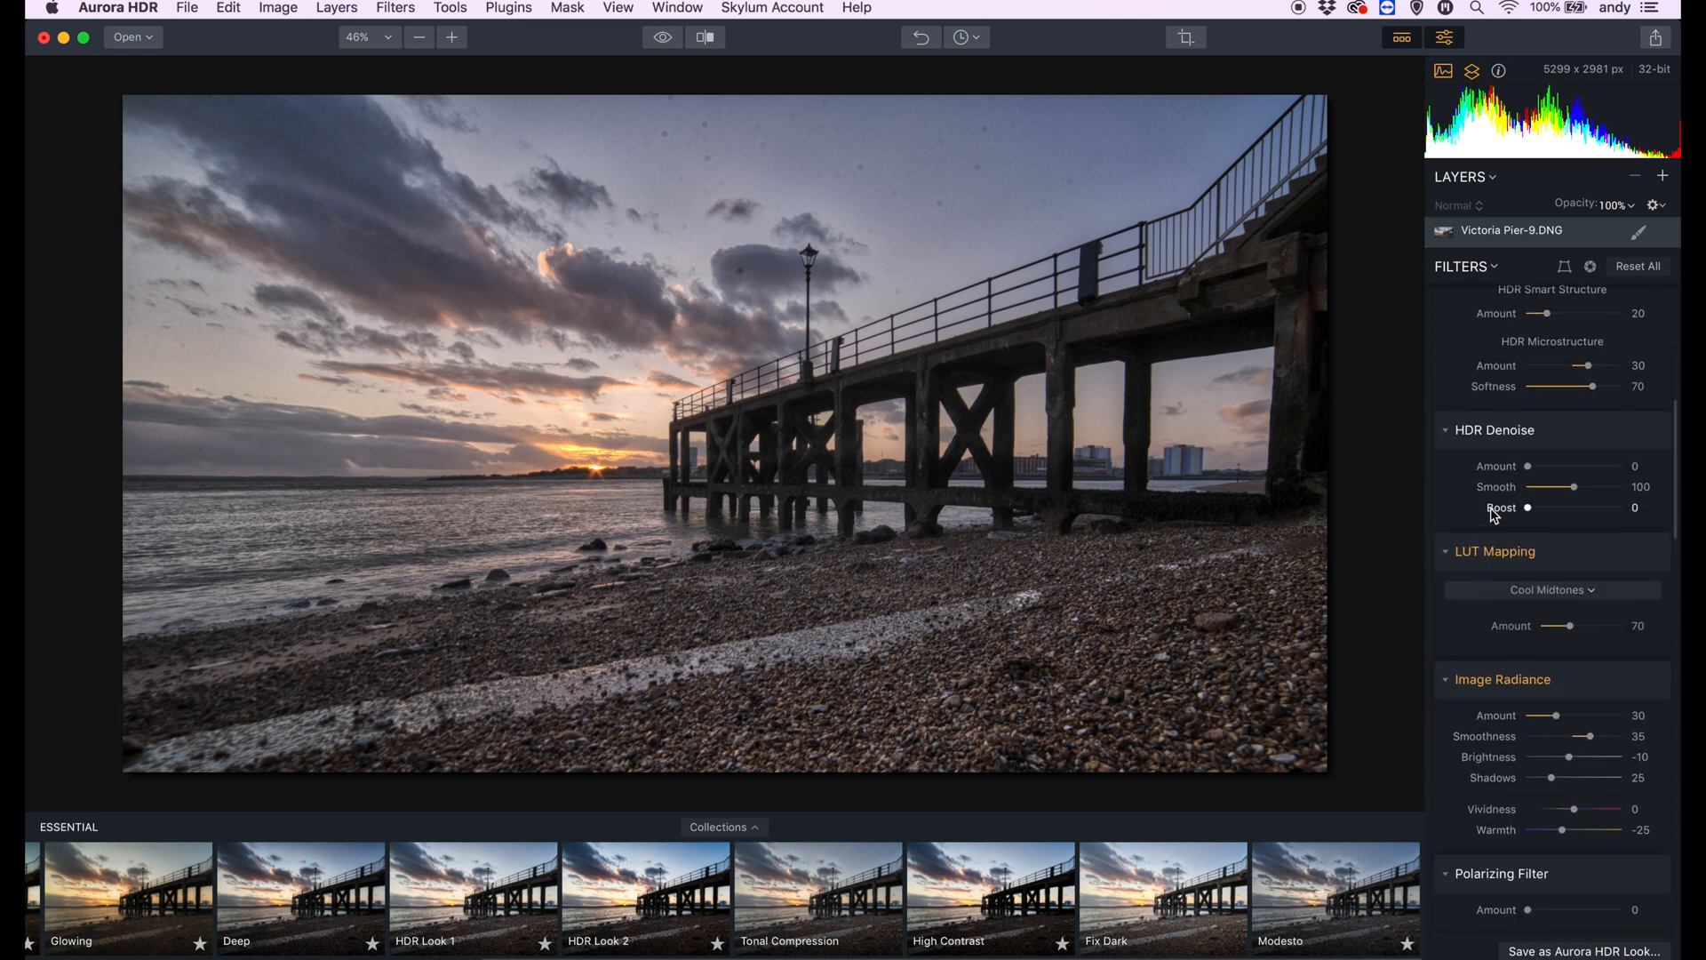
click(849, 132)
drag(1530, 647, 1607, 688)
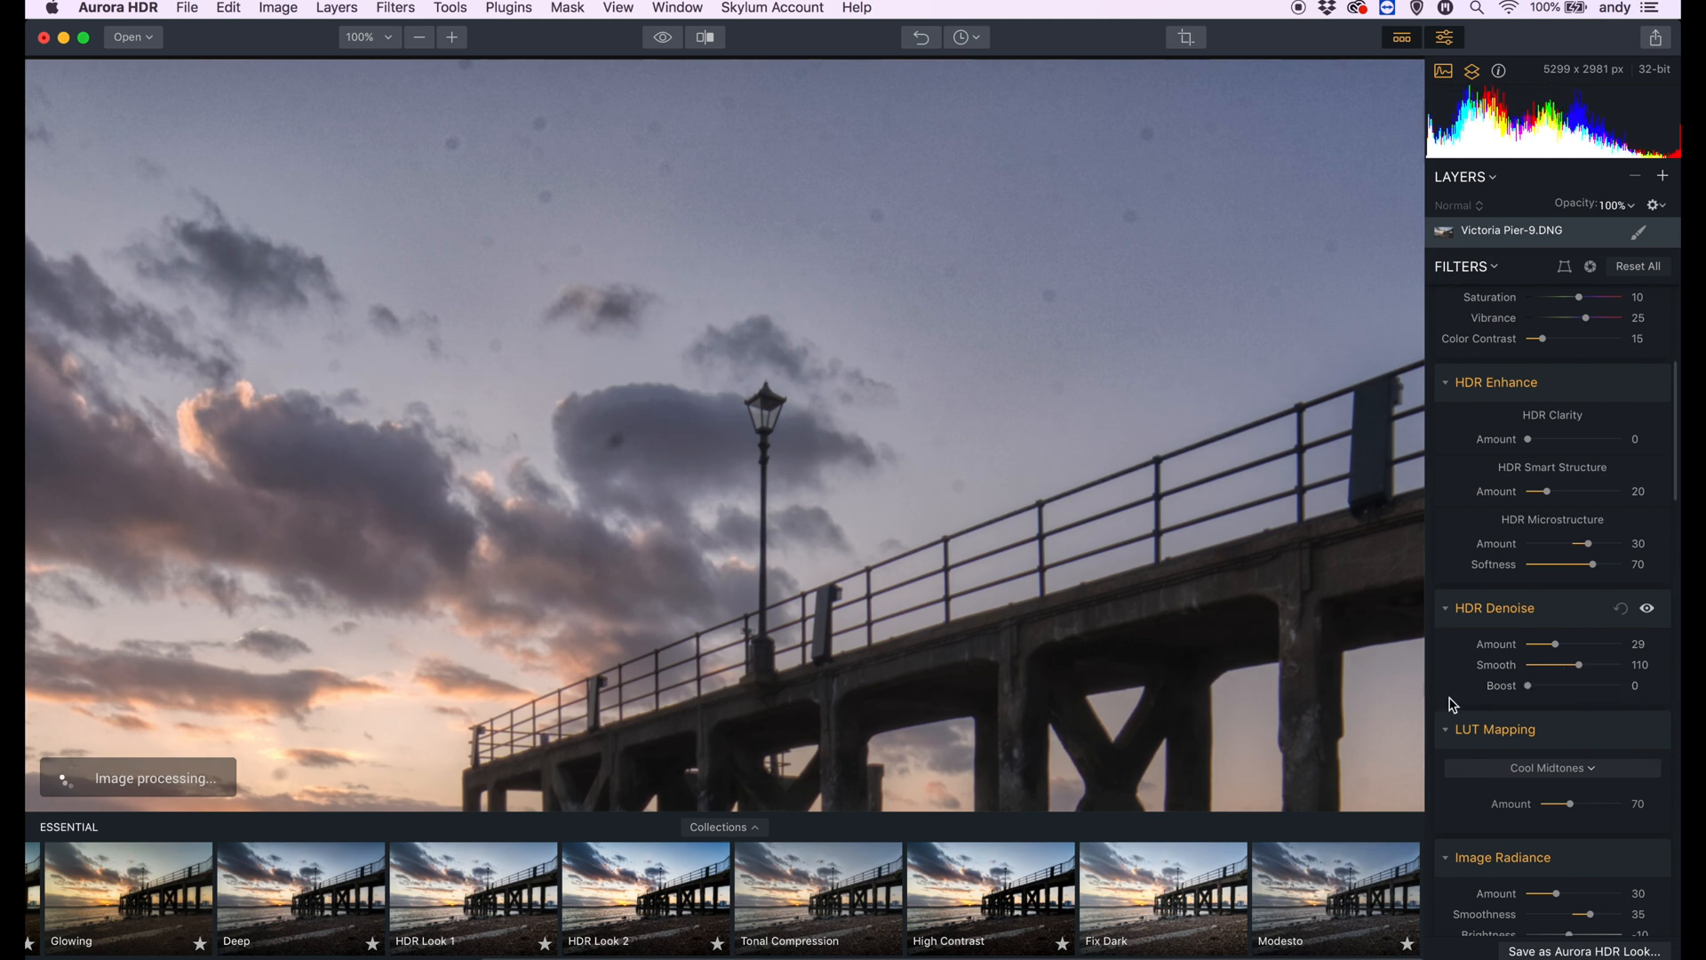
drag(1555, 644, 1574, 651)
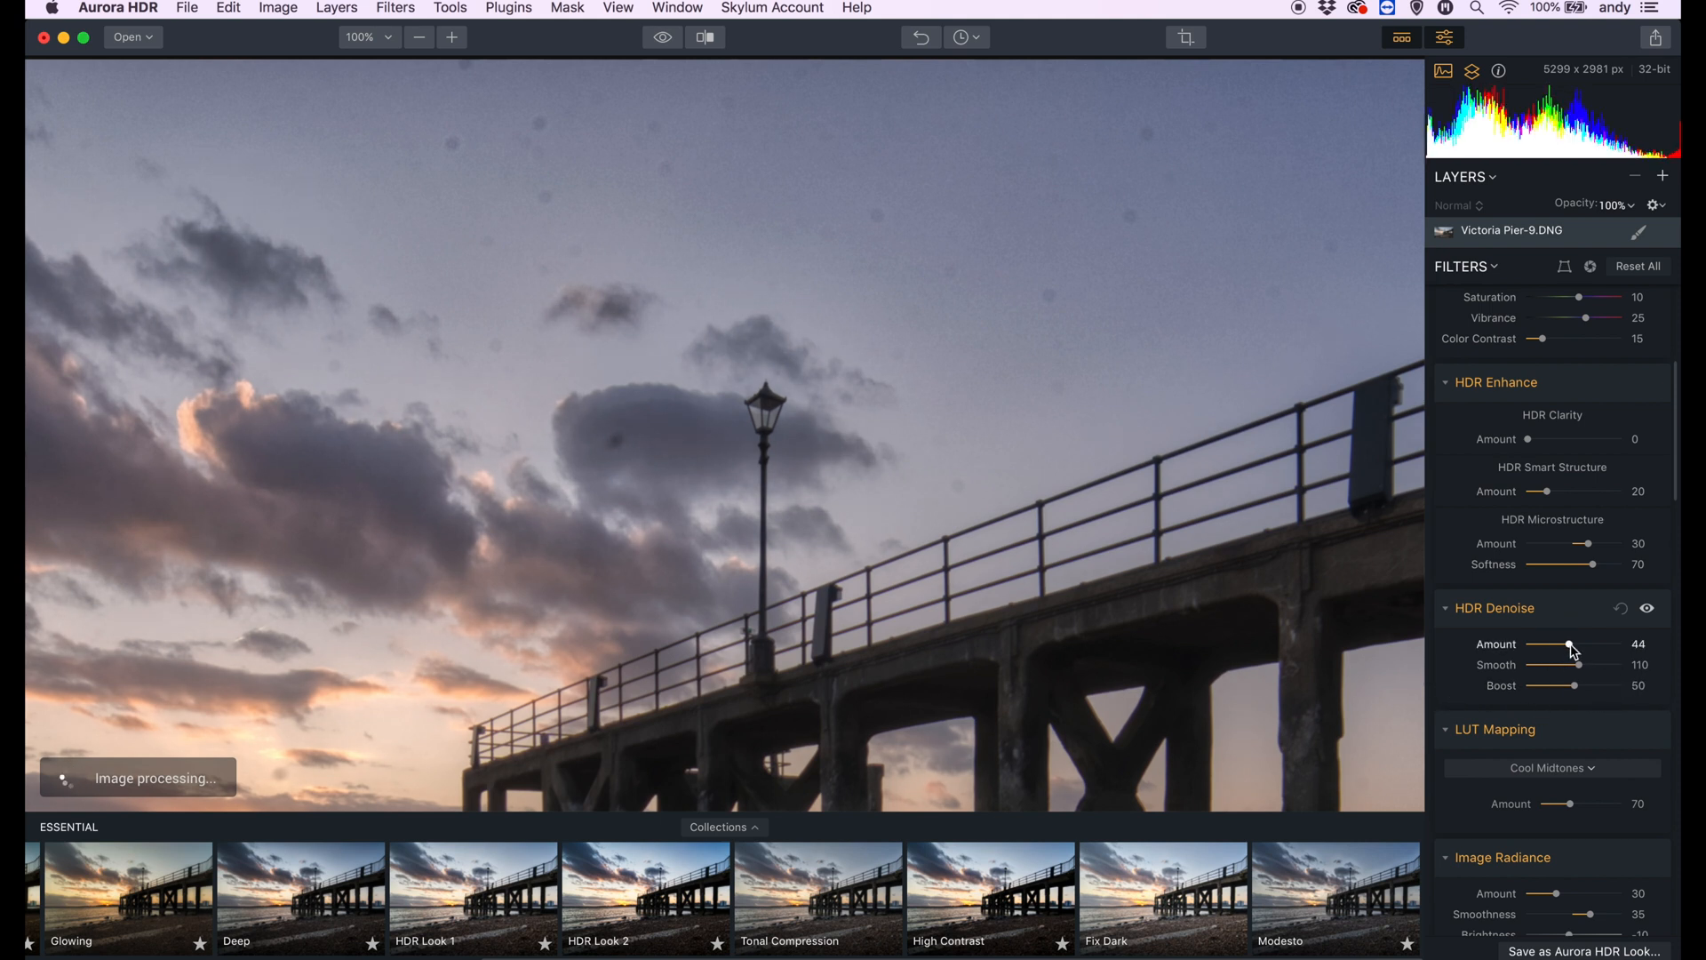
key(super+0)
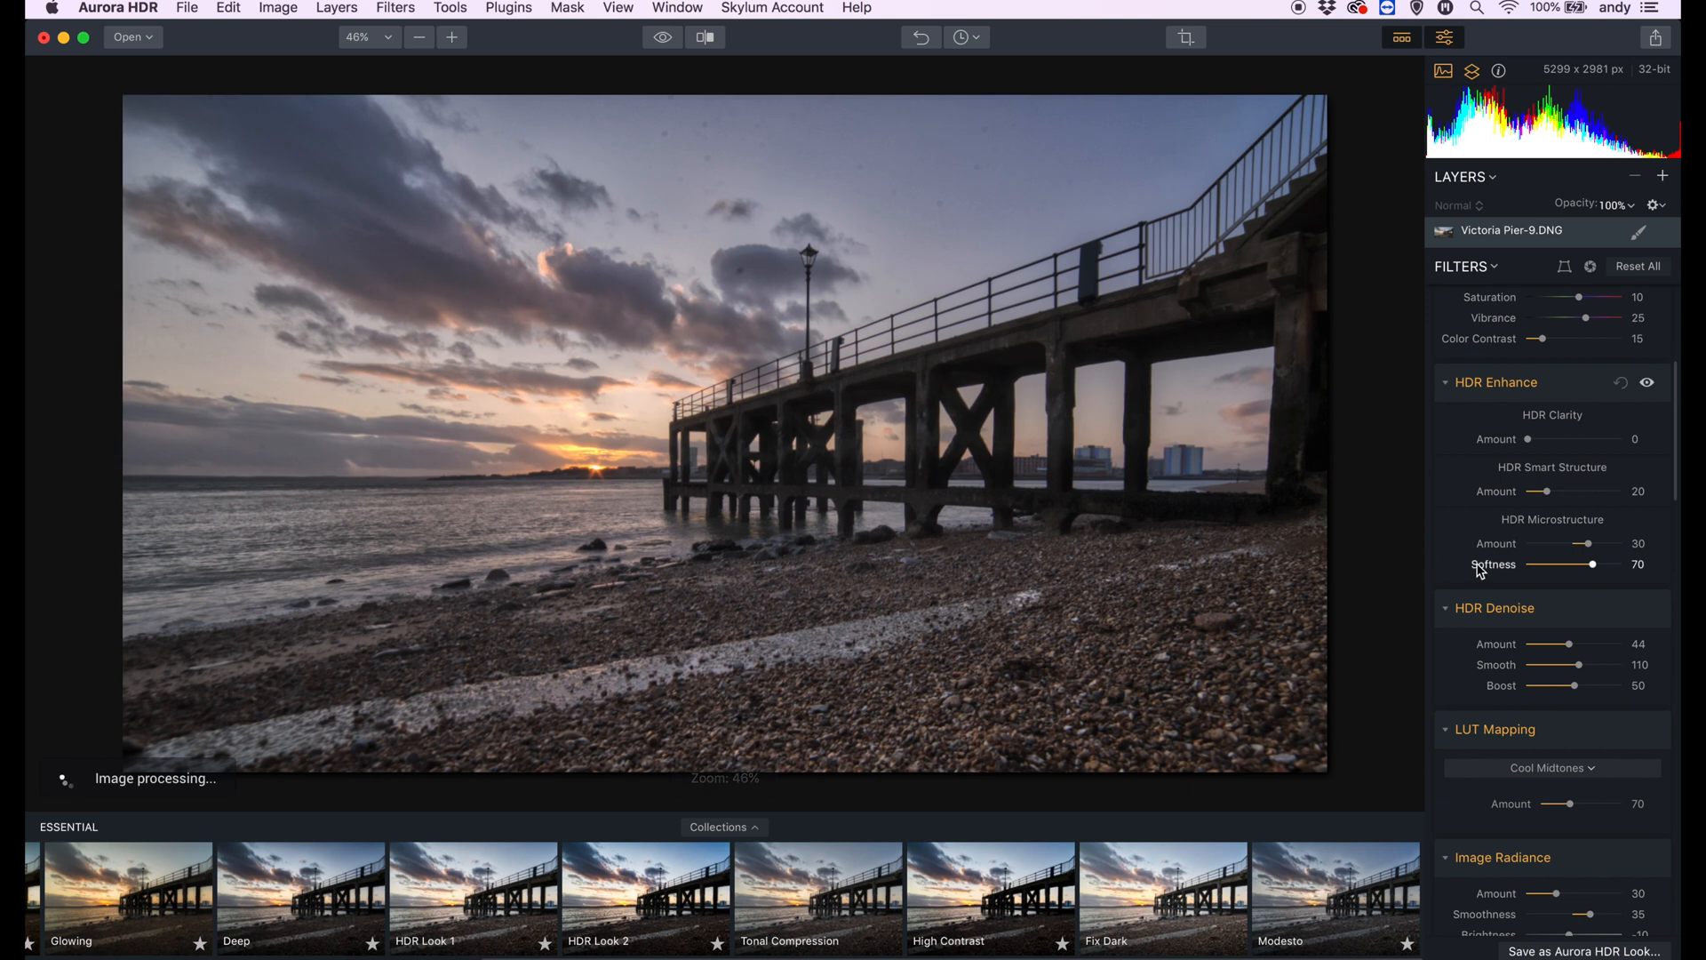
- Raise HDR Clarity to 11 and HDR Smart Structure to 33
scroll(1502, 568, up, 4)
drag(1534, 620, 1565, 610)
scroll(1544, 627, down, 2)
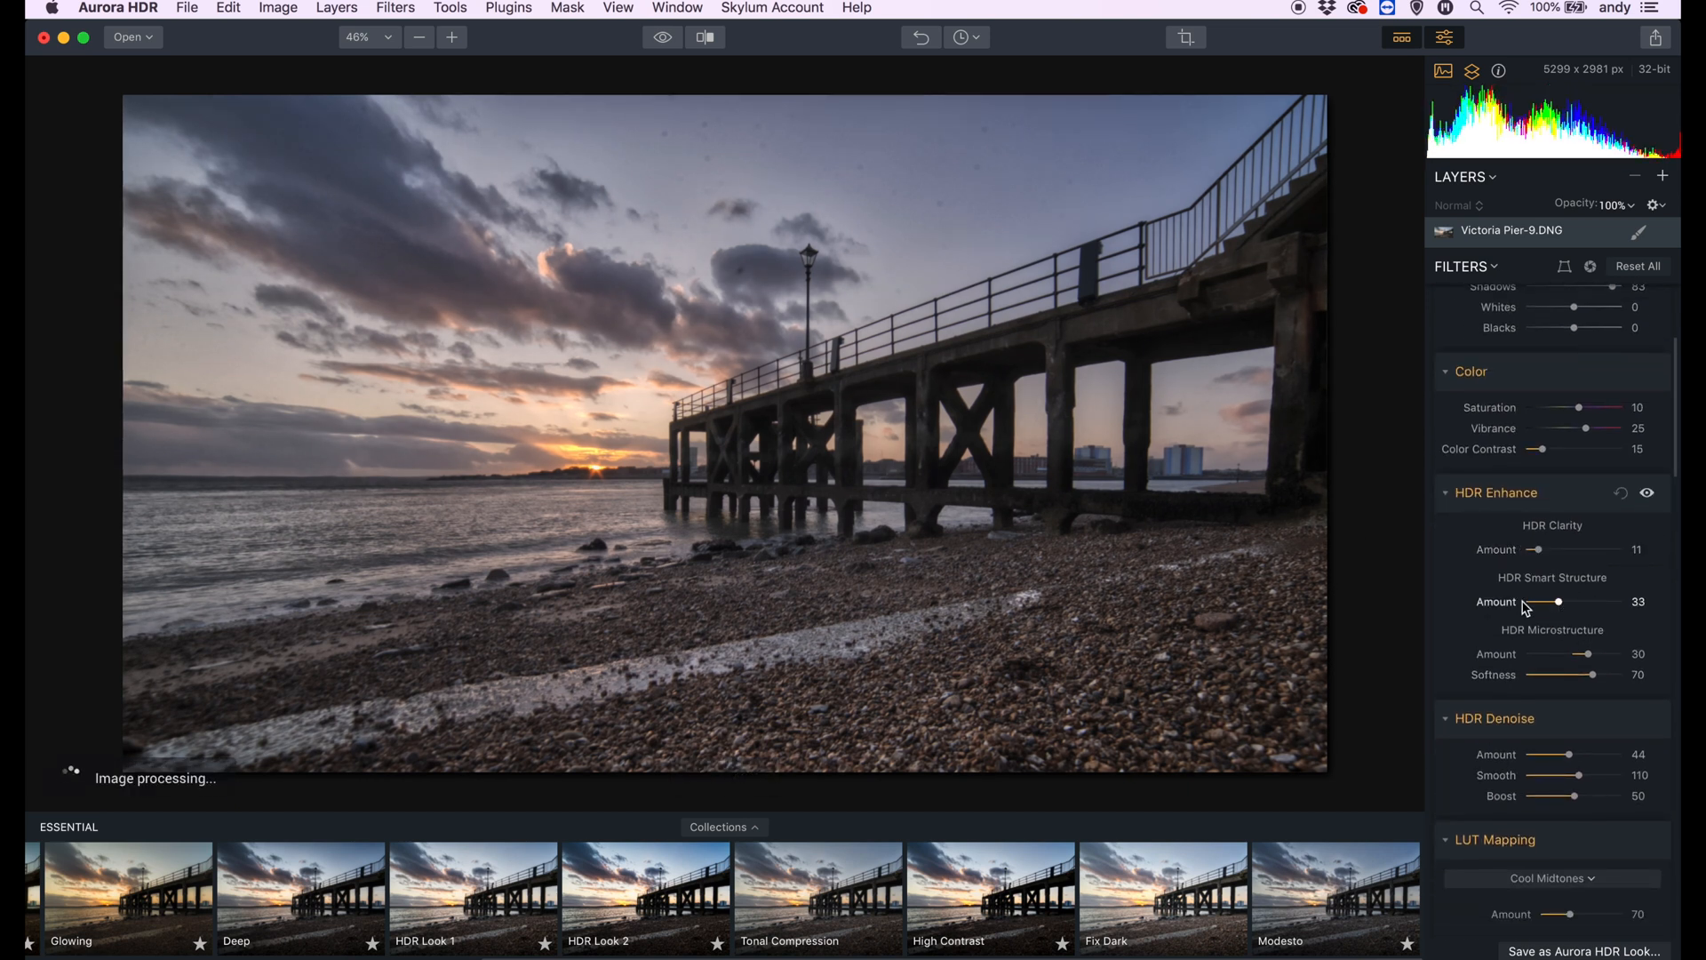
- Lift the black point of the tone curve slightly and add a shadow point and a highlight point for a gentle contrast curve
scroll(1525, 607, up, 5)
scroll(1524, 604, down, 7)
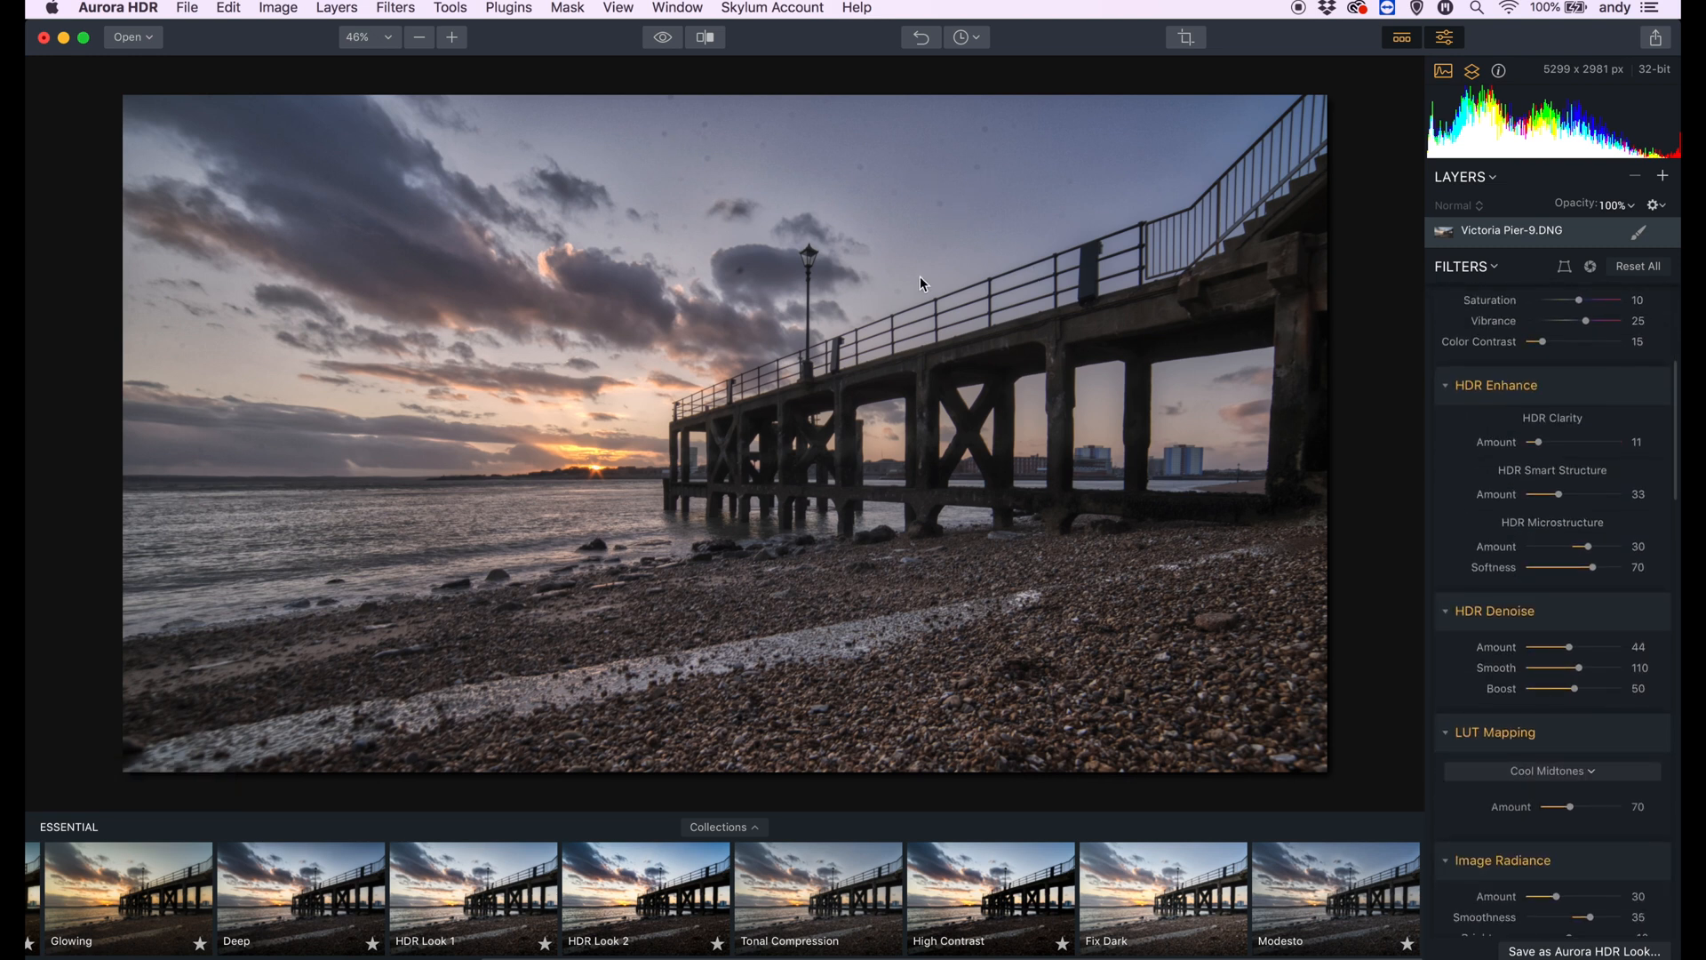
scroll(1487, 522, down, 20)
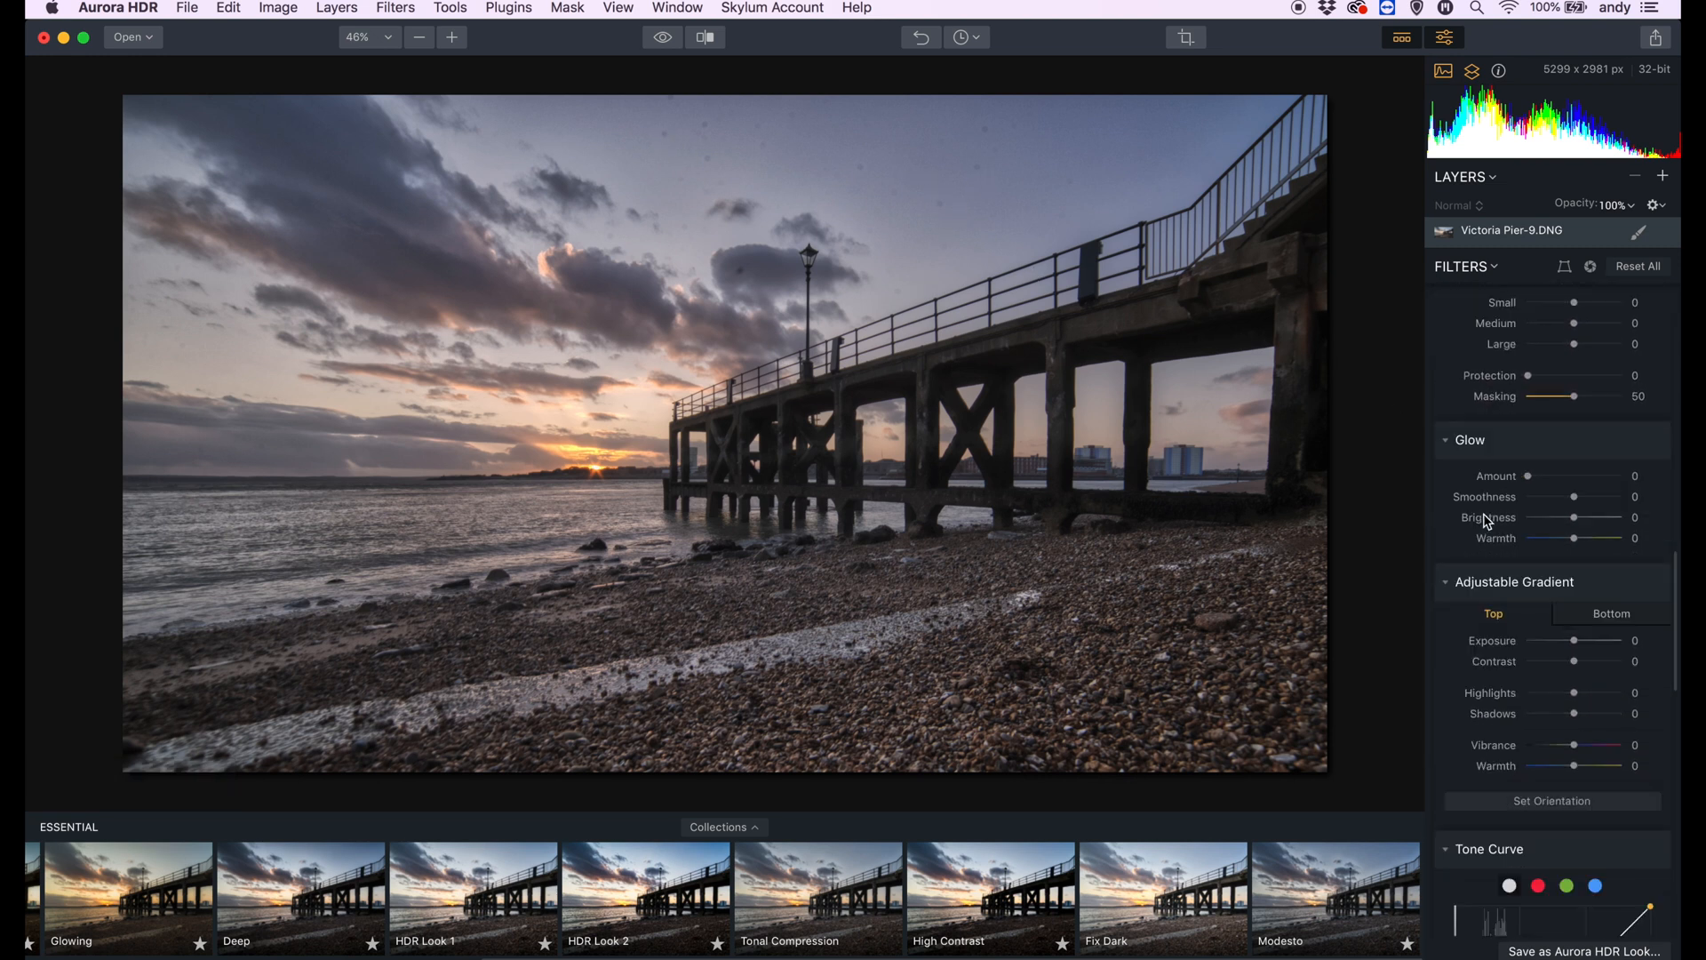
scroll(1487, 522, down, 2)
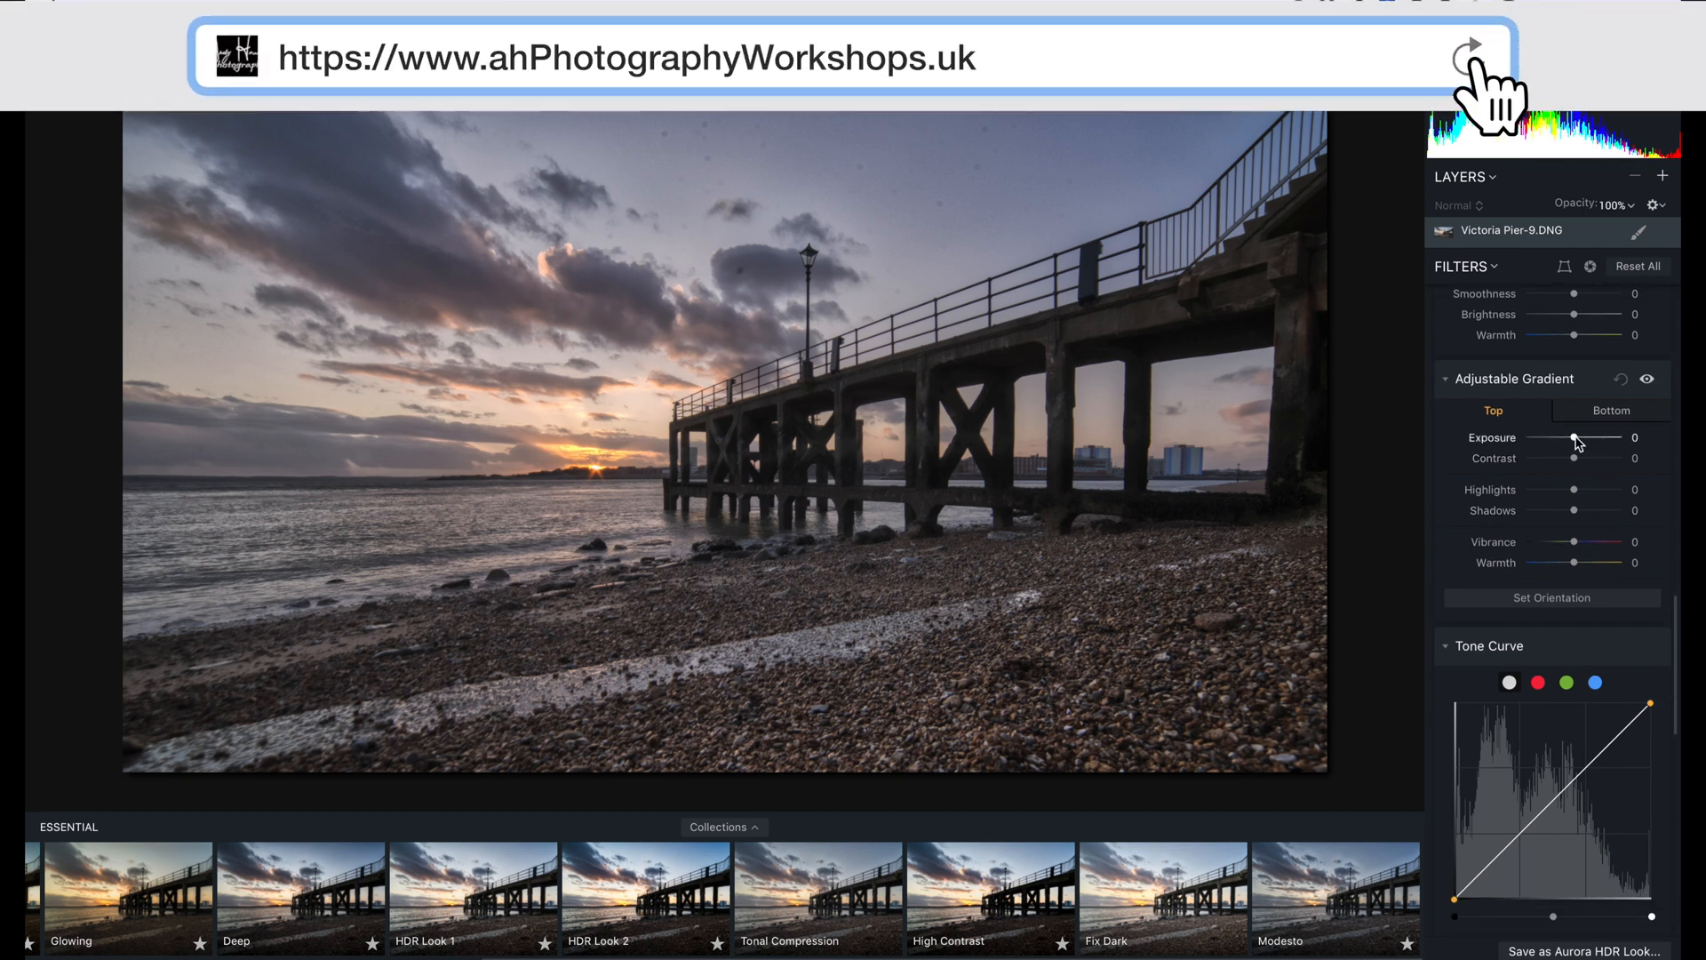
scroll(1487, 480, up, 7)
scroll(1487, 480, down, 16)
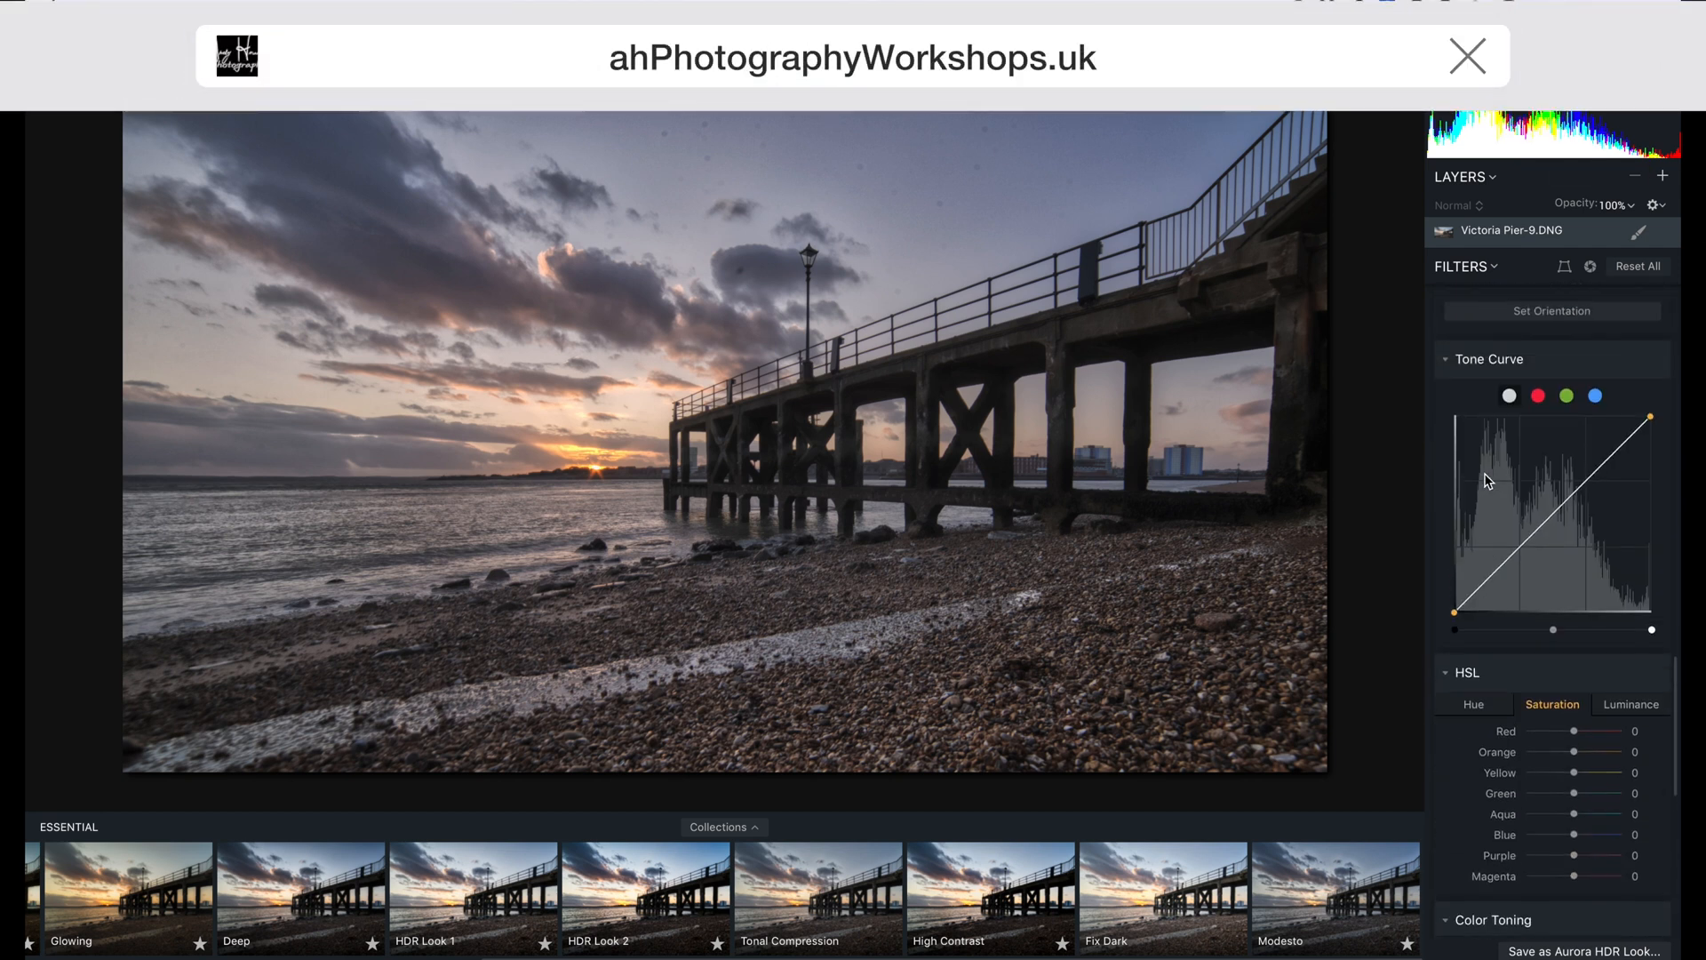
drag(1455, 613, 1449, 604)
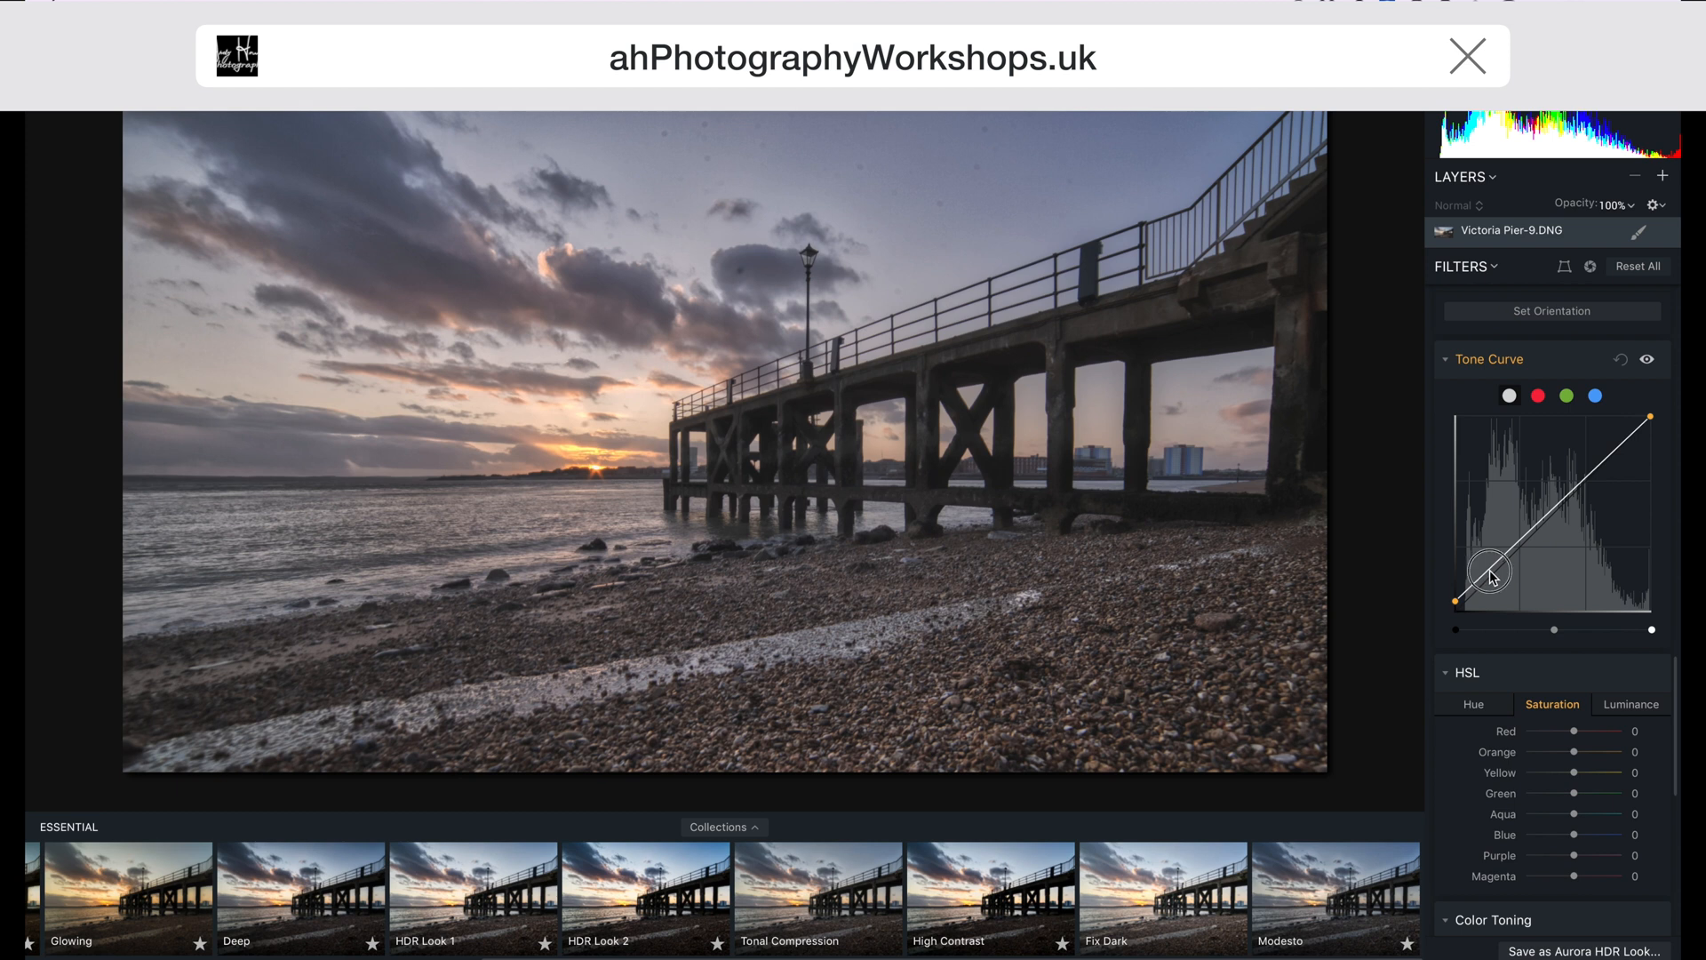
click(1493, 577)
click(1598, 469)
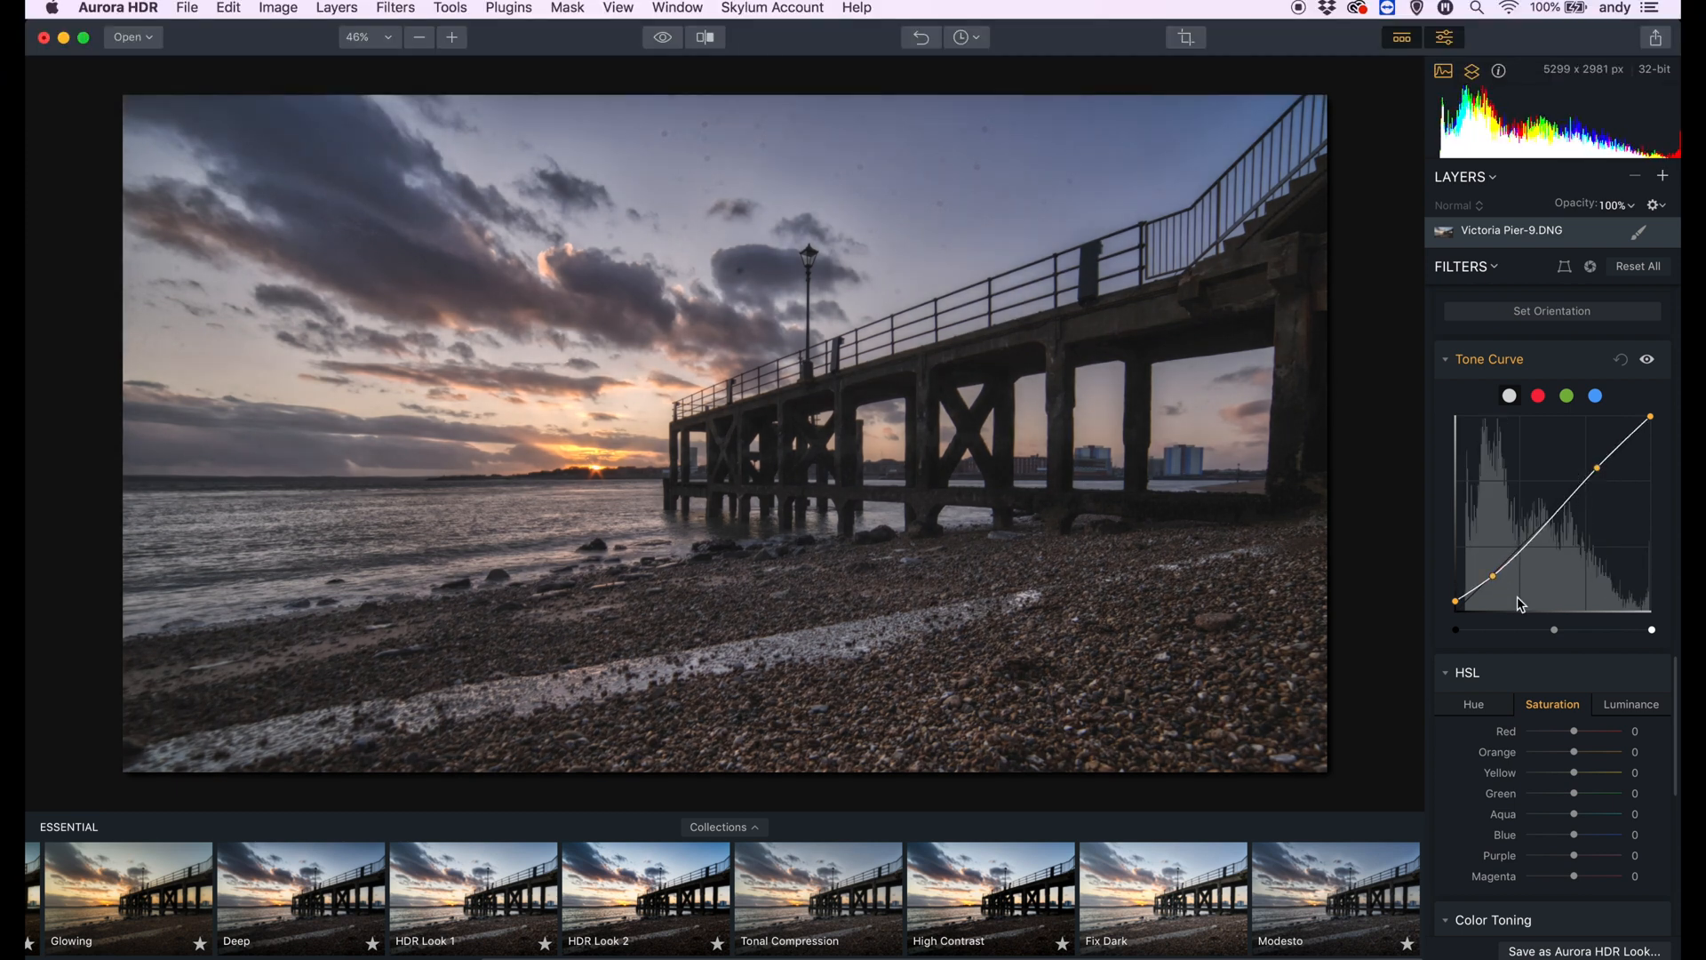
- Darken the photo's edges with a post-crop vignette of amount about -34 and feather 29
scroll(1478, 702, down, 15)
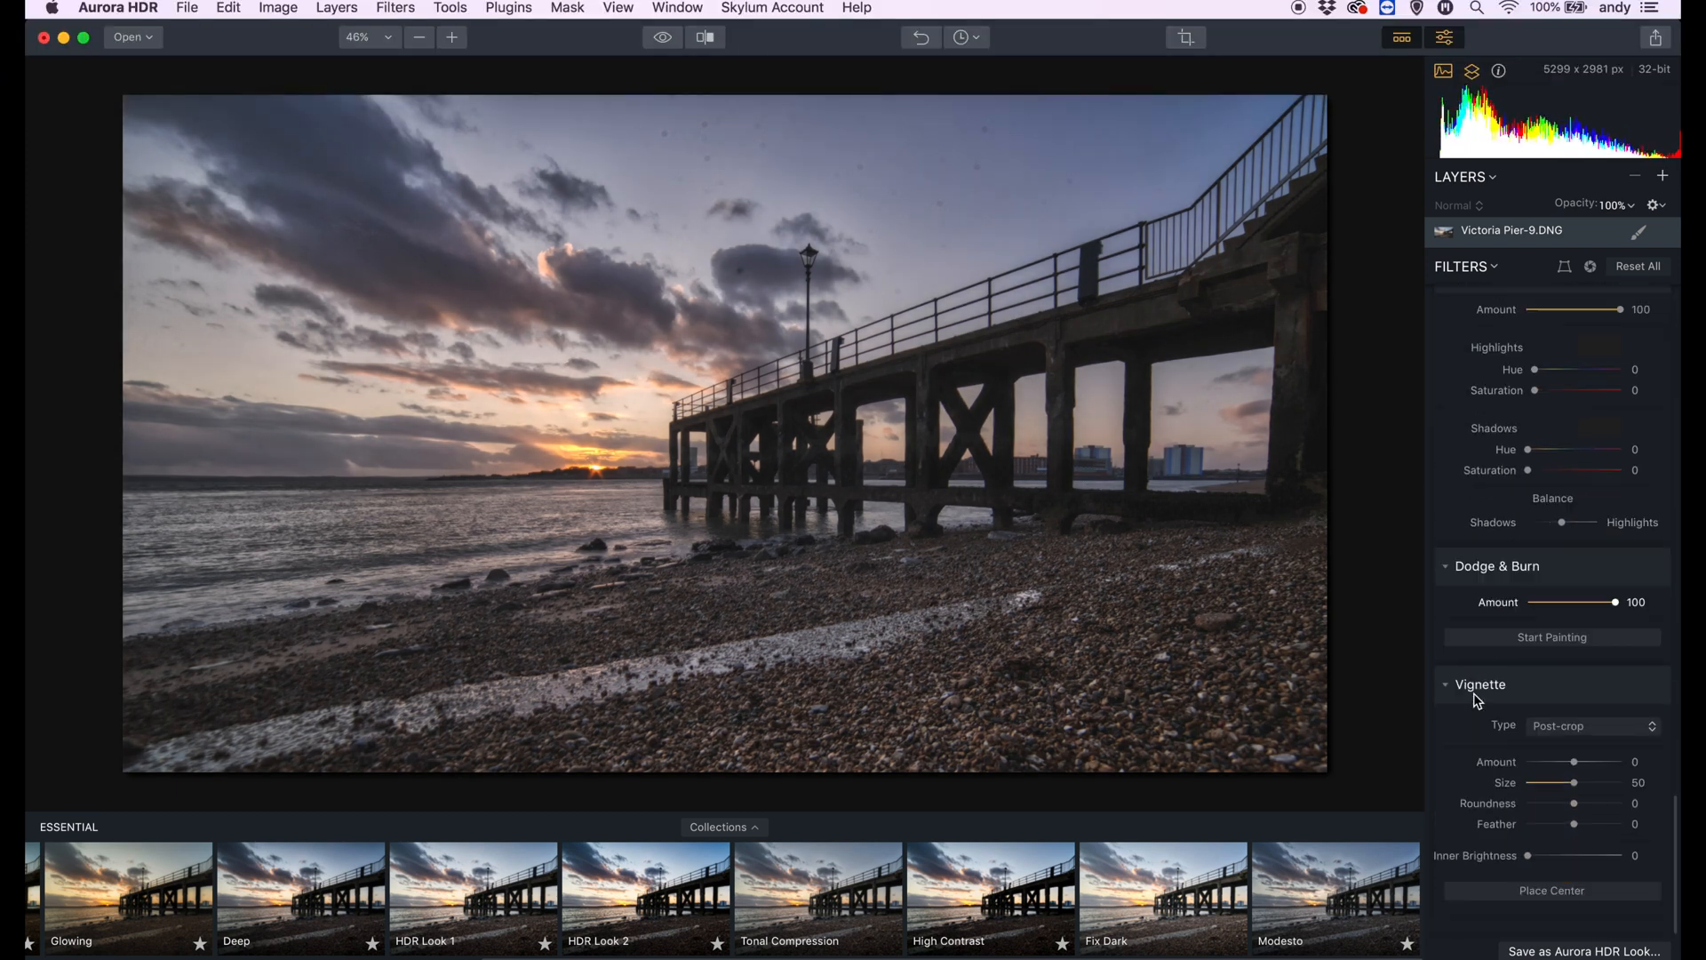
drag(1574, 768, 1564, 770)
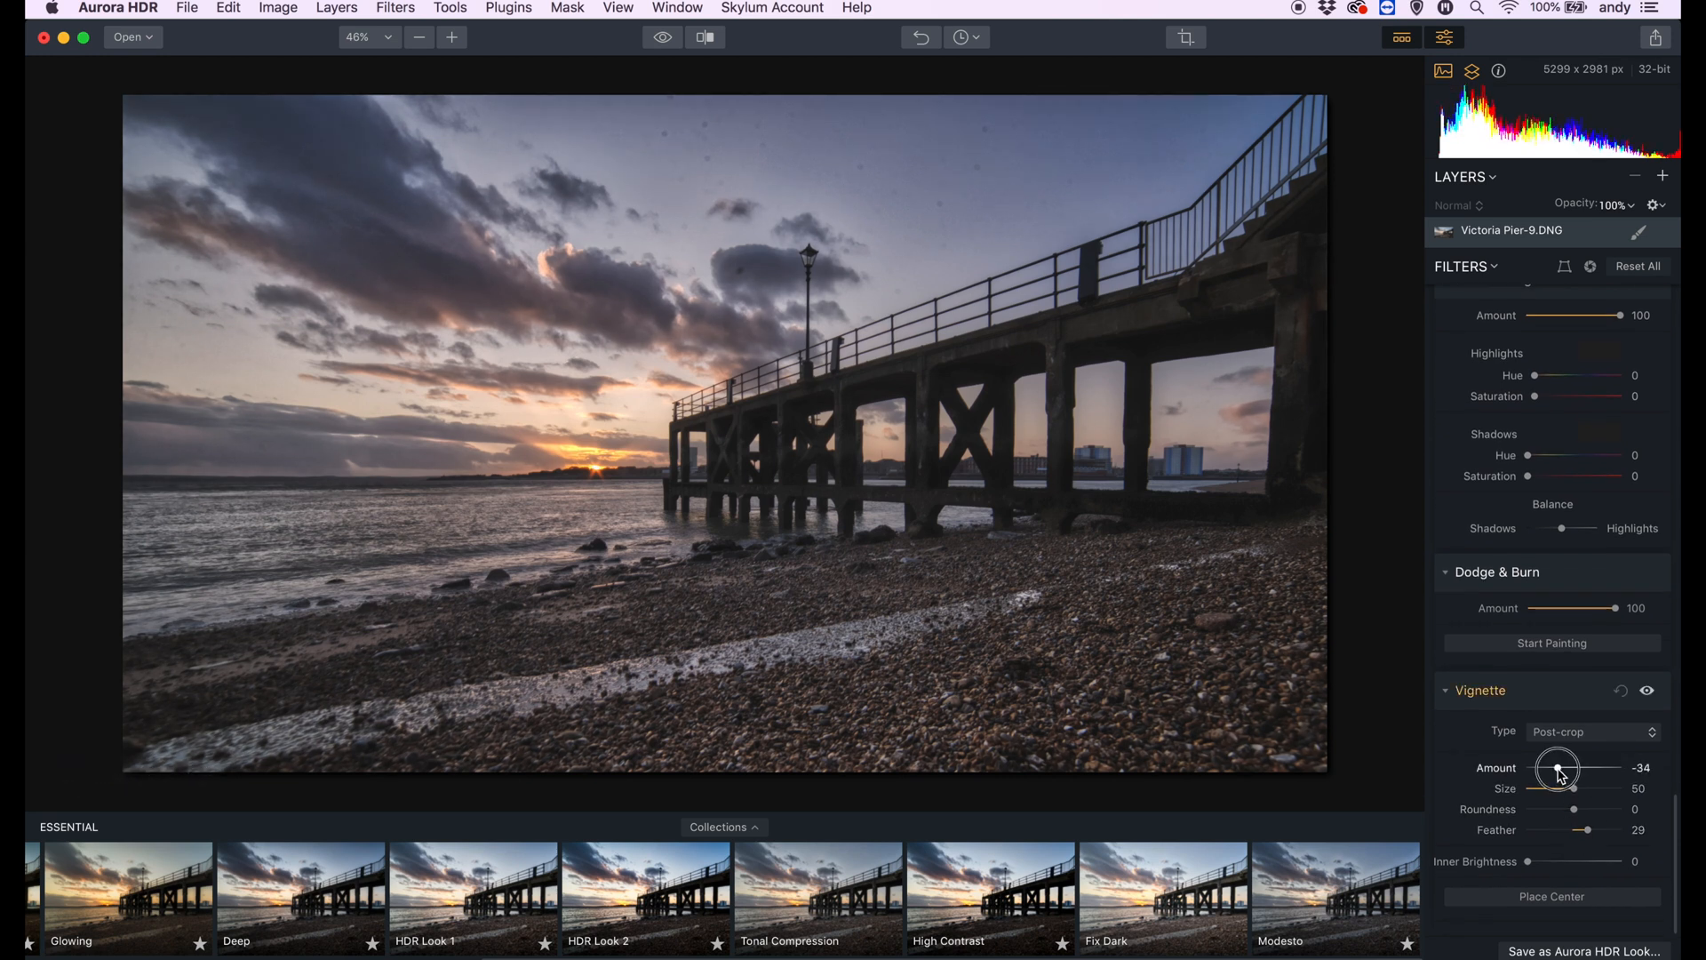
scroll(1511, 625, up, 15)
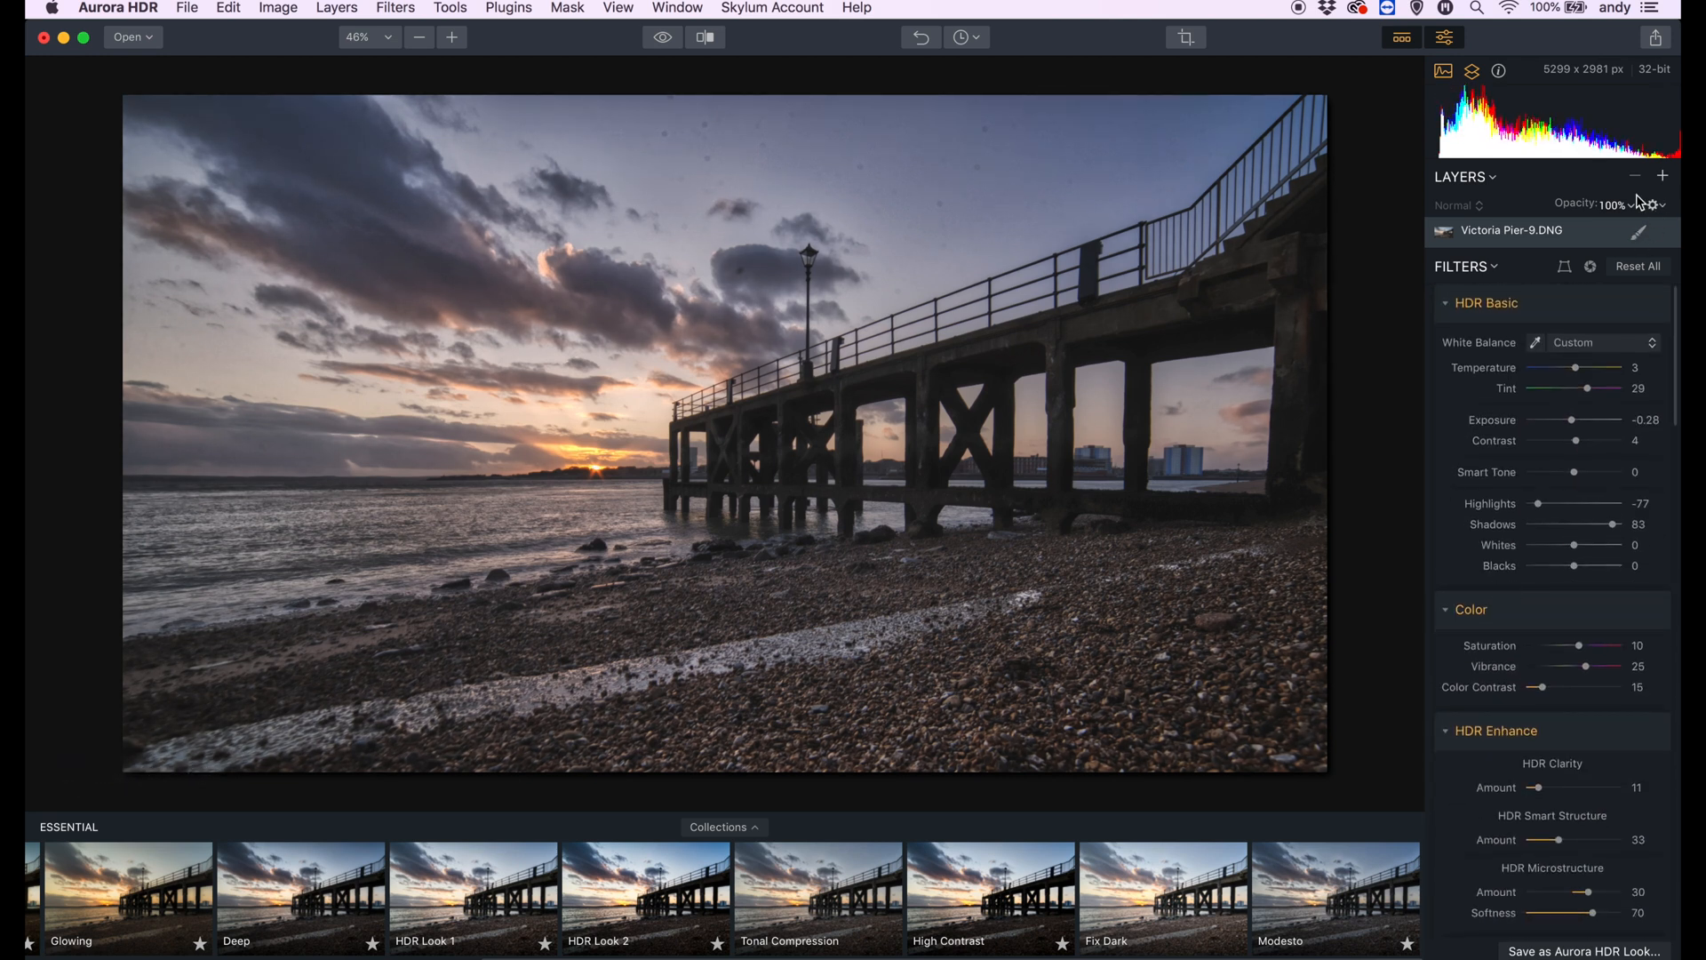
- Add a diagonal gradient mask across the layer, tighten its transition and shift it up towards the sunset
click(1641, 237)
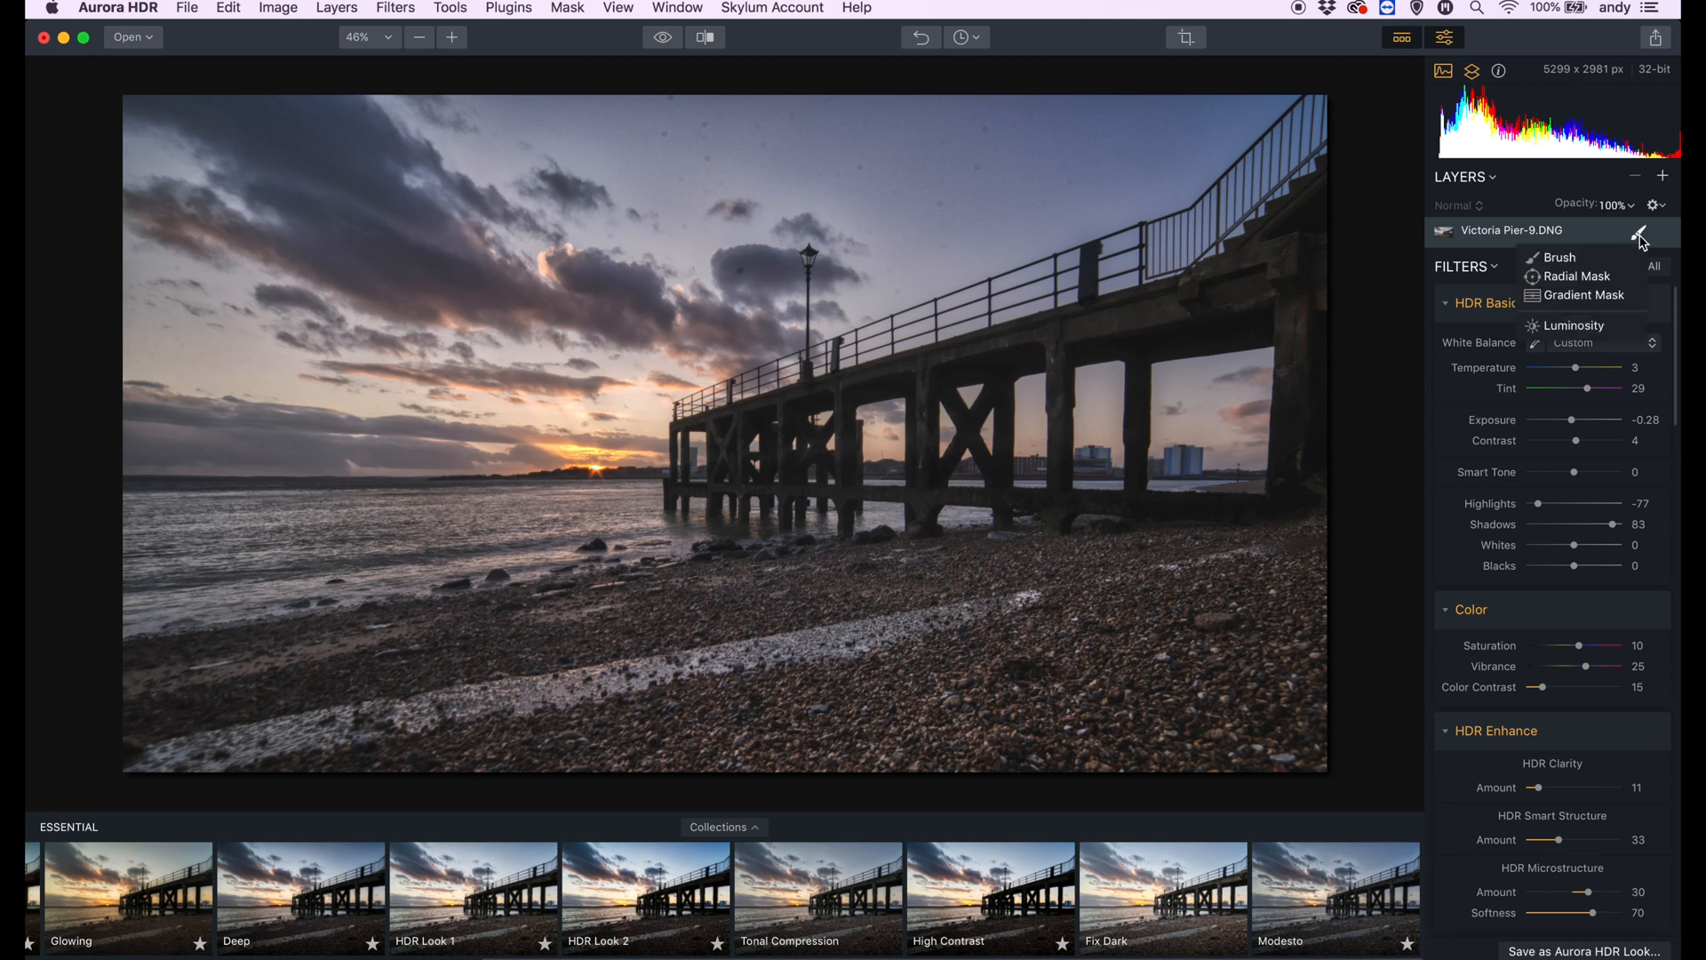
click(1595, 305)
drag(450, 345, 898, 507)
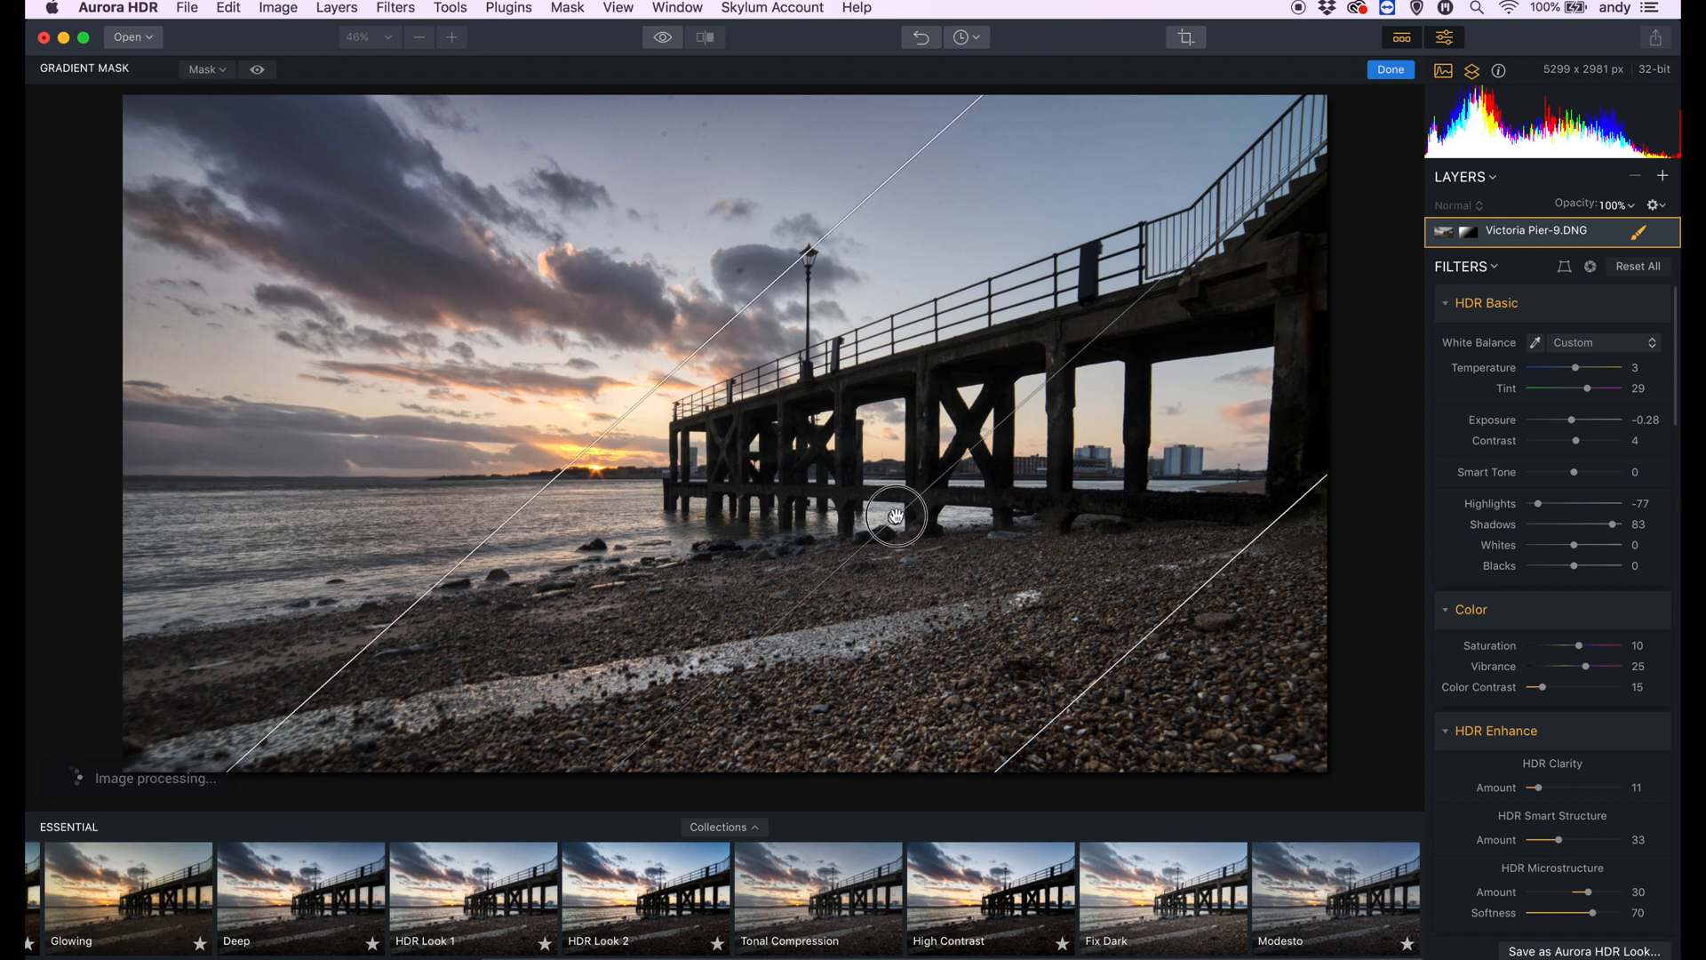
drag(1071, 701, 958, 582)
drag(859, 464, 736, 415)
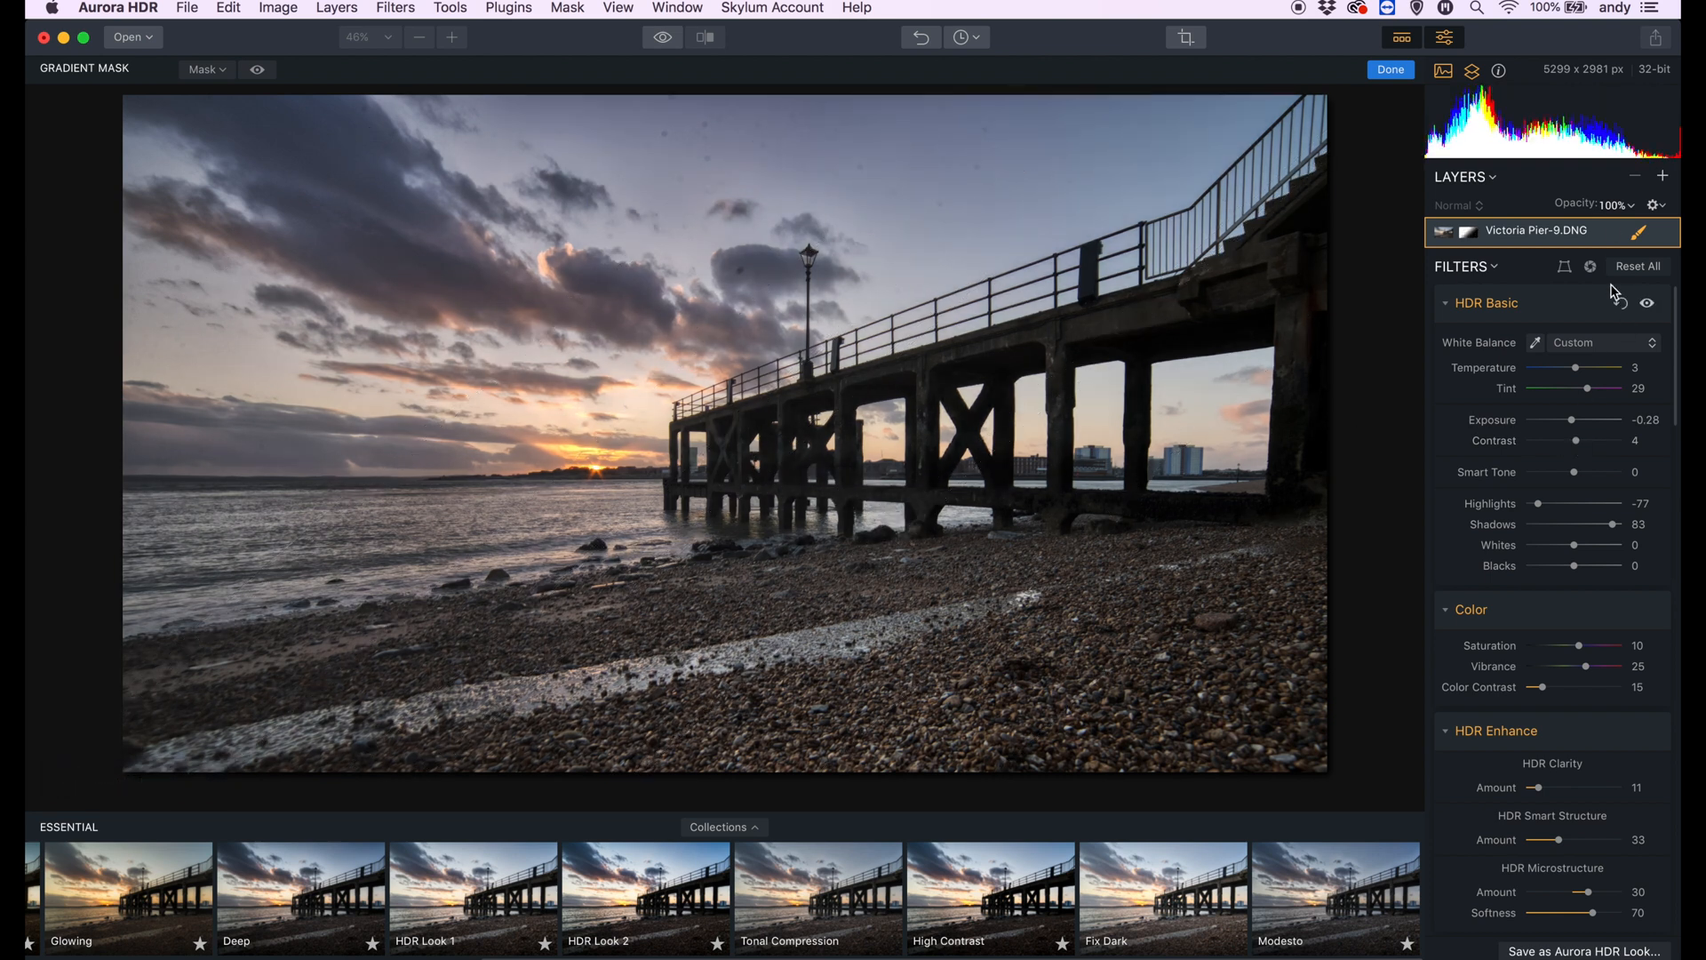
- Add a radial mask near the seaward end of the pier and set the layer's temperature to -2
click(1654, 207)
click(1657, 209)
click(1638, 233)
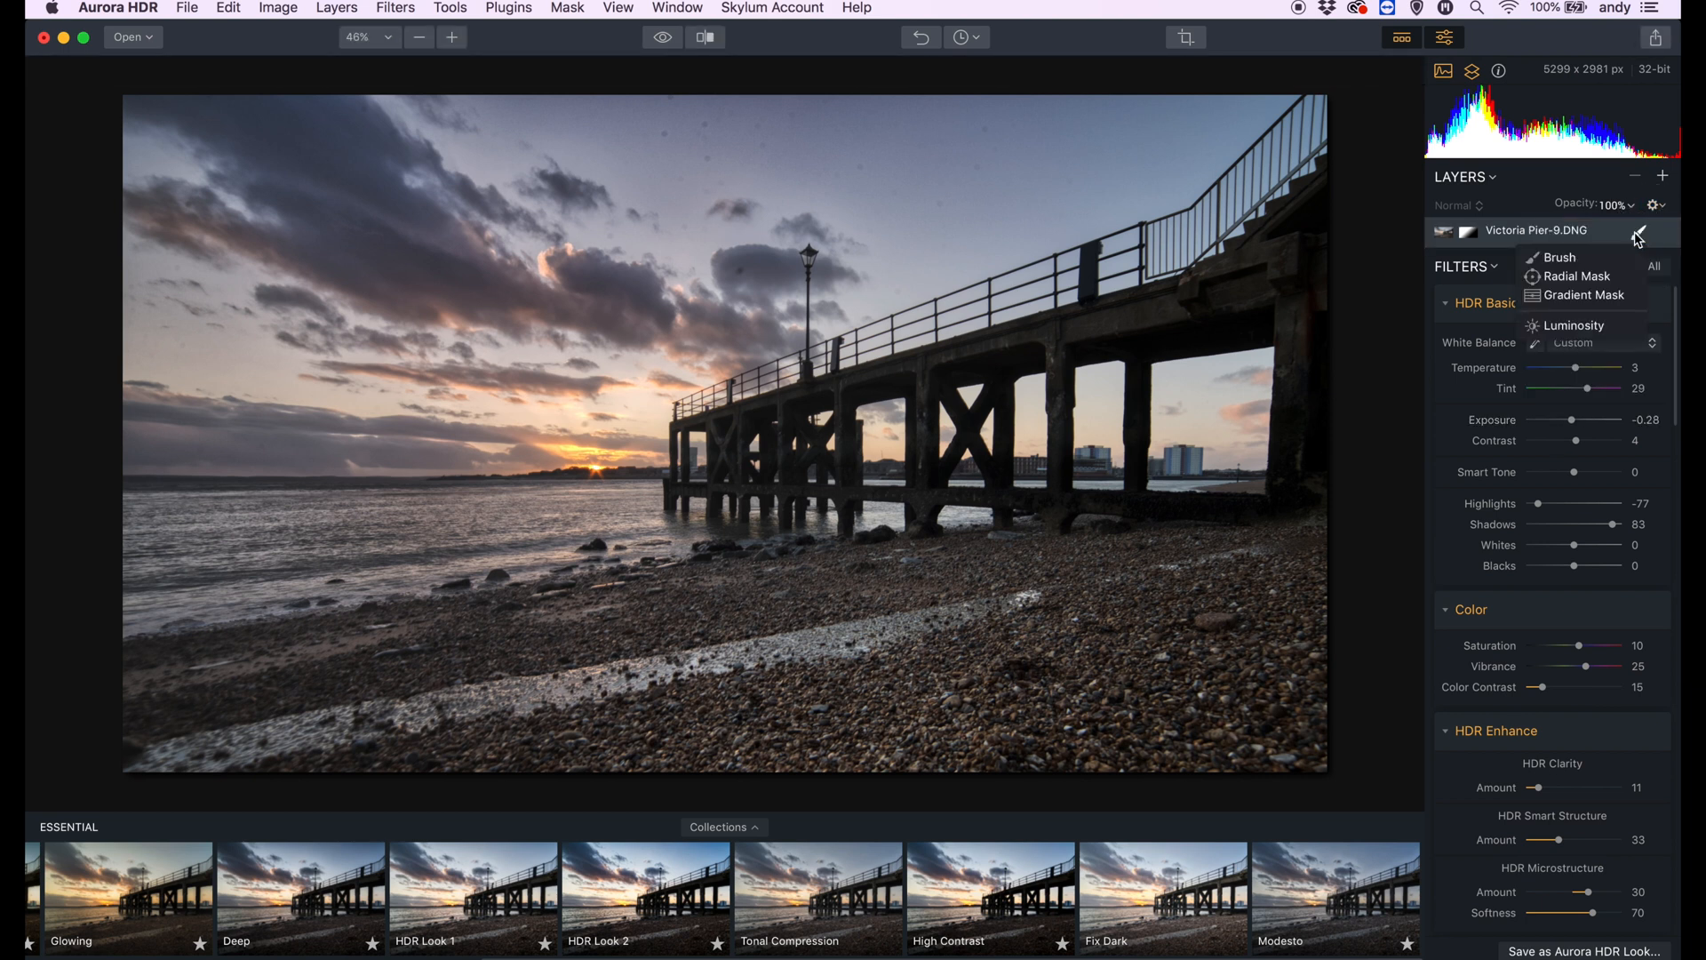
click(1591, 279)
drag(713, 464, 942, 526)
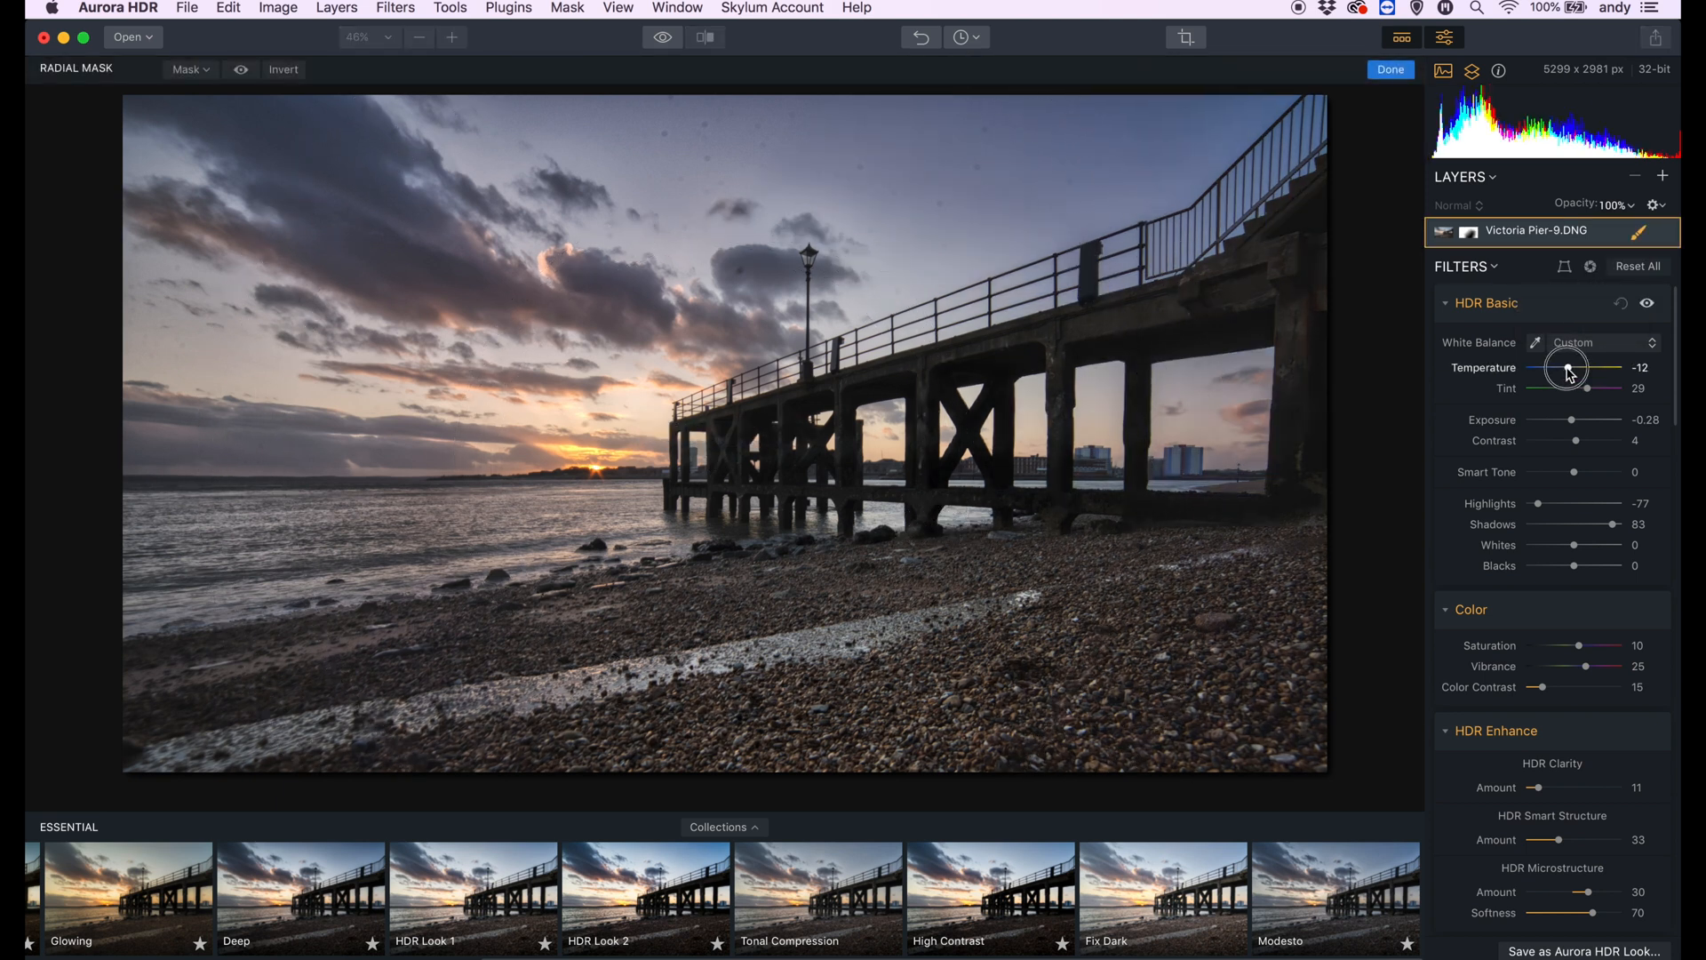
drag(1572, 373, 1576, 375)
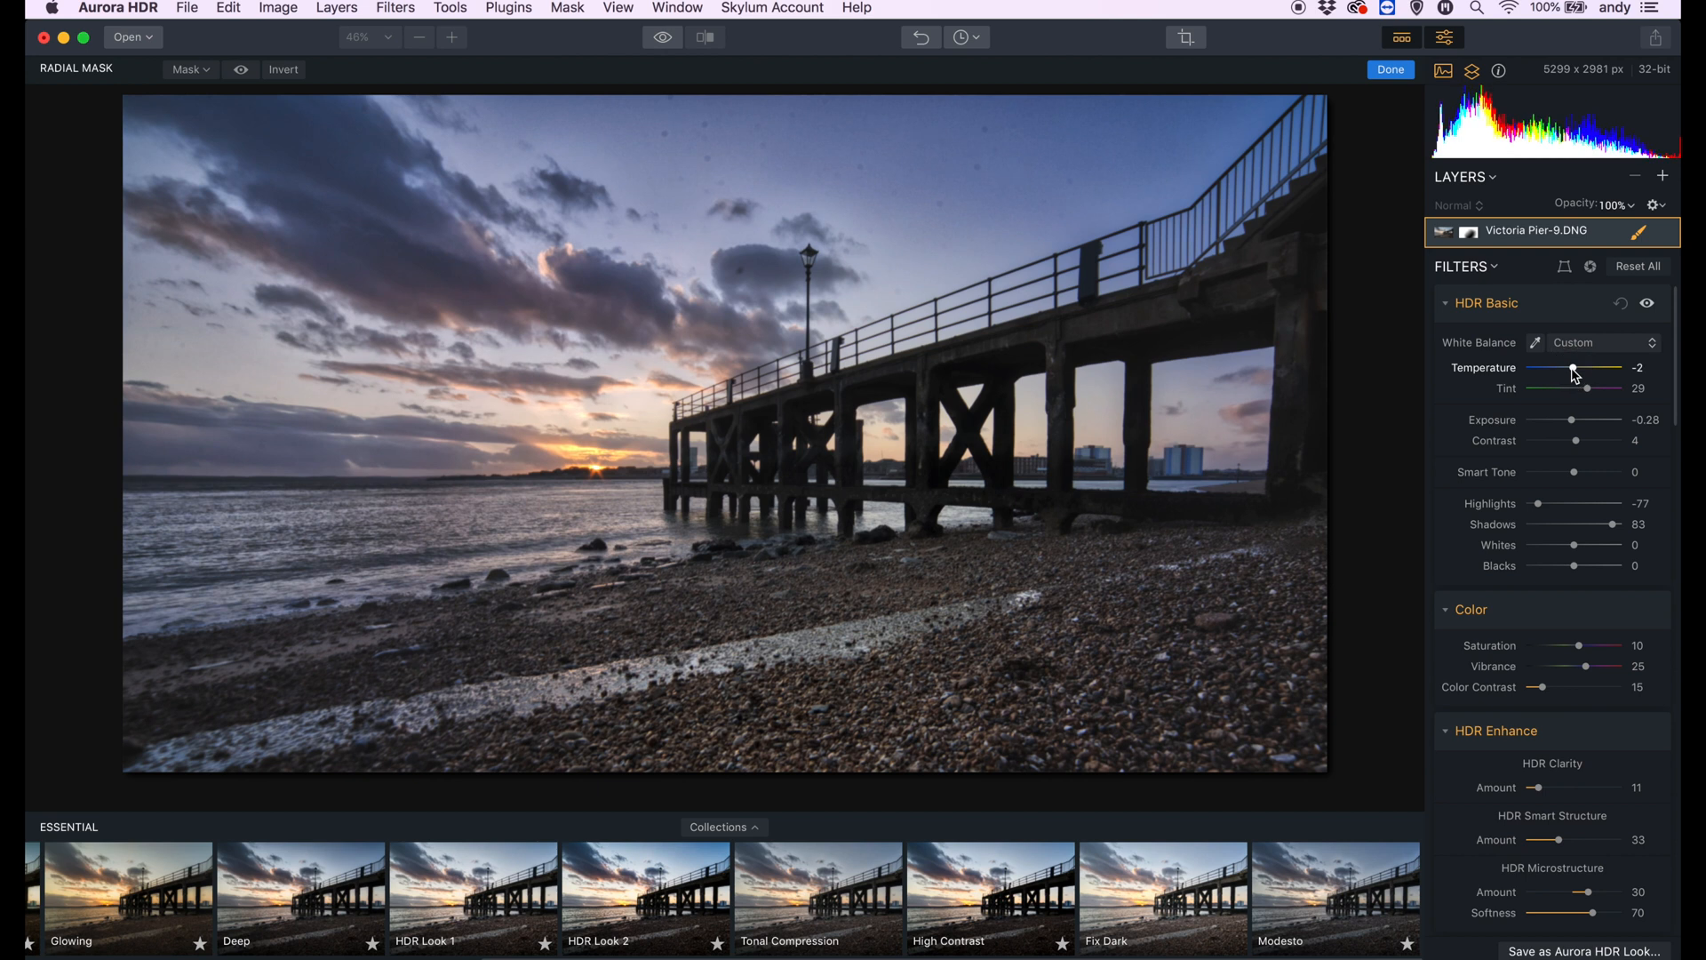
- Draw a diagonal gradient mask from the pier's legs up into the sky and set the layer's temperature to -6
click(1636, 231)
click(1637, 231)
click(1636, 231)
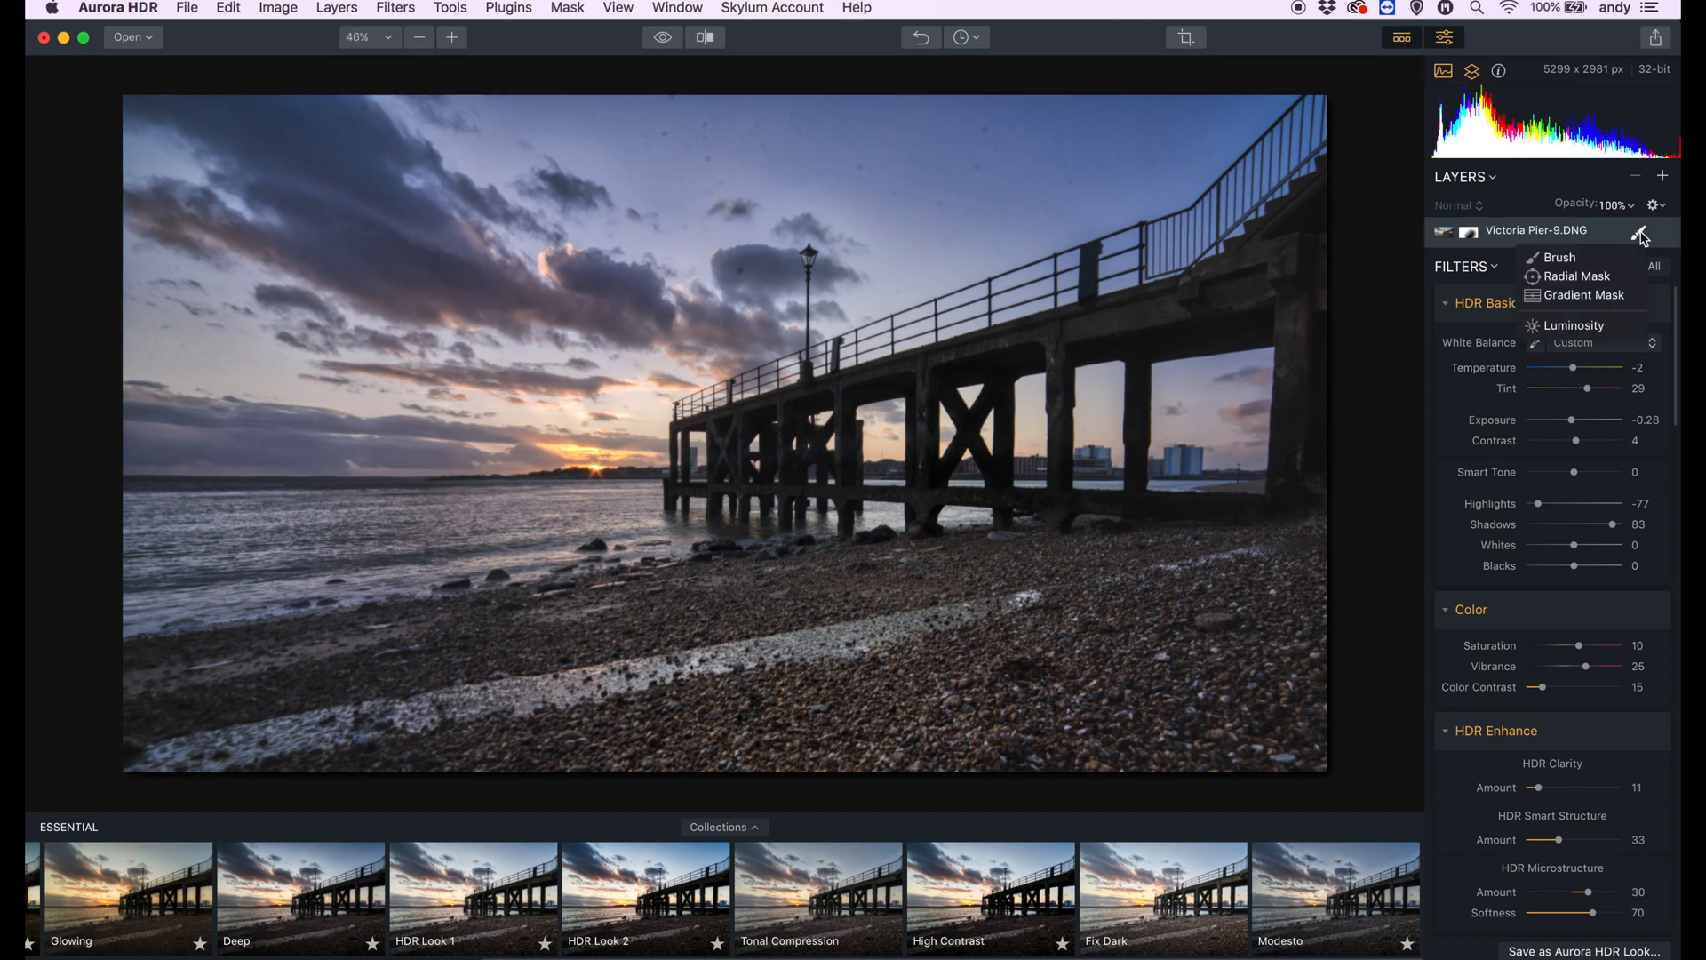
click(1586, 296)
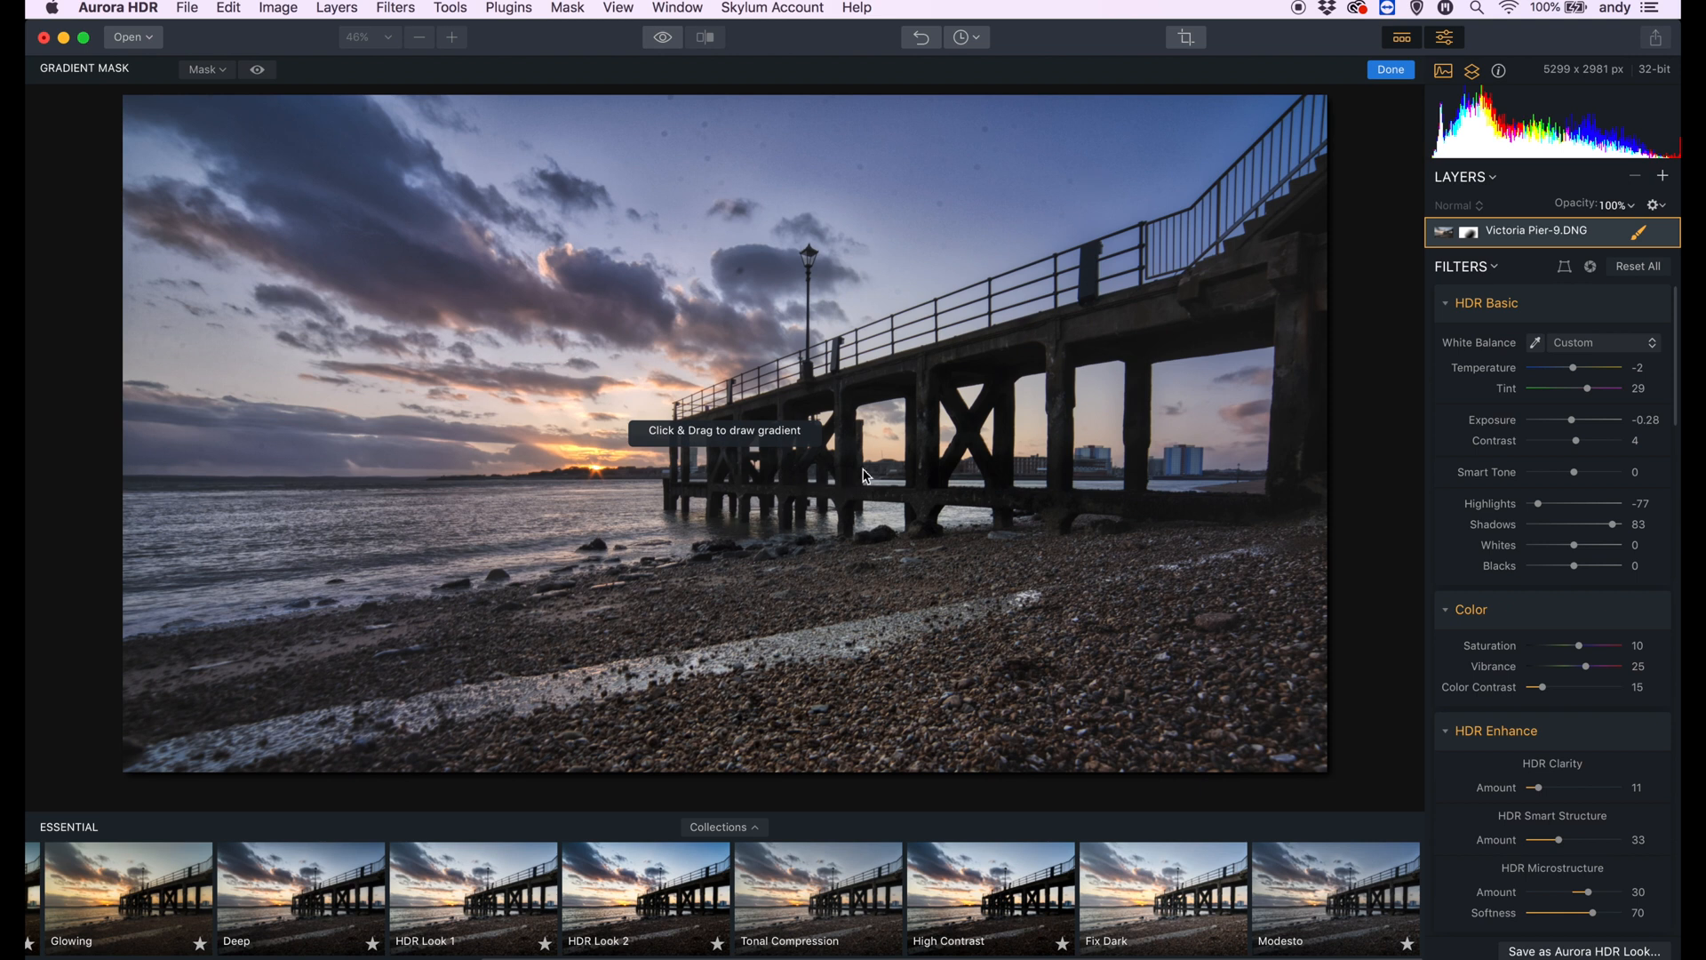
drag(850, 484, 1020, 240)
drag(1574, 368, 1562, 425)
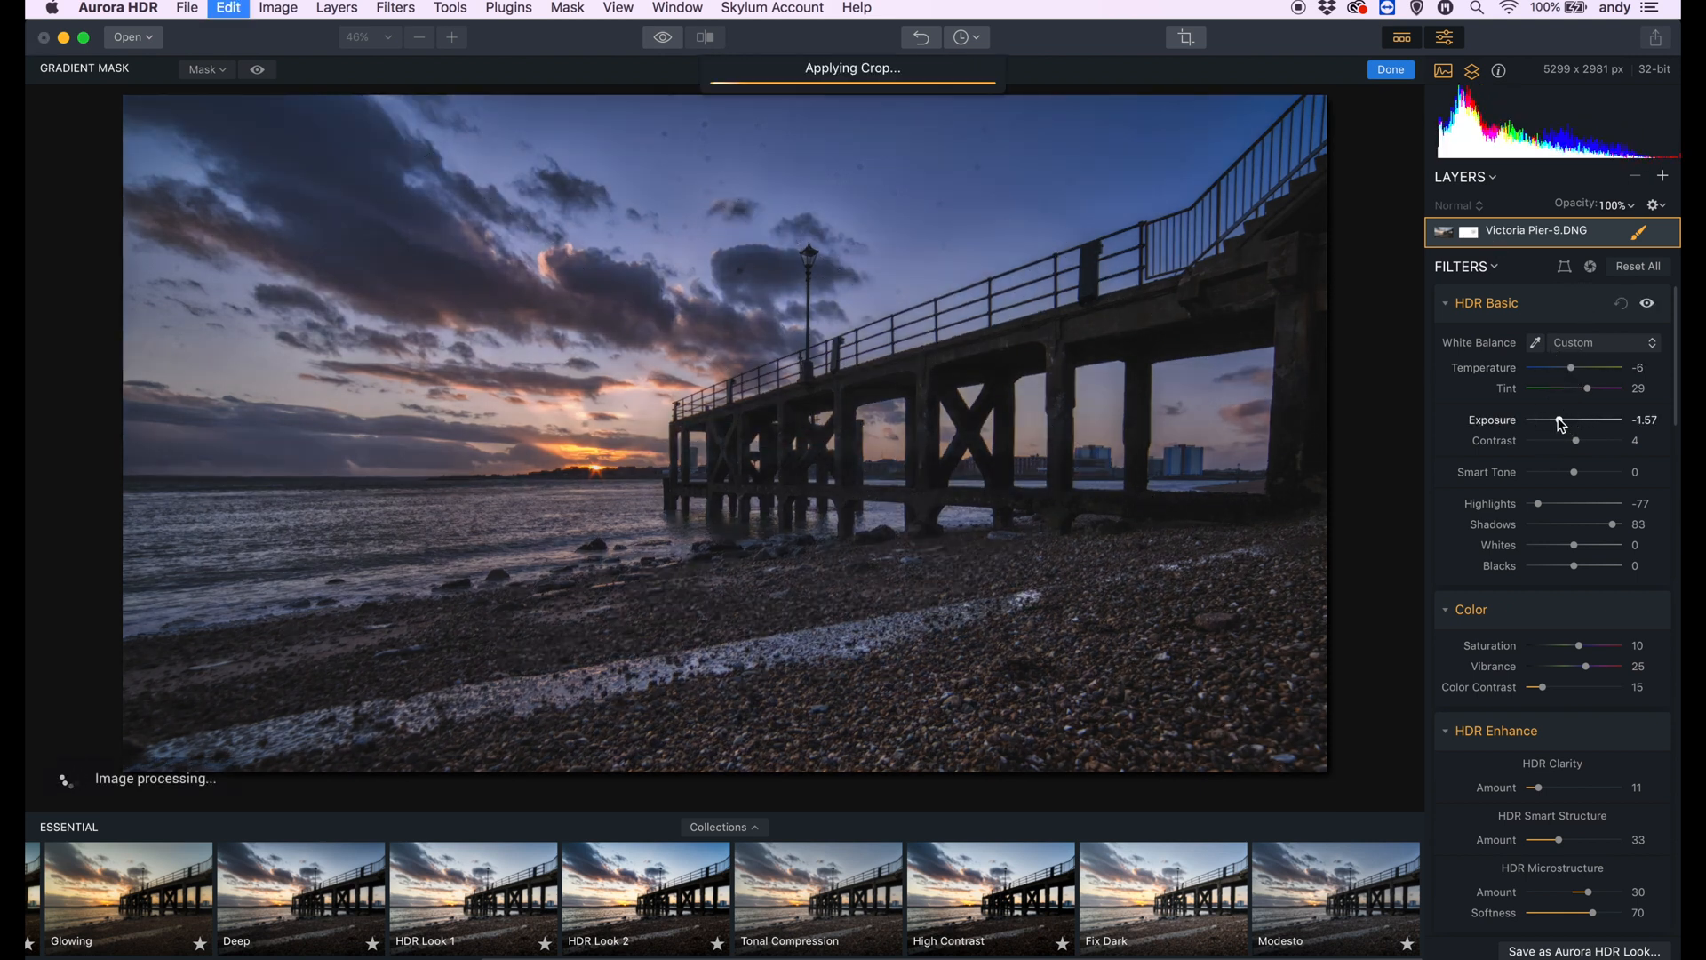
key(super+z)
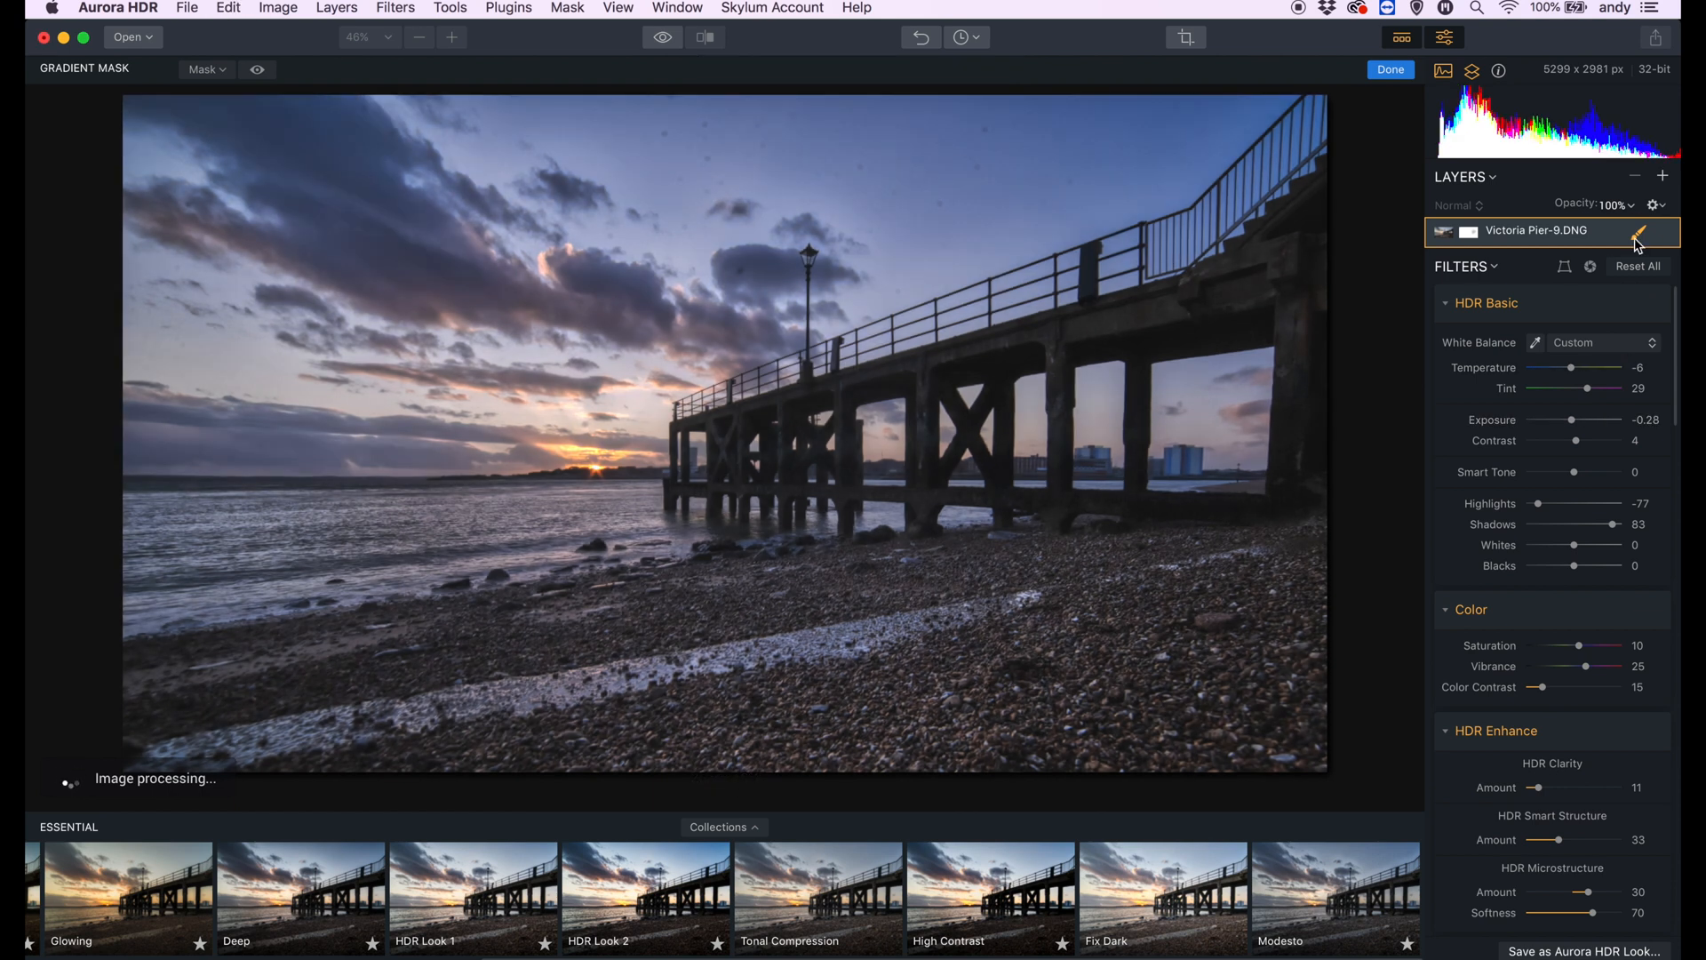
click(1639, 242)
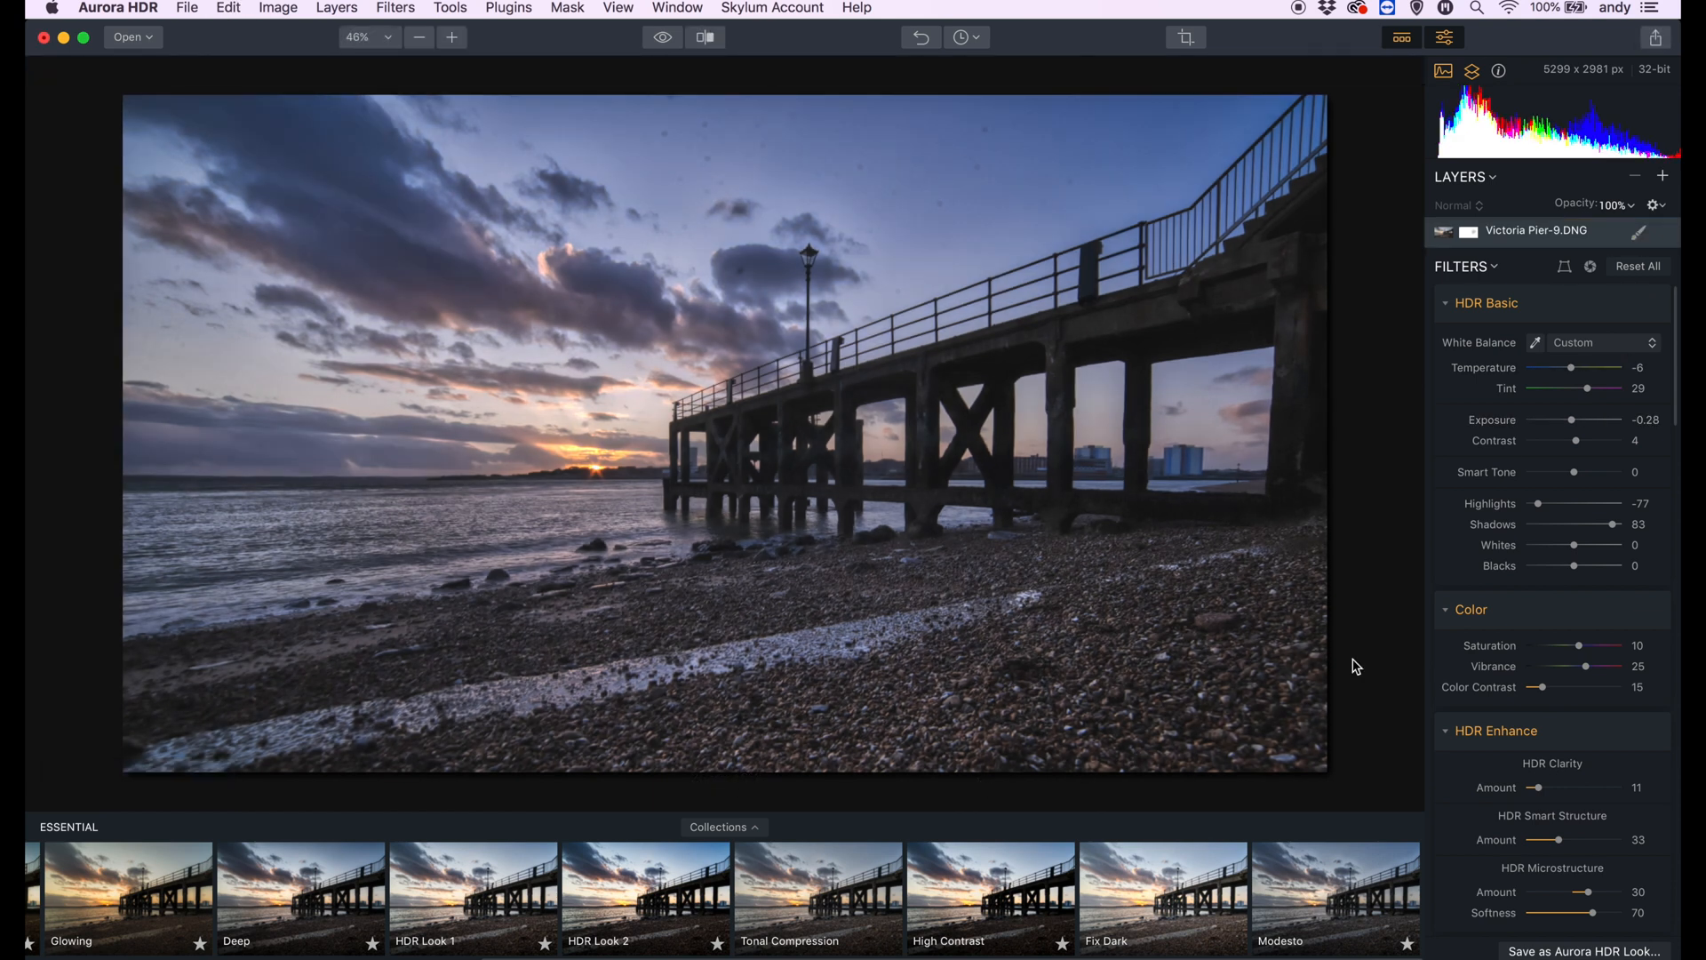
- Strengthen the post-crop vignette to amount -62 with feather 39 and inner brightness 19
scroll(1554, 622, down, 15)
click(1556, 769)
drag(1555, 770, 1545, 772)
drag(1589, 836, 1550, 863)
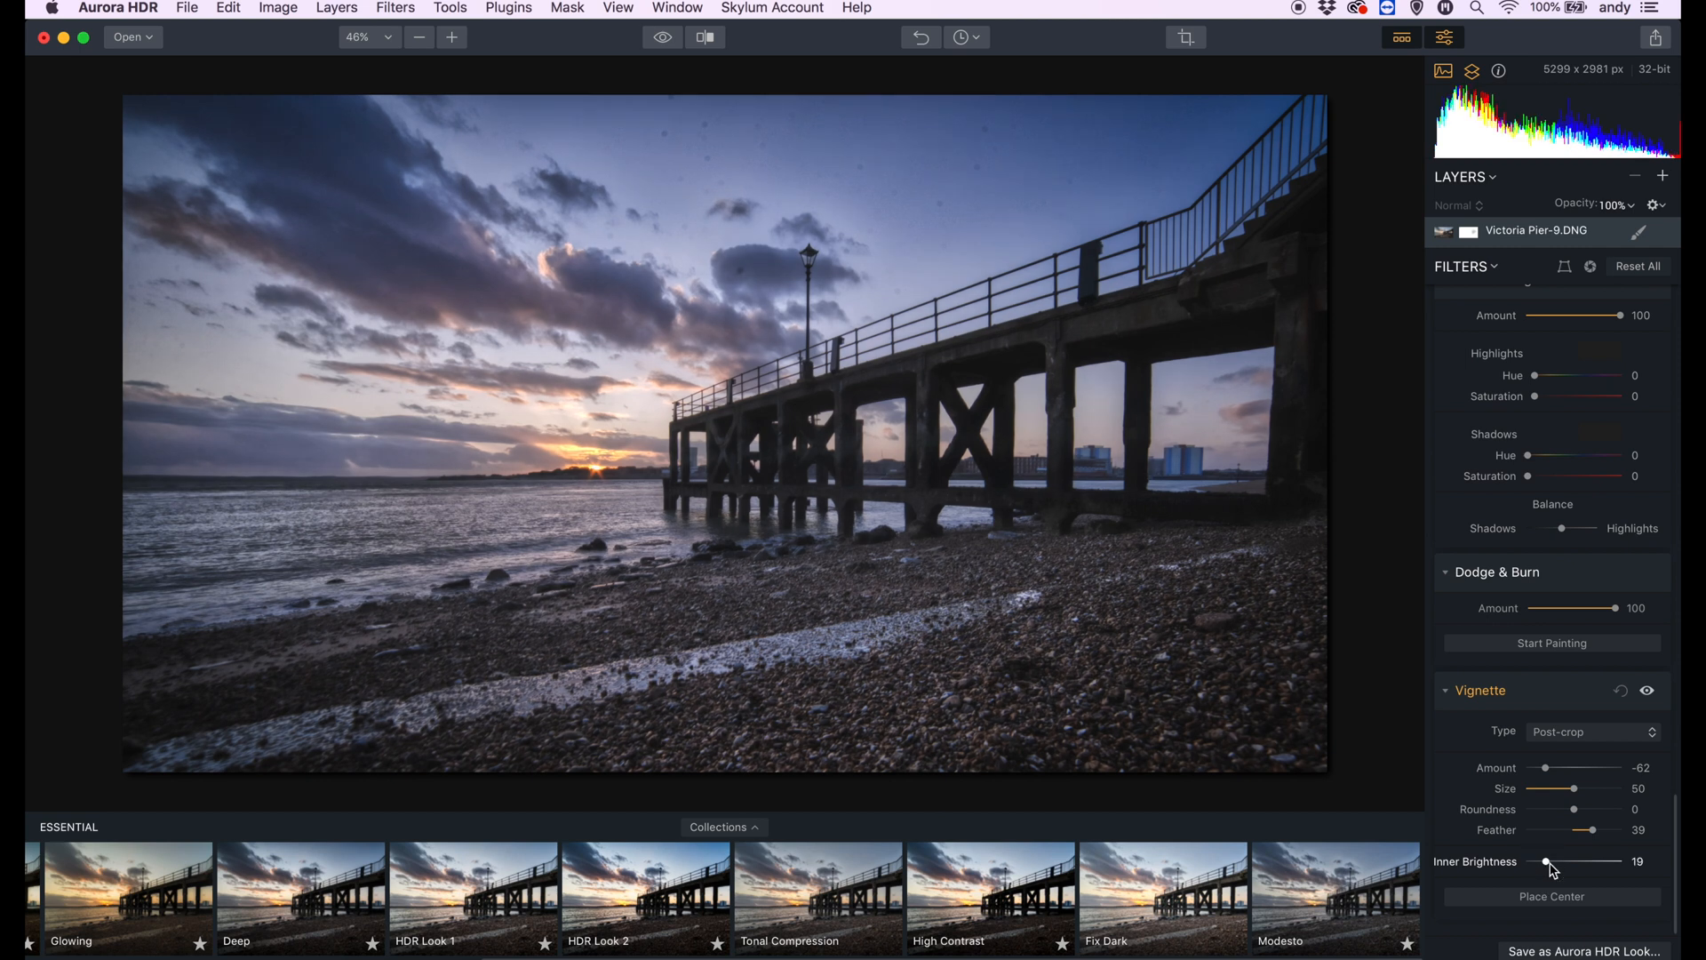
- Compare the edited pier photo with the unedited original and look back through the filter settings
double_click(993, 528)
double_click(939, 345)
click(662, 40)
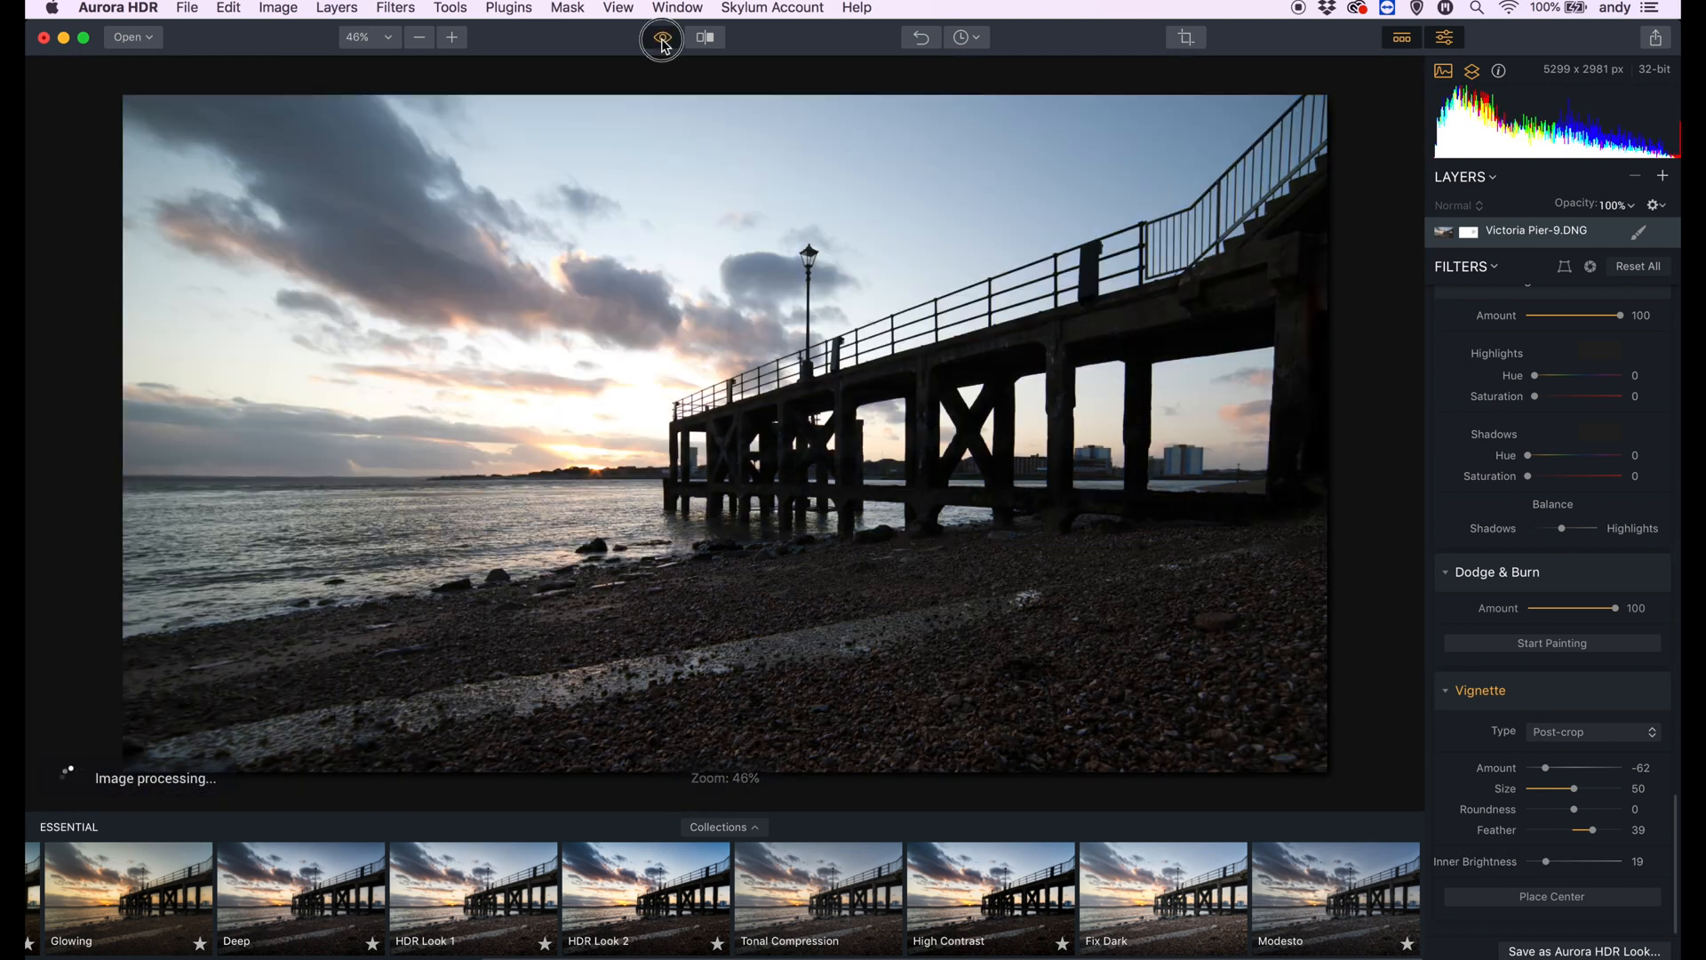
click(663, 40)
click(662, 40)
click(662, 40)
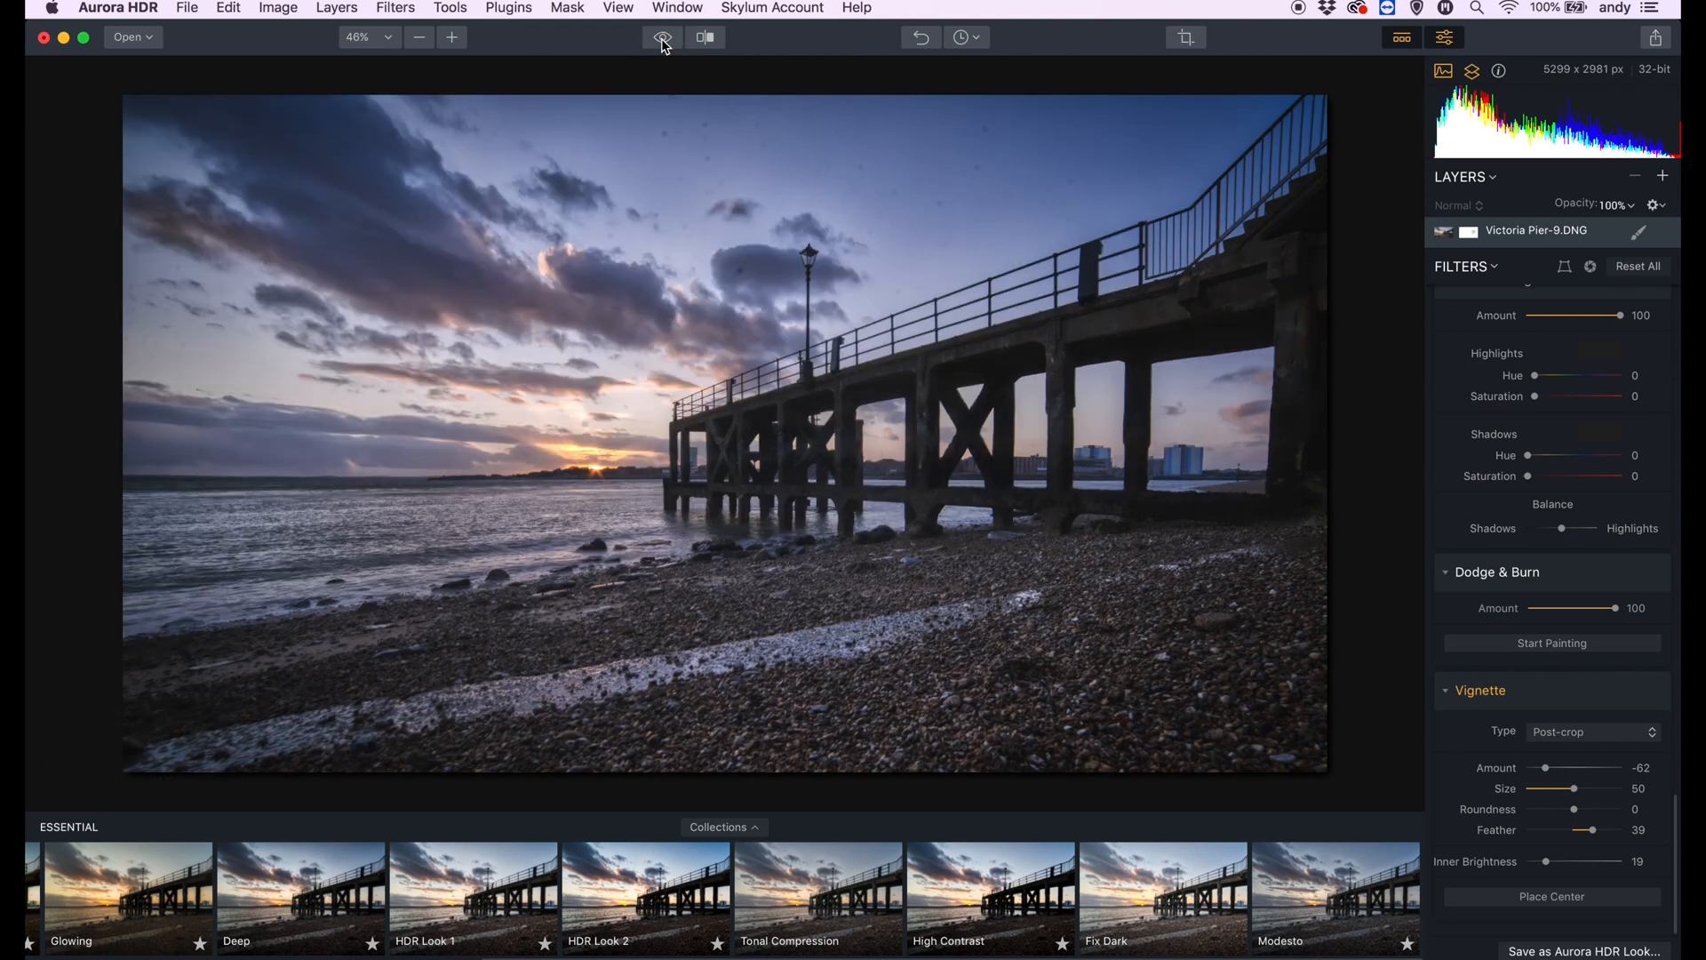
click(662, 40)
click(662, 40)
scroll(1493, 445, up, 10)
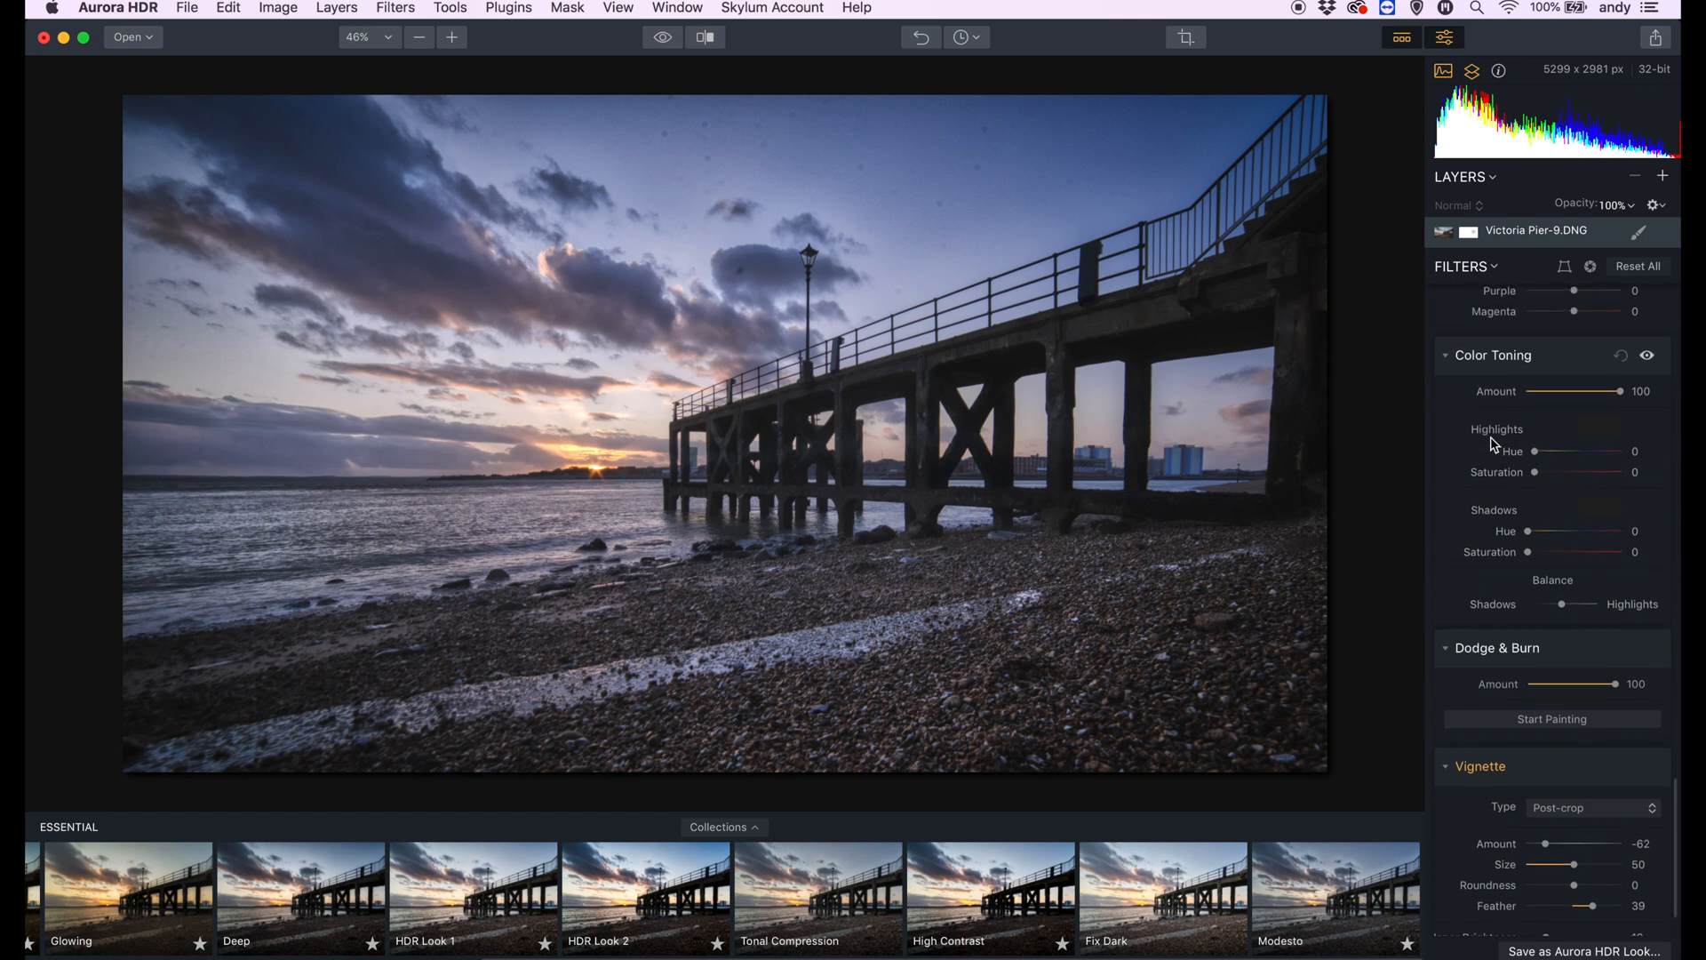
scroll(1490, 435, up, 15)
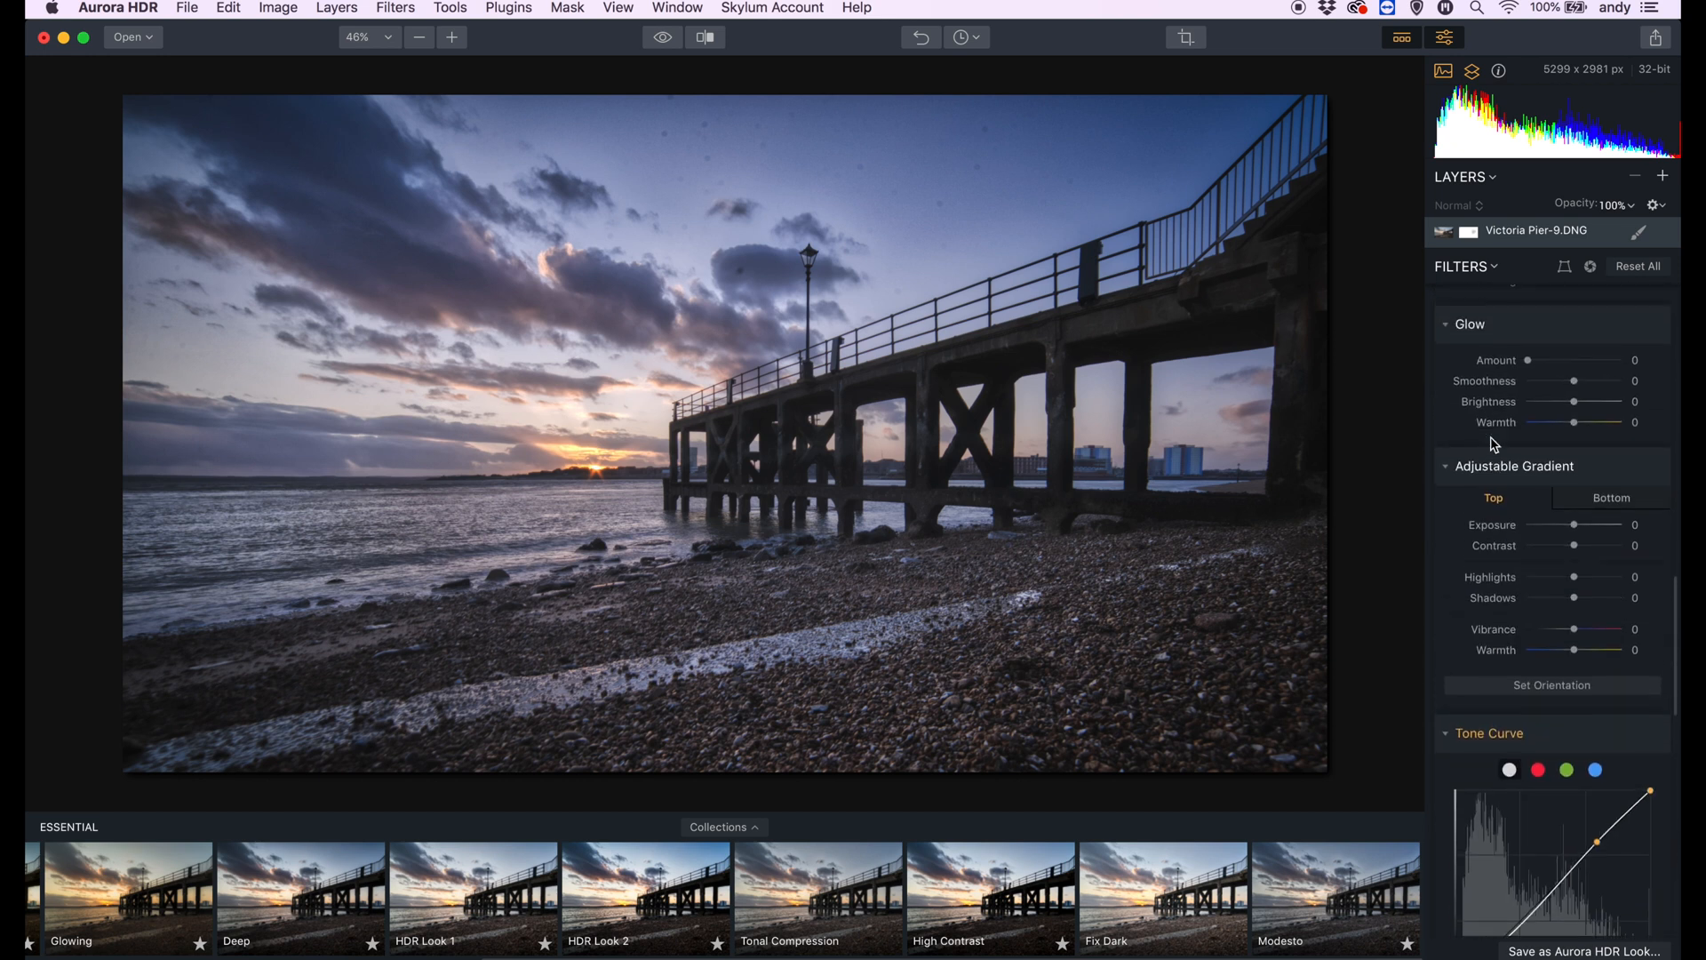
scroll(1495, 446, up, 2)
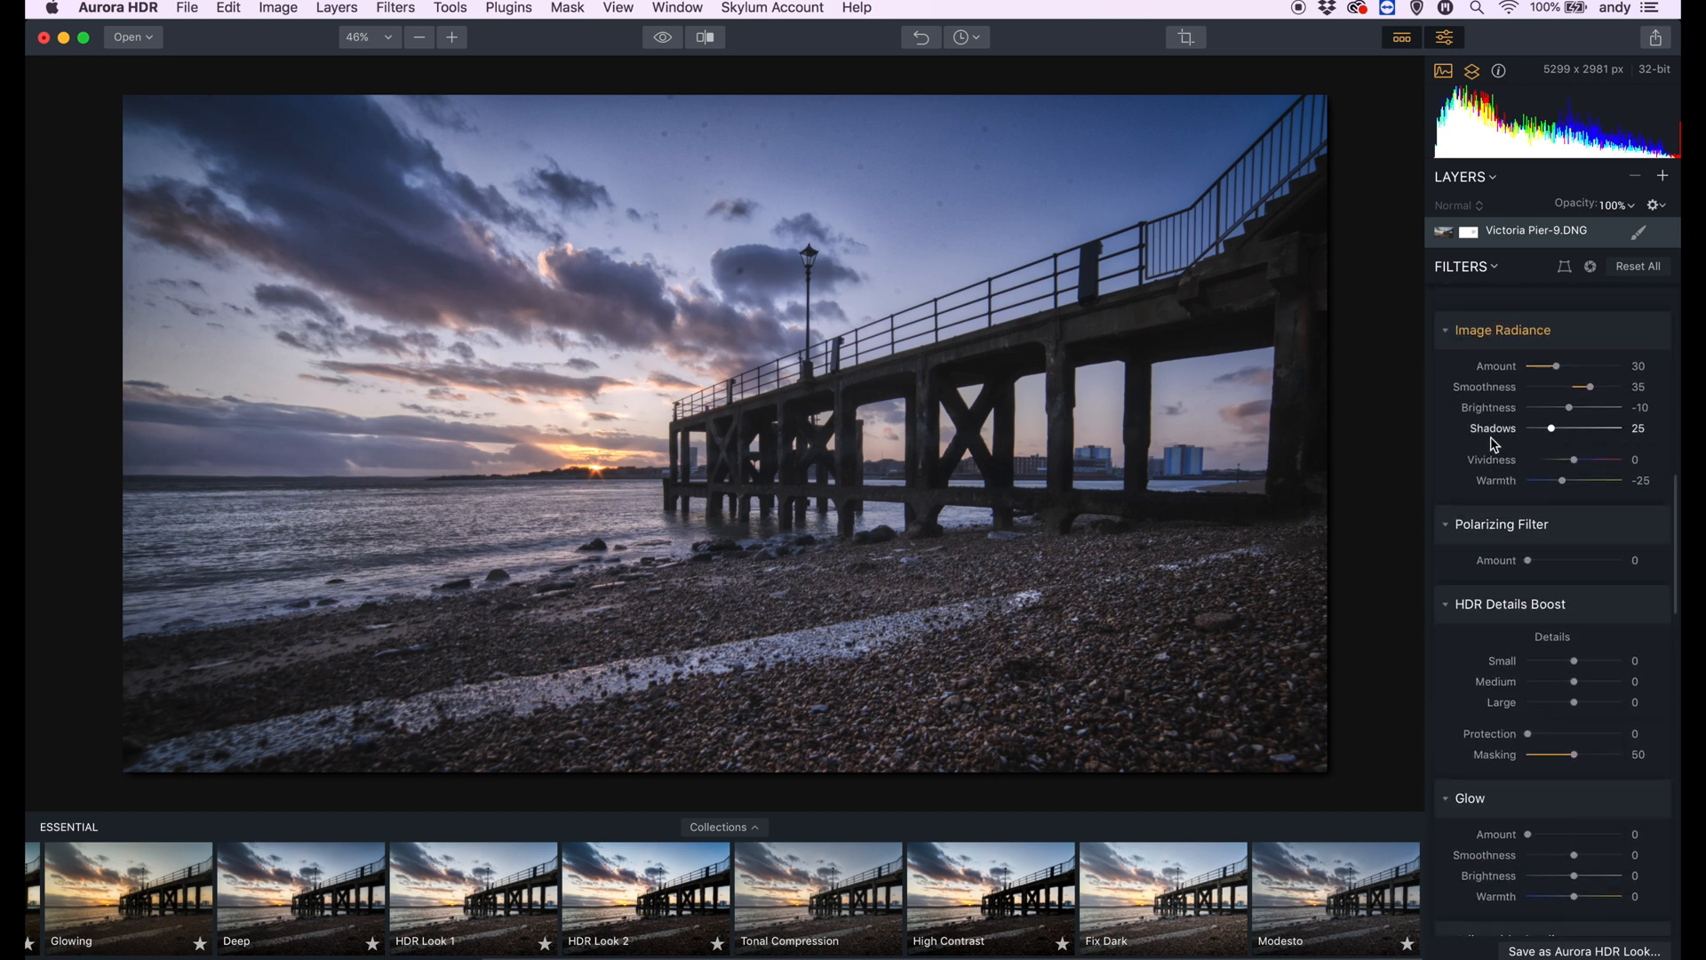
scroll(1495, 444, up, 10)
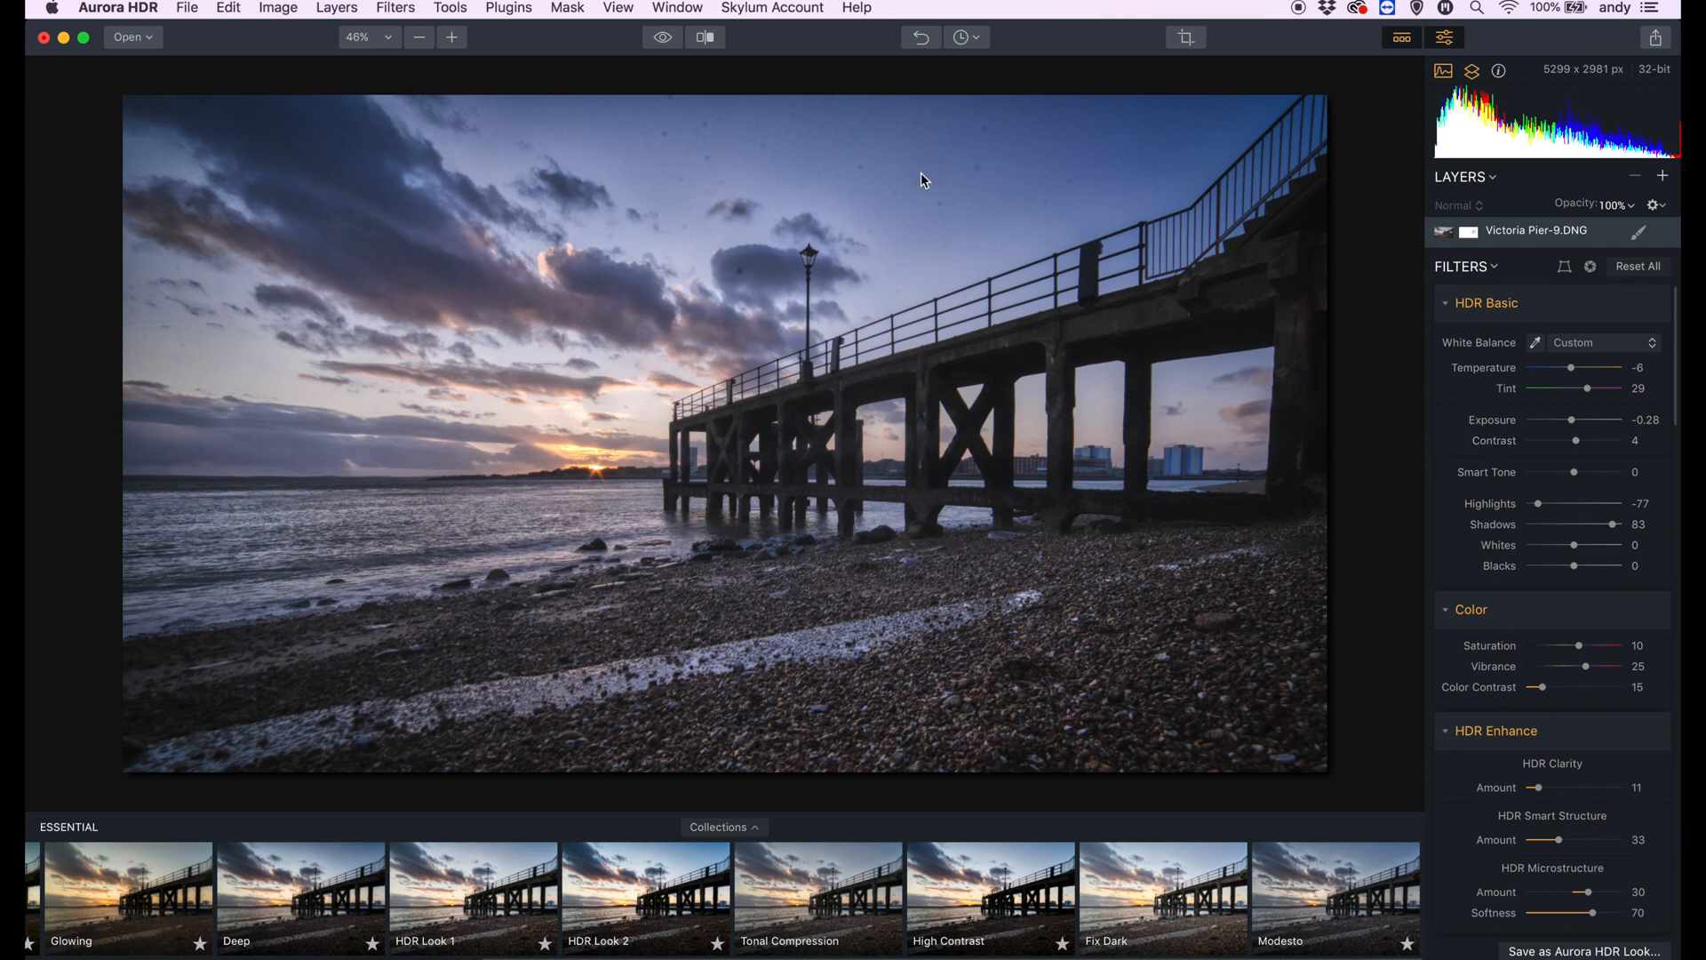
click(121, 892)
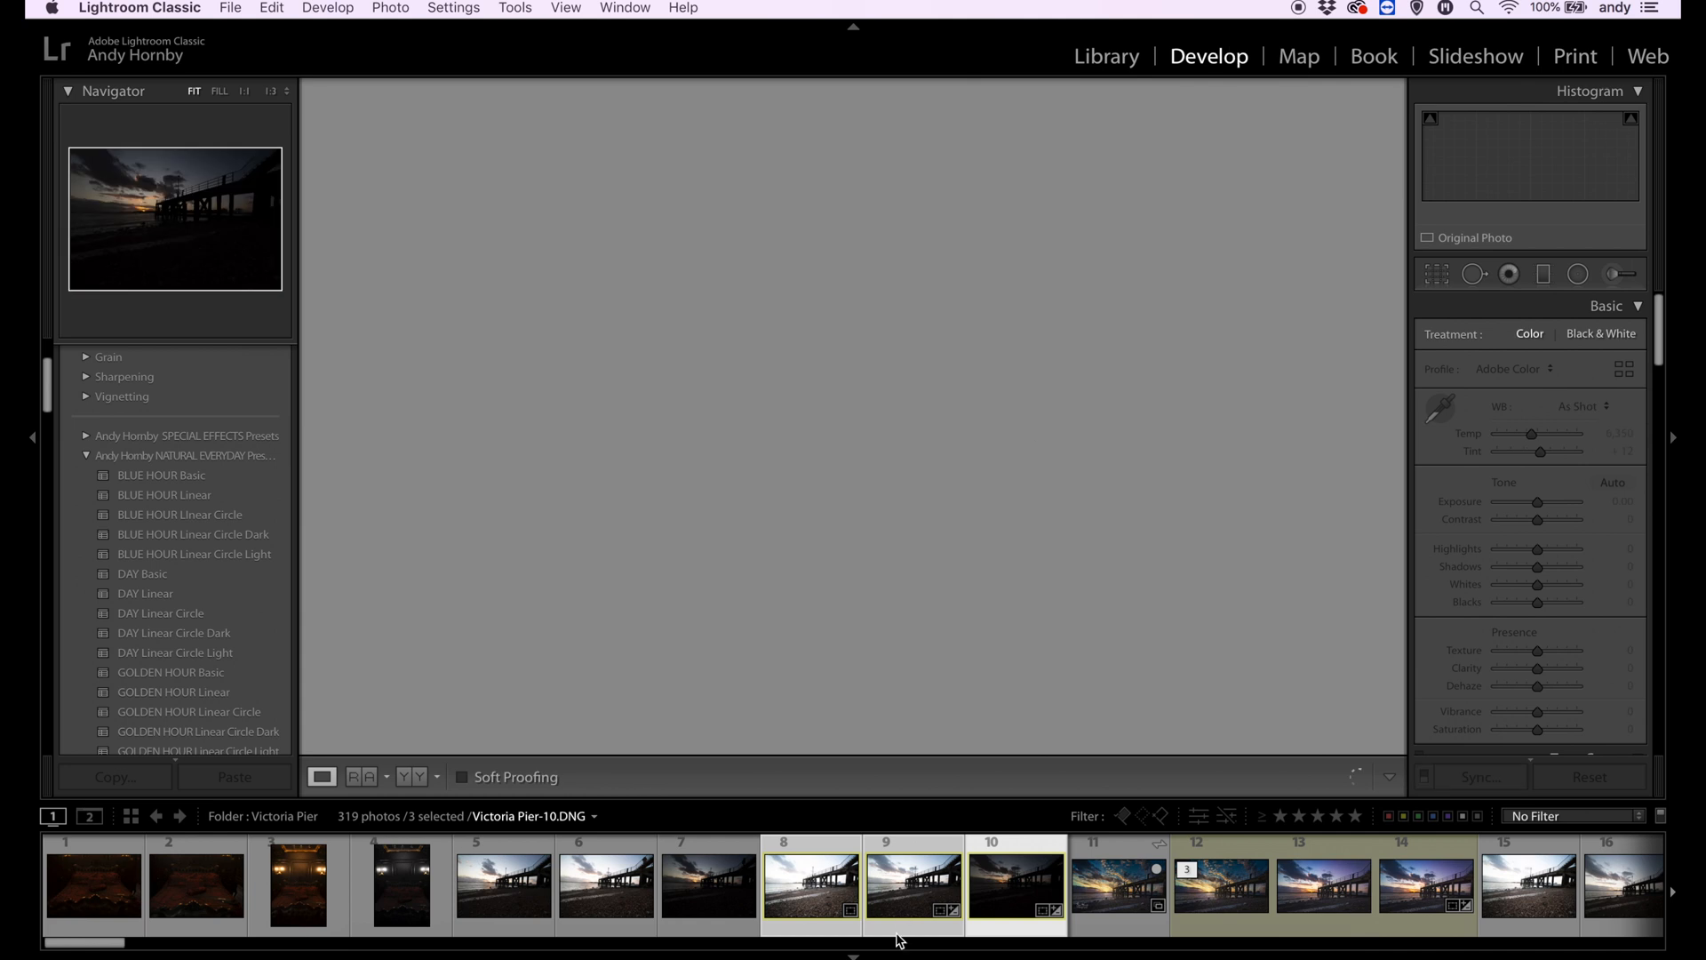
- Switch to Lightroom Classic and merge the three selected pier exposures to HDR with Auto Align, Auto Settings and no deghosting
right_click(899, 939)
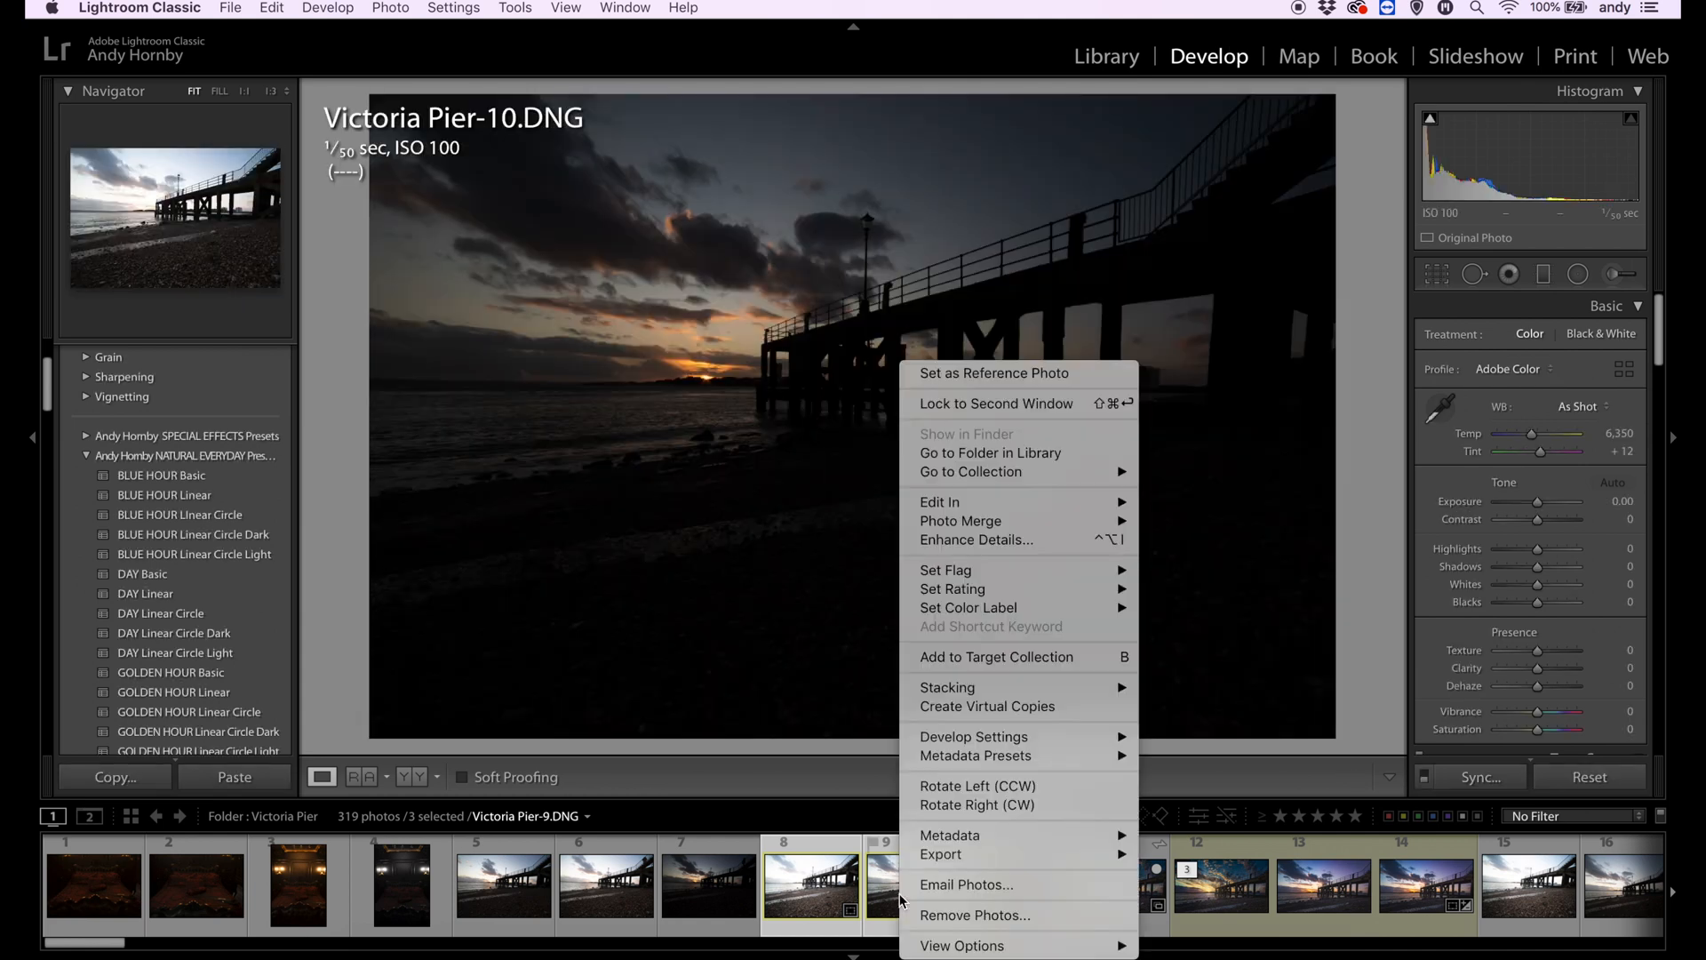
mouse_move(1111, 521)
click(1189, 520)
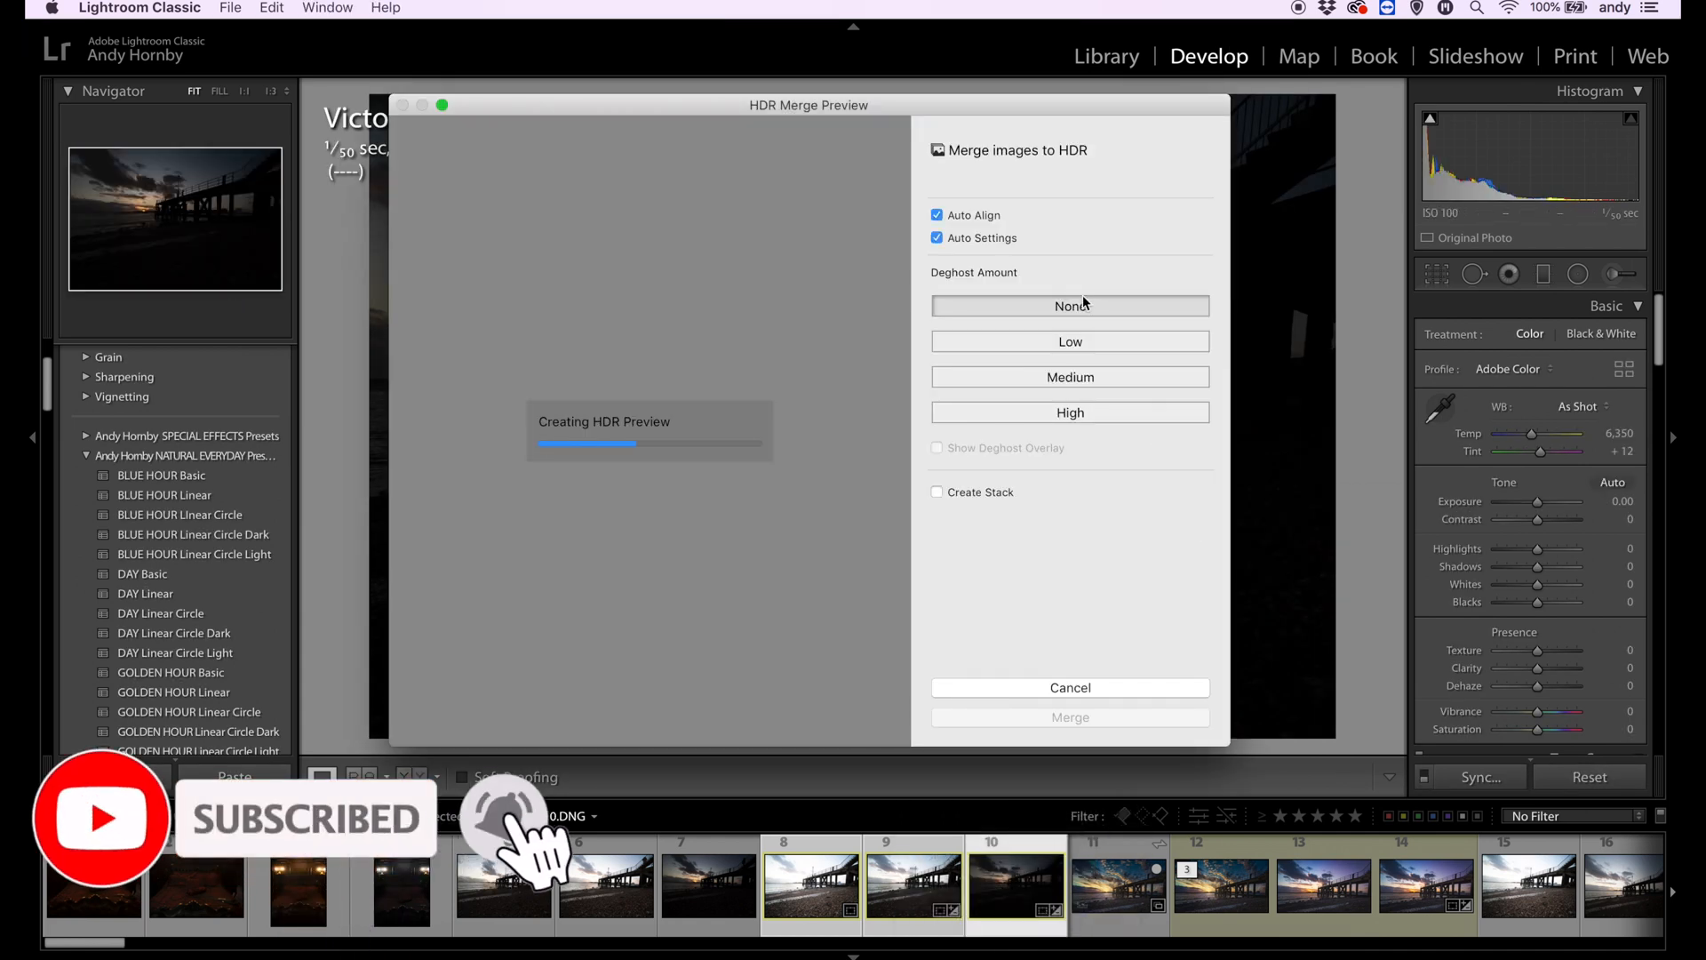
click(947, 239)
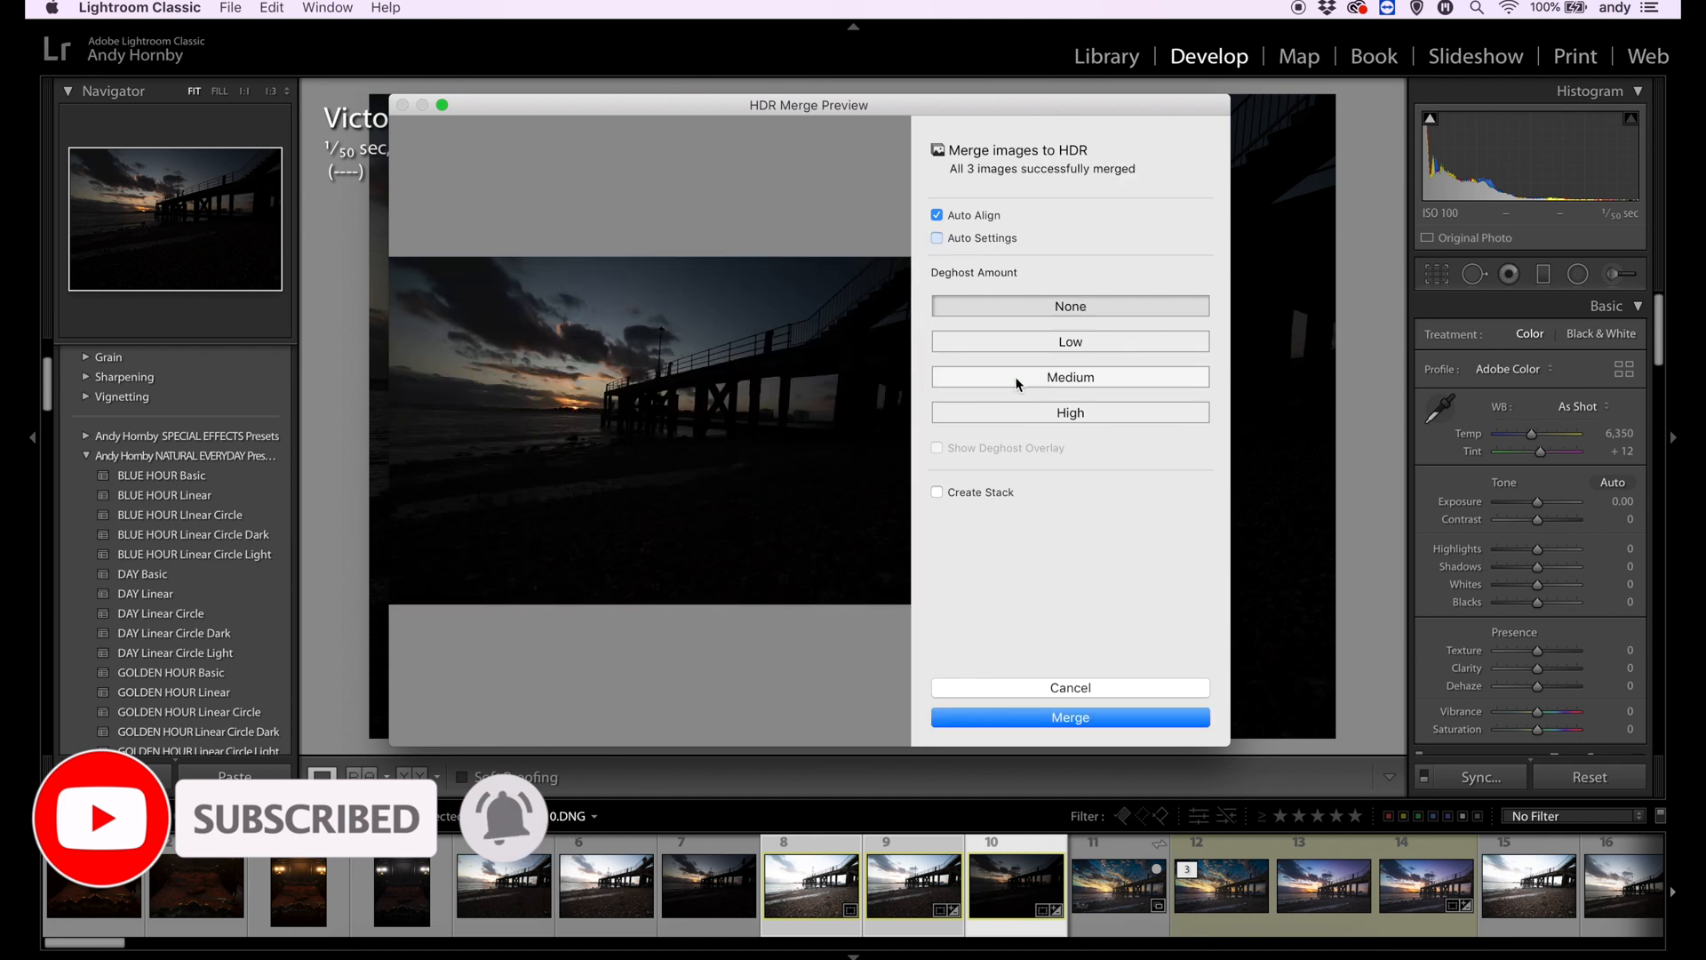
click(951, 240)
click(1076, 718)
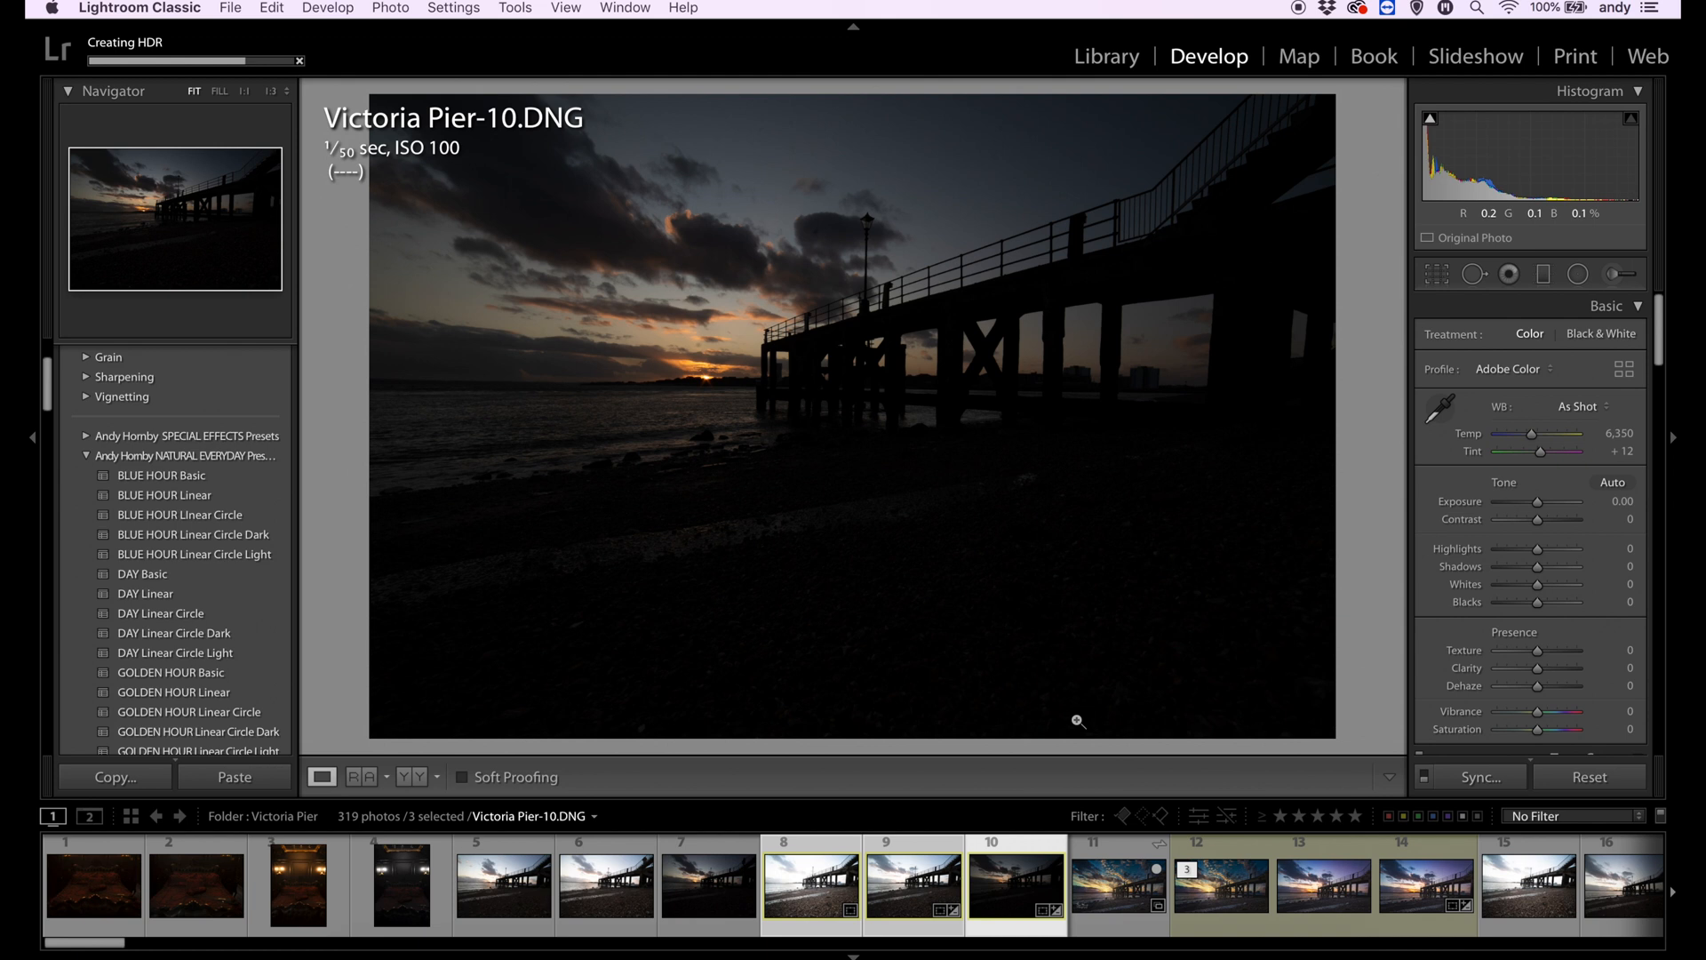
- Find the merged photo Victoria Pier-10-HDR.dng among the folder's photos and select it for developing
click(1437, 274)
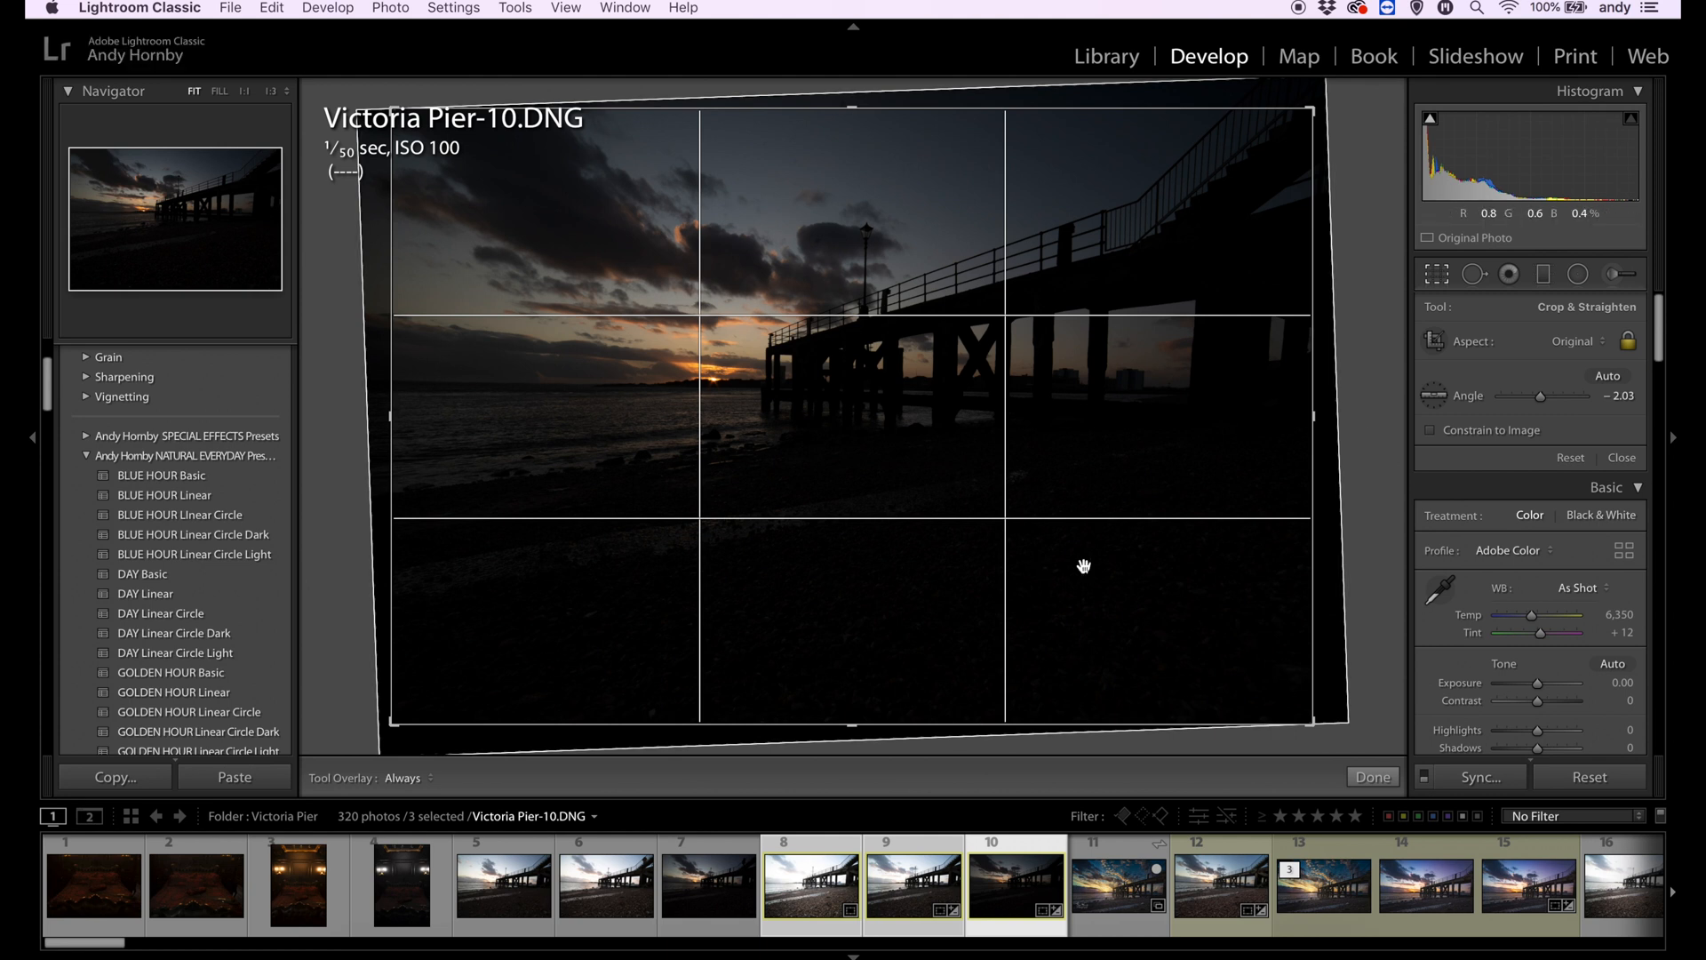
key(Return)
scroll(977, 905, right, 20)
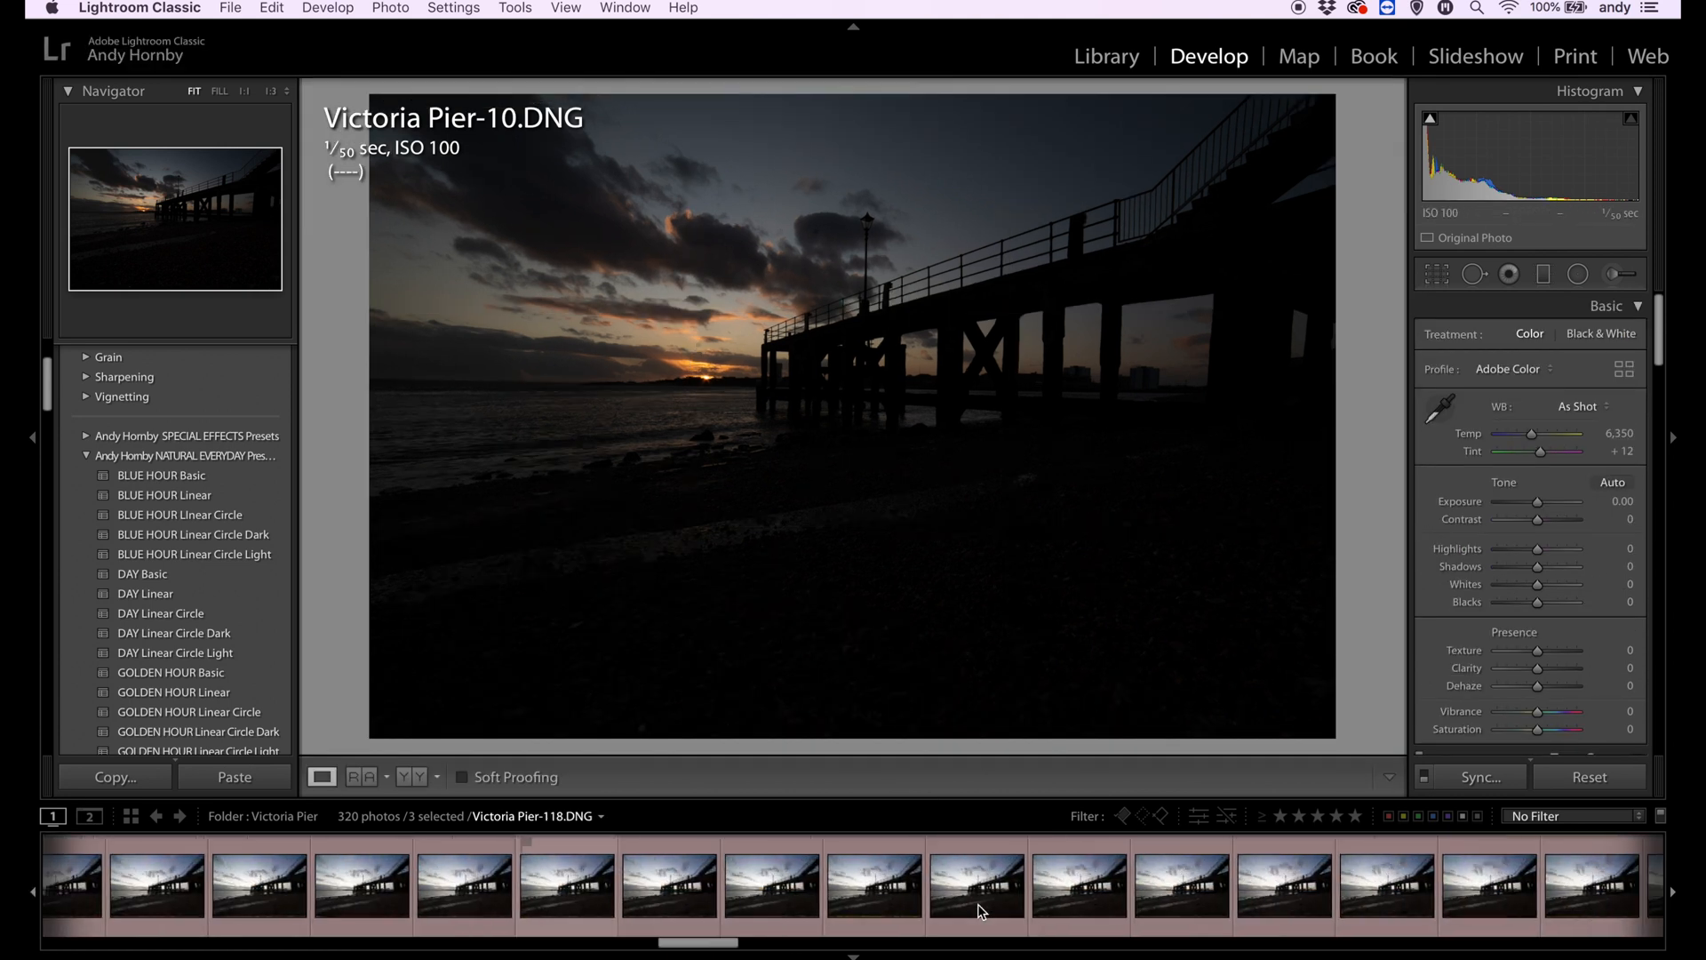
scroll(978, 909, left, 20)
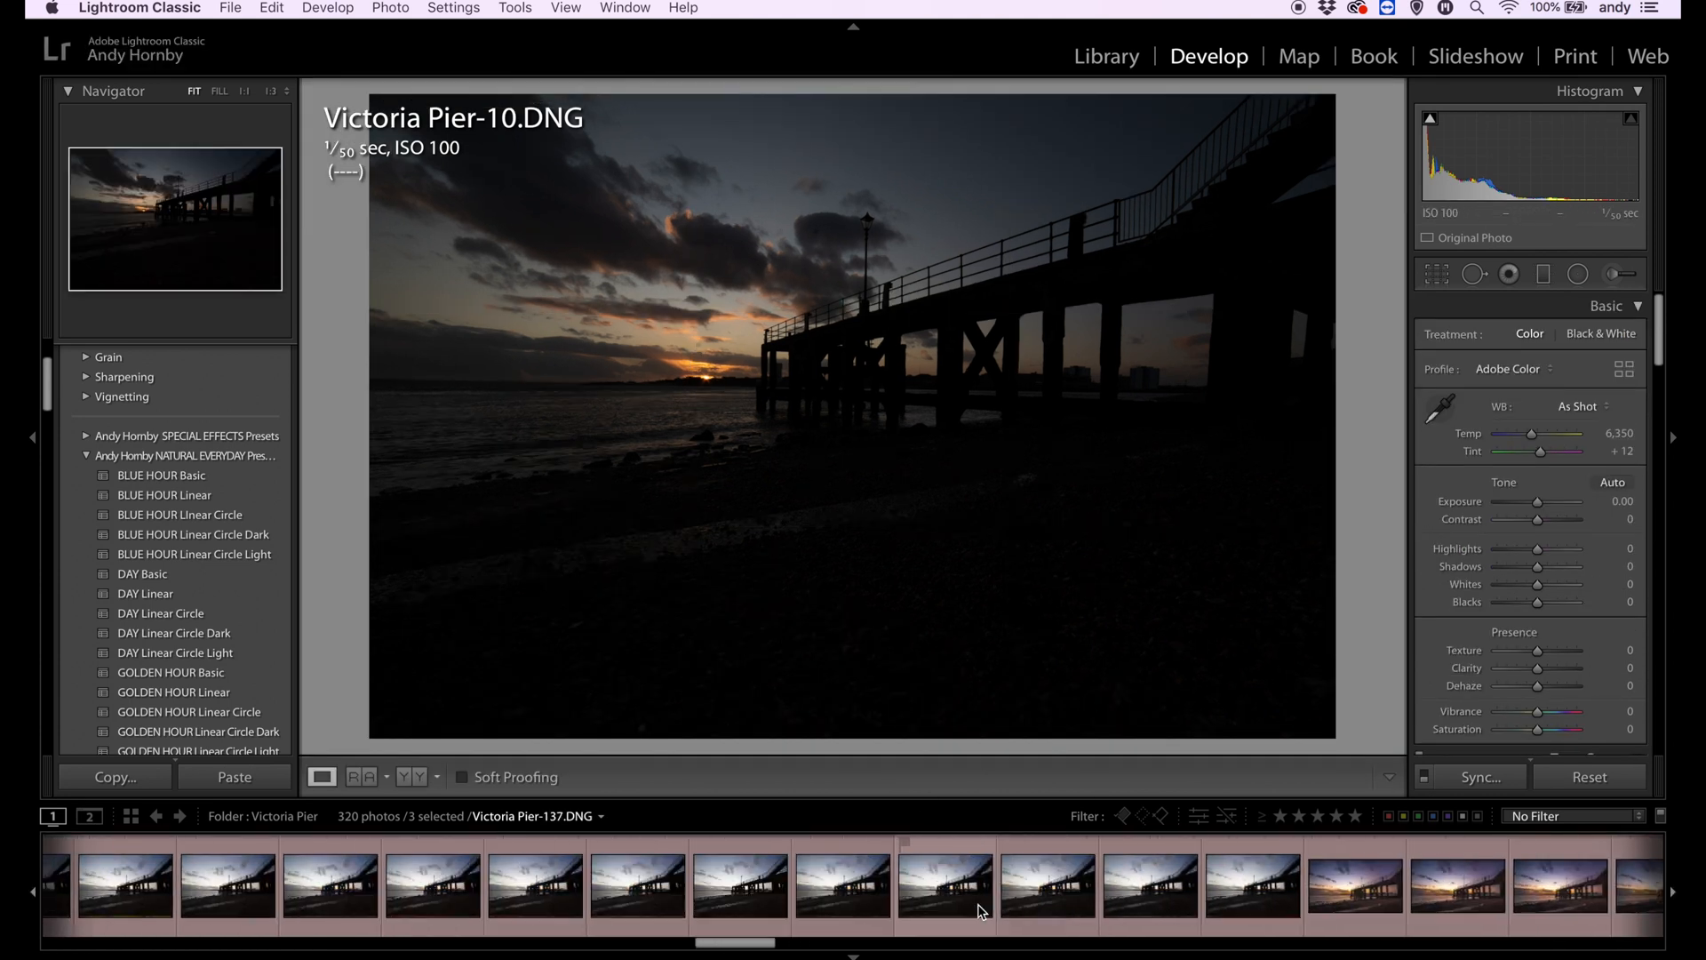
scroll(979, 911, left, 9)
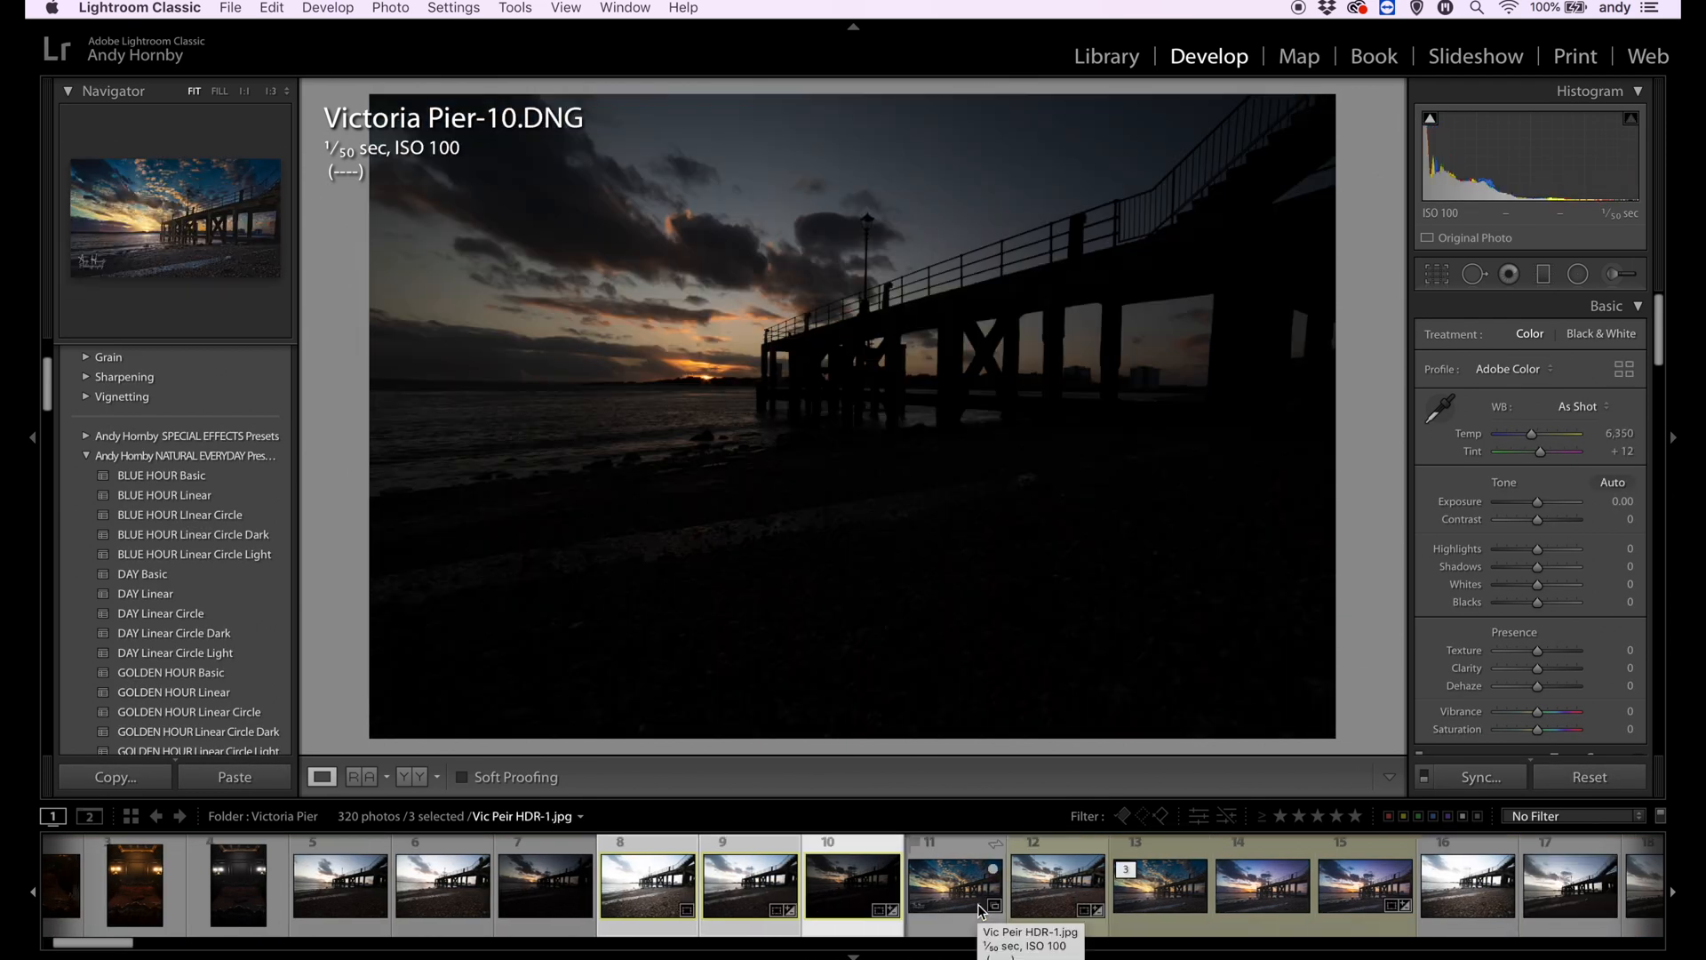
click(1044, 913)
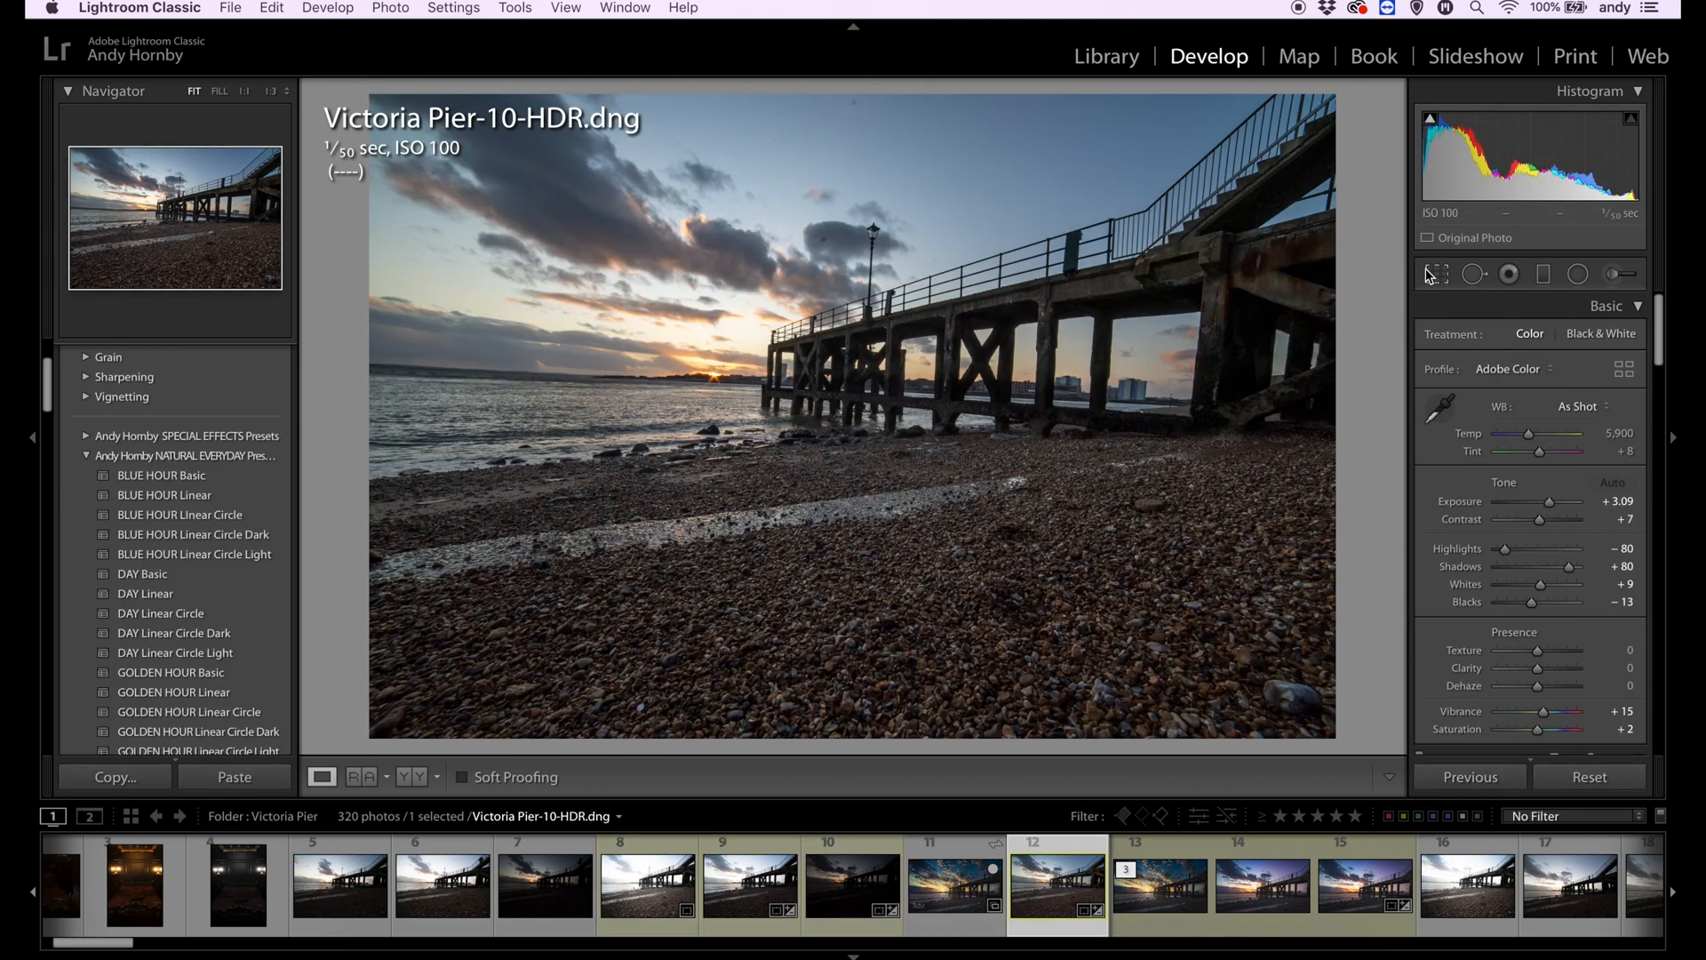
- Straighten the HDR photo along the sea horizon to an angle of about -3.46 and set the crop aspect to 16 x 9
click(1437, 274)
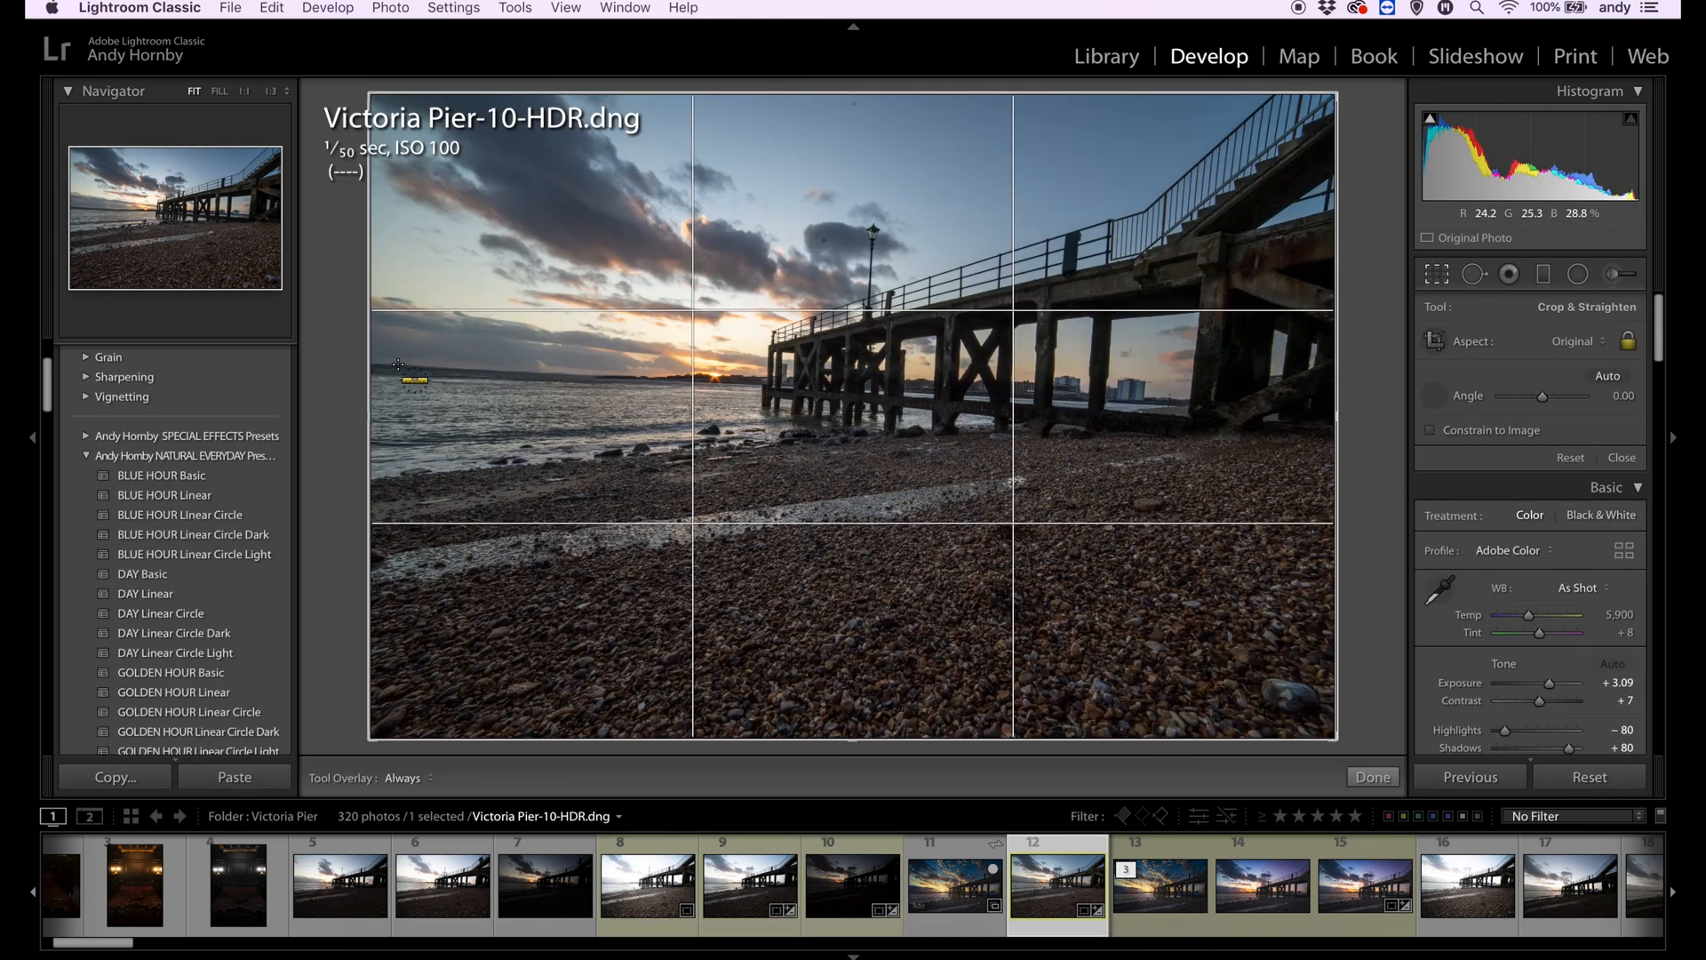
drag(667, 378, 669, 380)
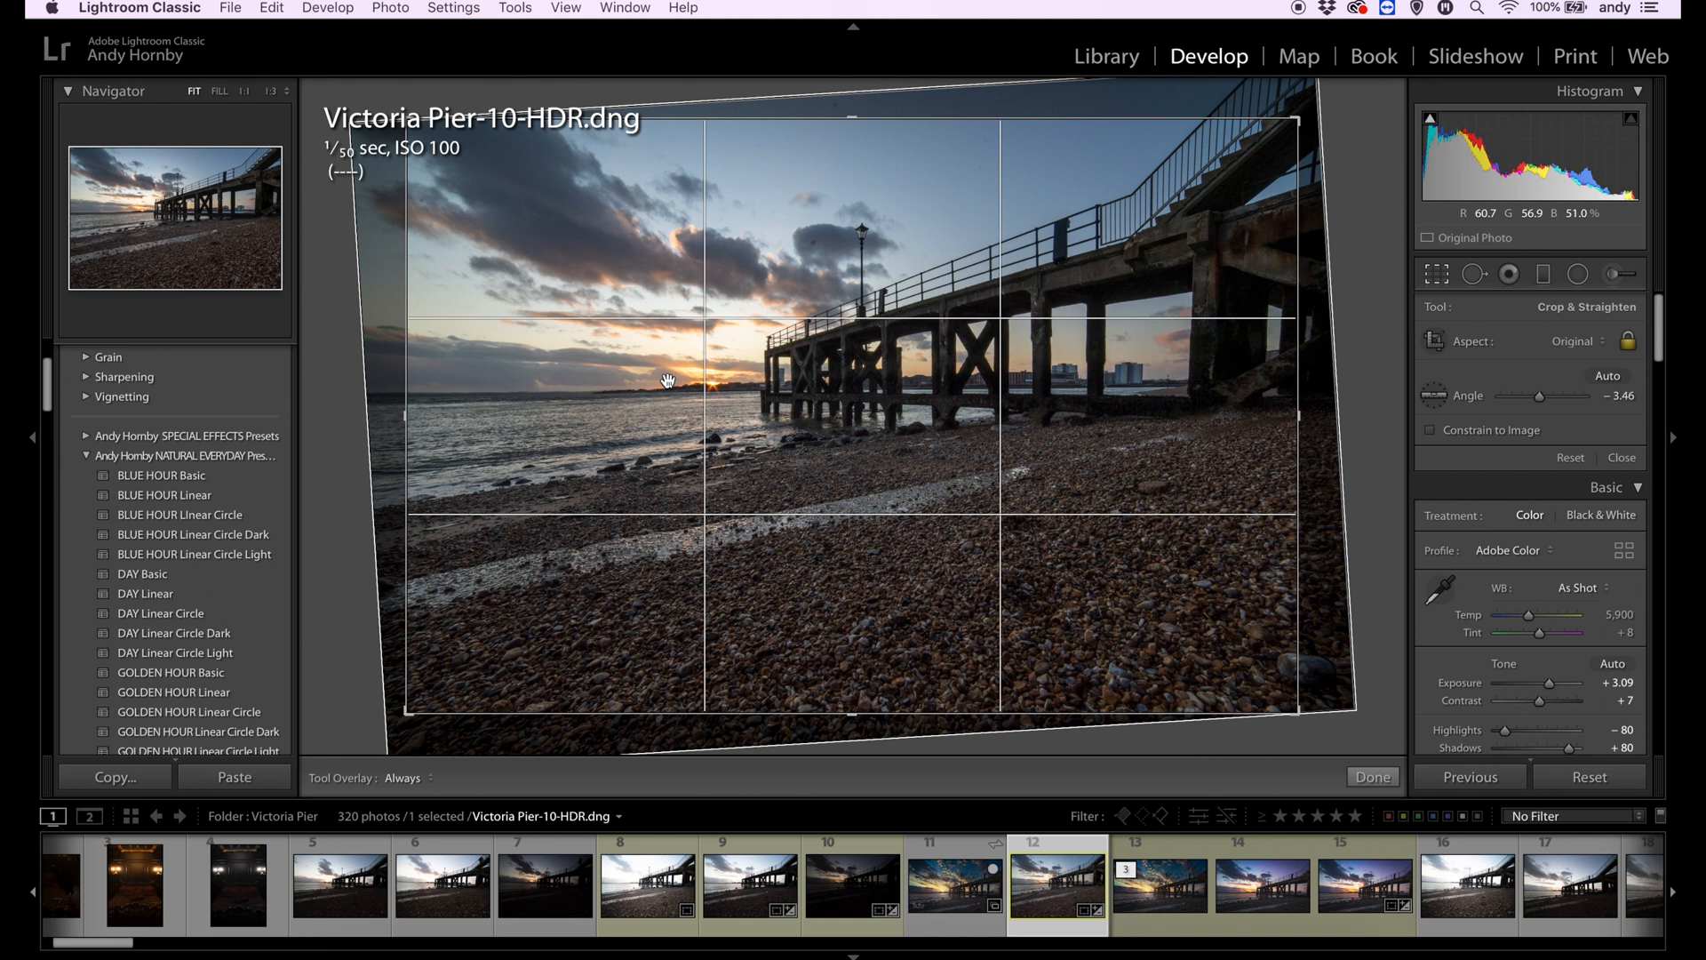
click(1604, 348)
click(1568, 472)
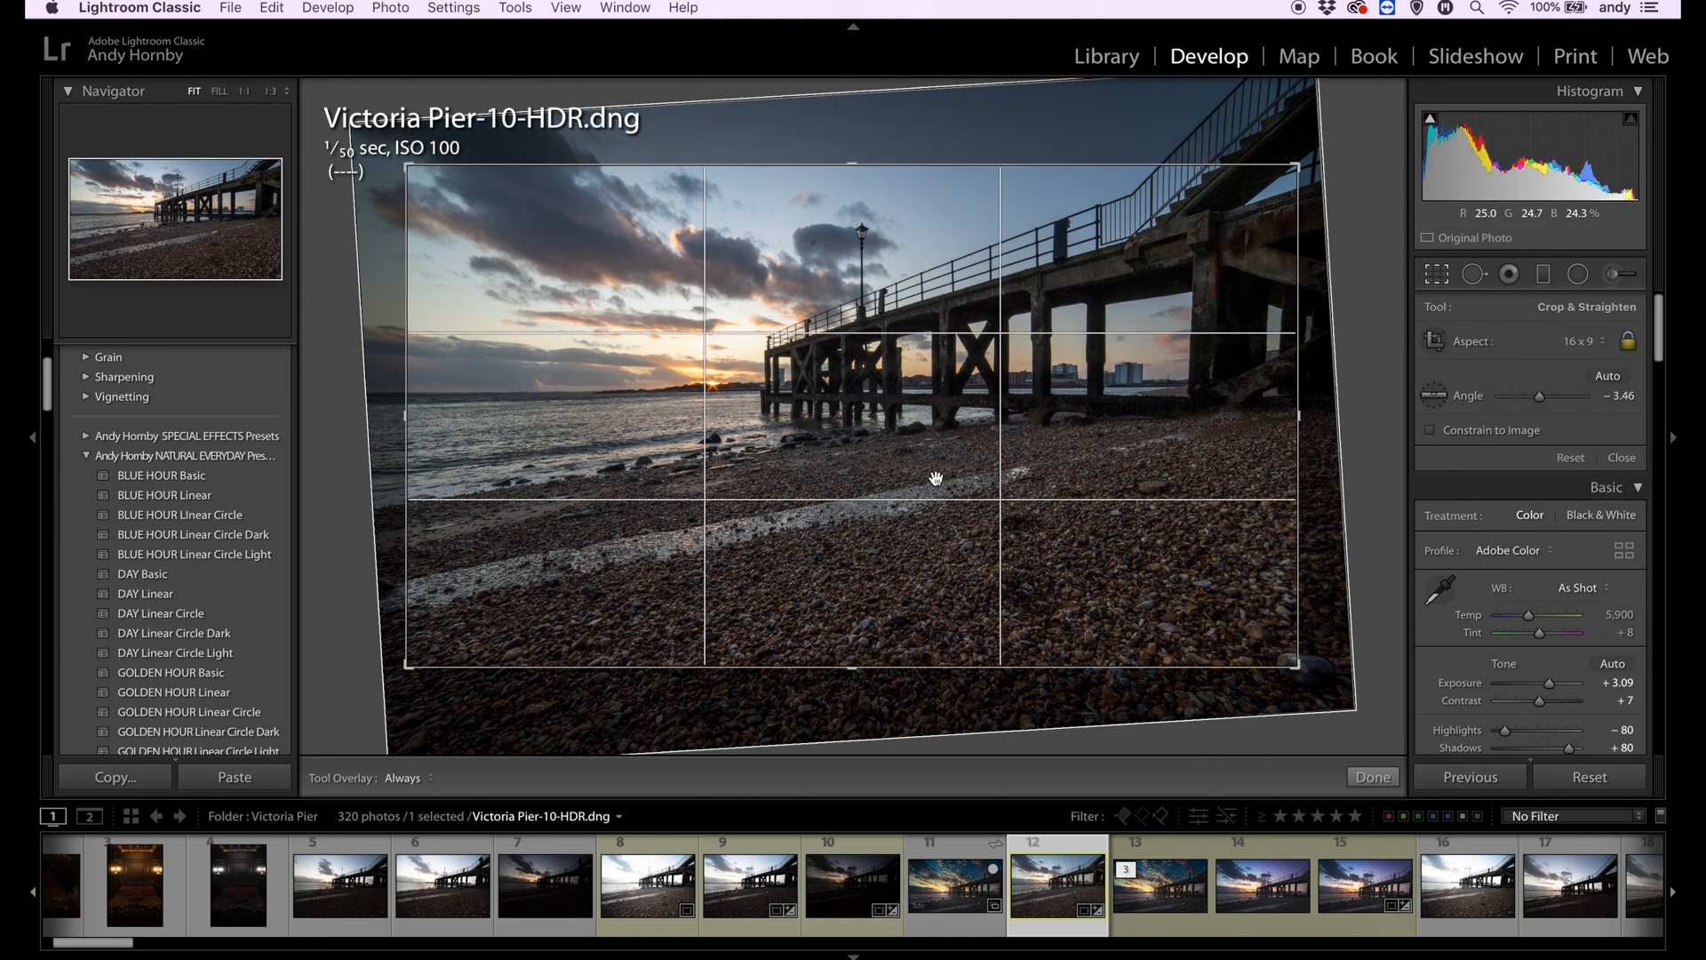
- Tighten the crop to trim the pebble foreground, then readjust the crop slightly and apply it
drag(854, 666, 887, 610)
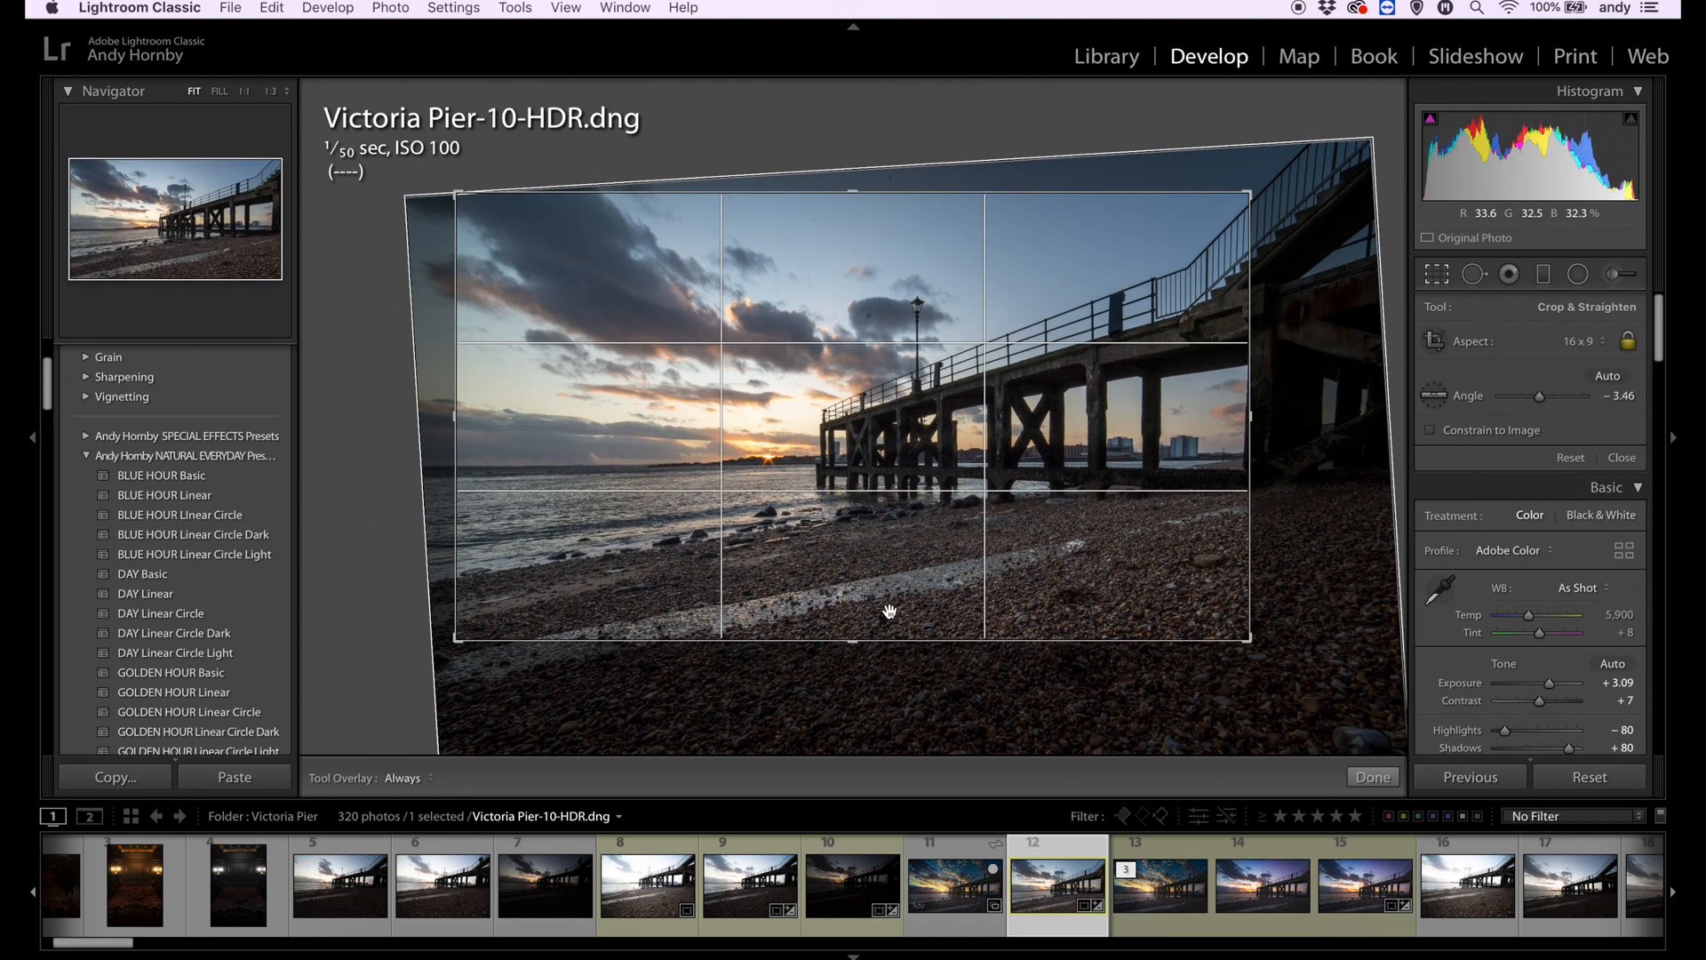
key(Return)
key(r)
drag(348, 490, 345, 489)
key(Return)
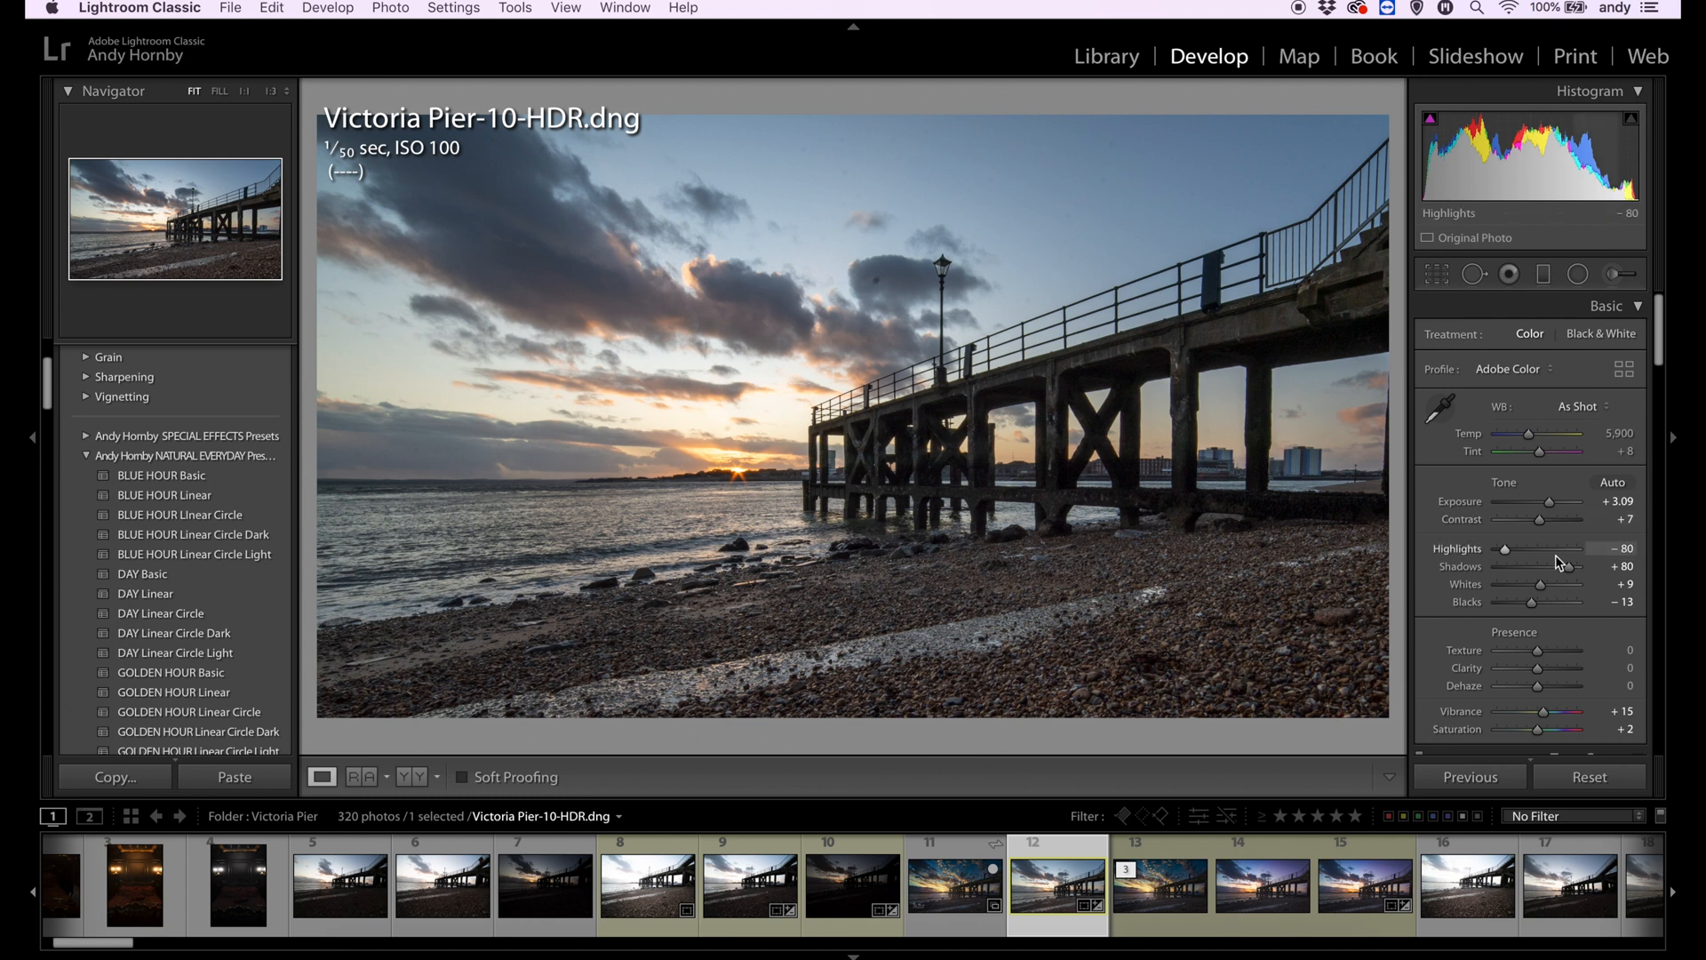
- Set highlights to -98, clarity to -10 and vibrance to +24
drag(1505, 549, 1547, 604)
scroll(1528, 560, down, 3)
scroll(1547, 602, down, 3)
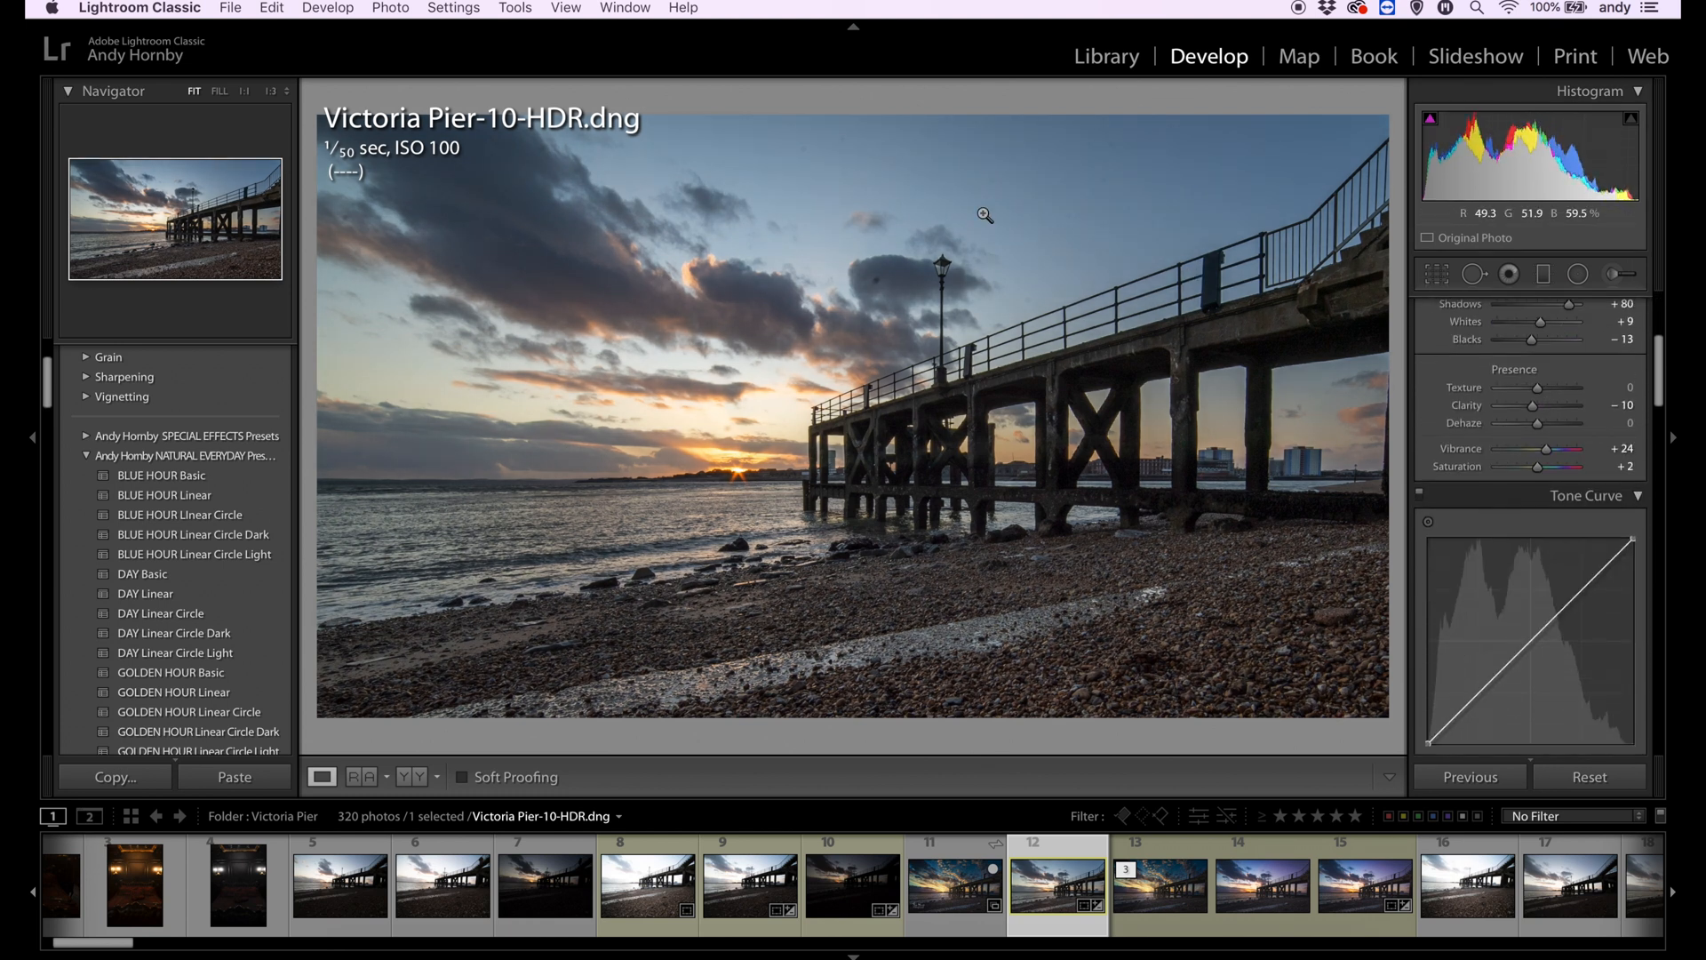
- Heal five dust spots in the sky and clouds around the lamppost with spot removal
click(768, 152)
key(q)
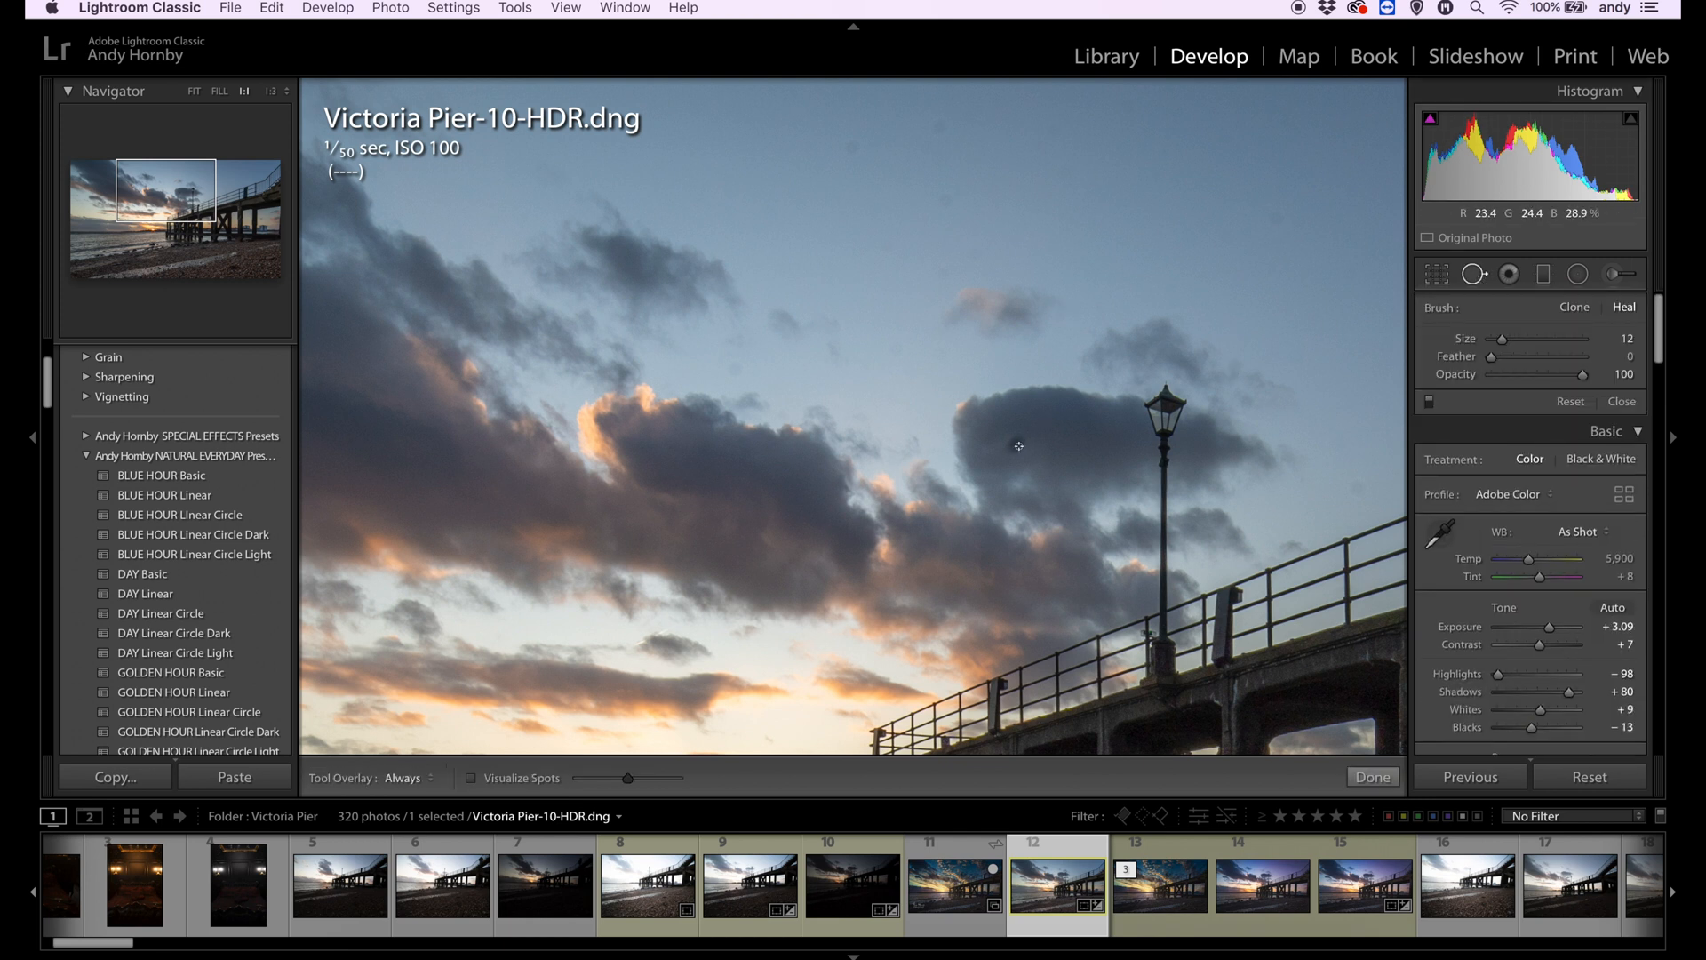
click(1013, 441)
click(851, 140)
click(945, 206)
click(940, 117)
click(1280, 213)
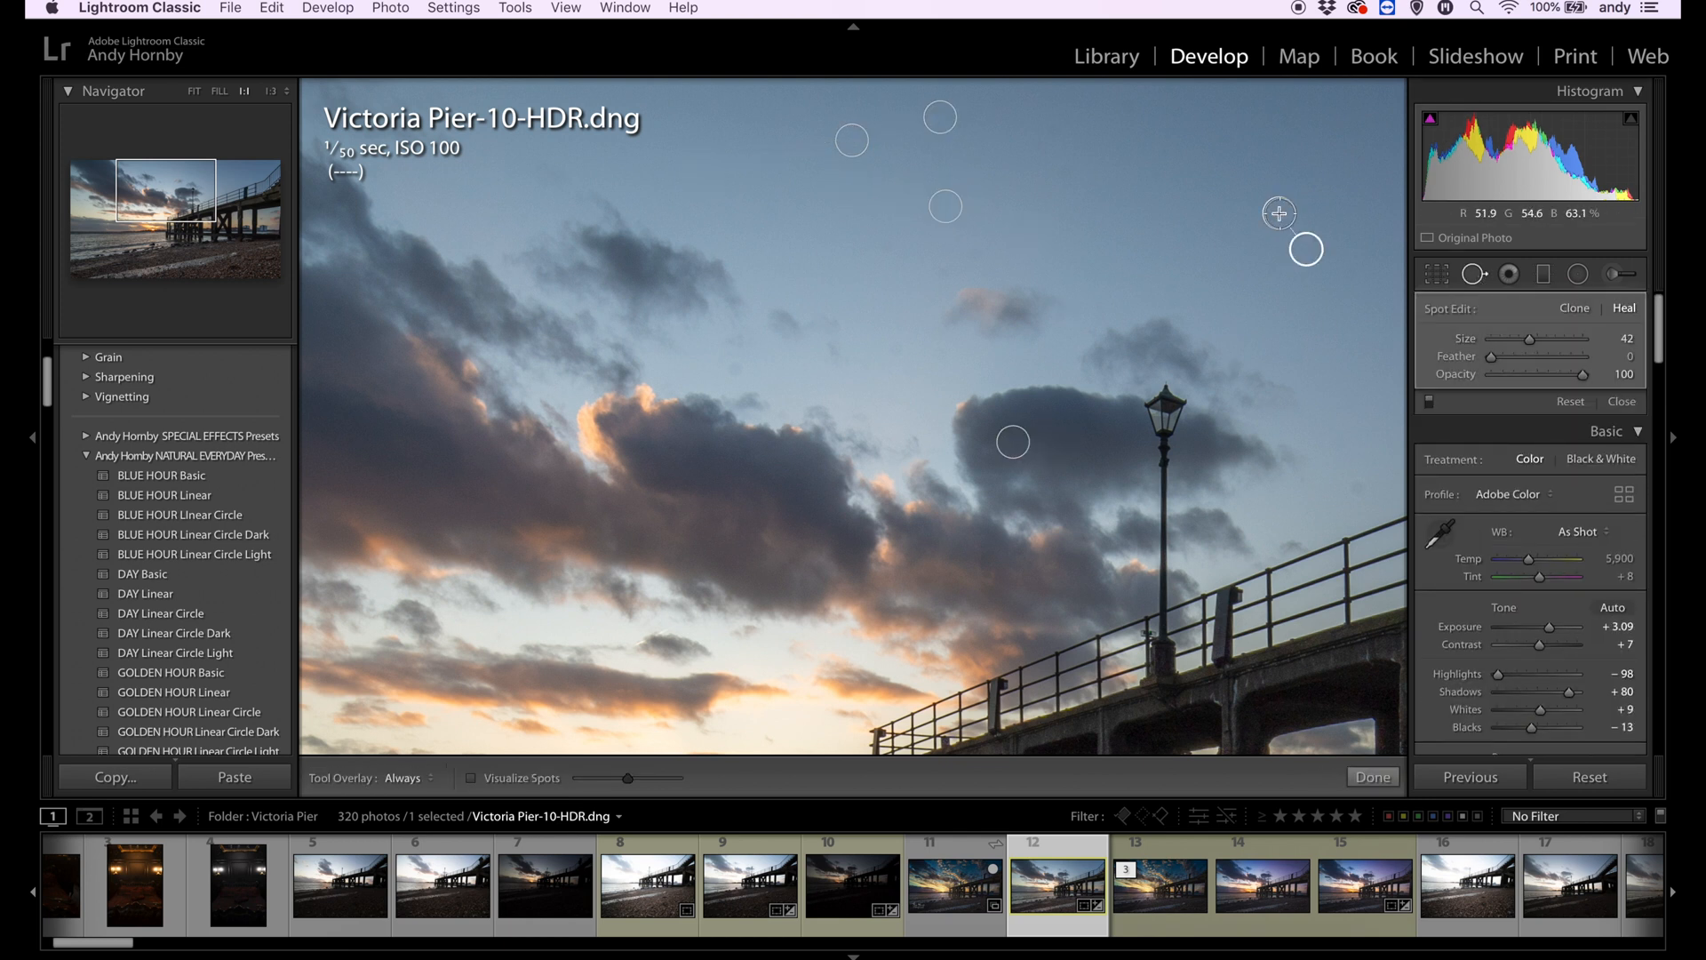
- Heal the dust spots in the open sky above the pier railing
drag(1386, 321, 909, 352)
click(971, 329)
click(1052, 247)
click(1071, 166)
click(1255, 269)
- Heal the dust spot at the upper edge of the sky over the large dark cloud and finish spot removal
drag(240, 189, 119, 179)
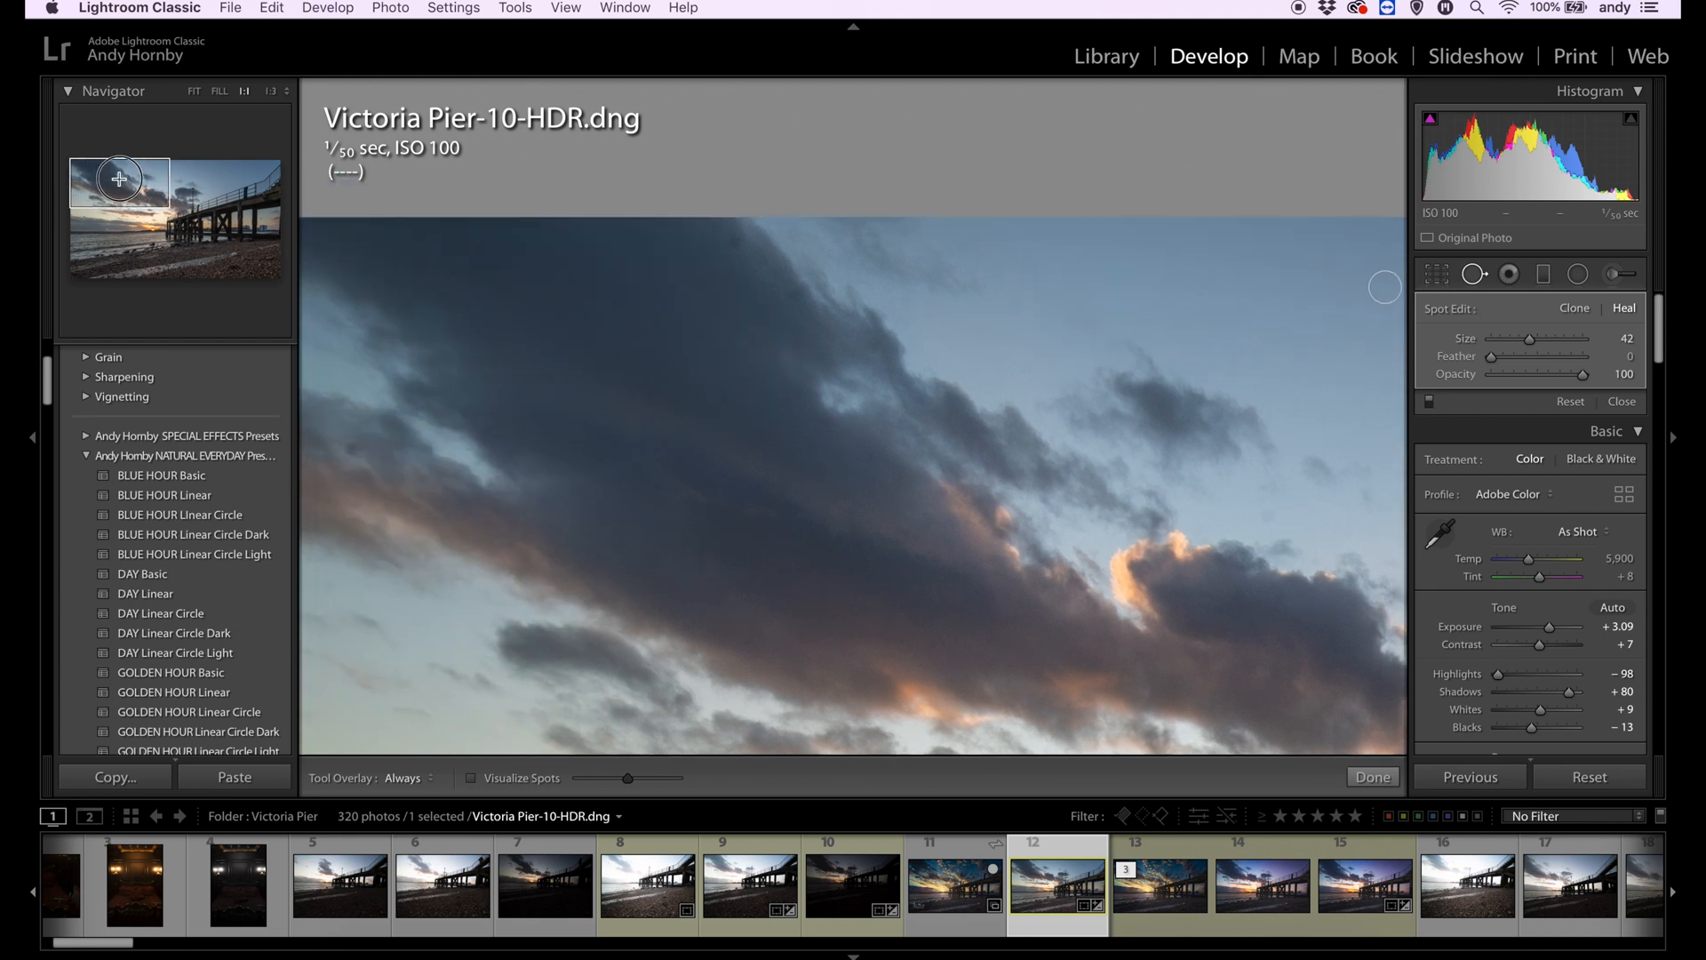
click(754, 218)
click(113, 191)
key(z)
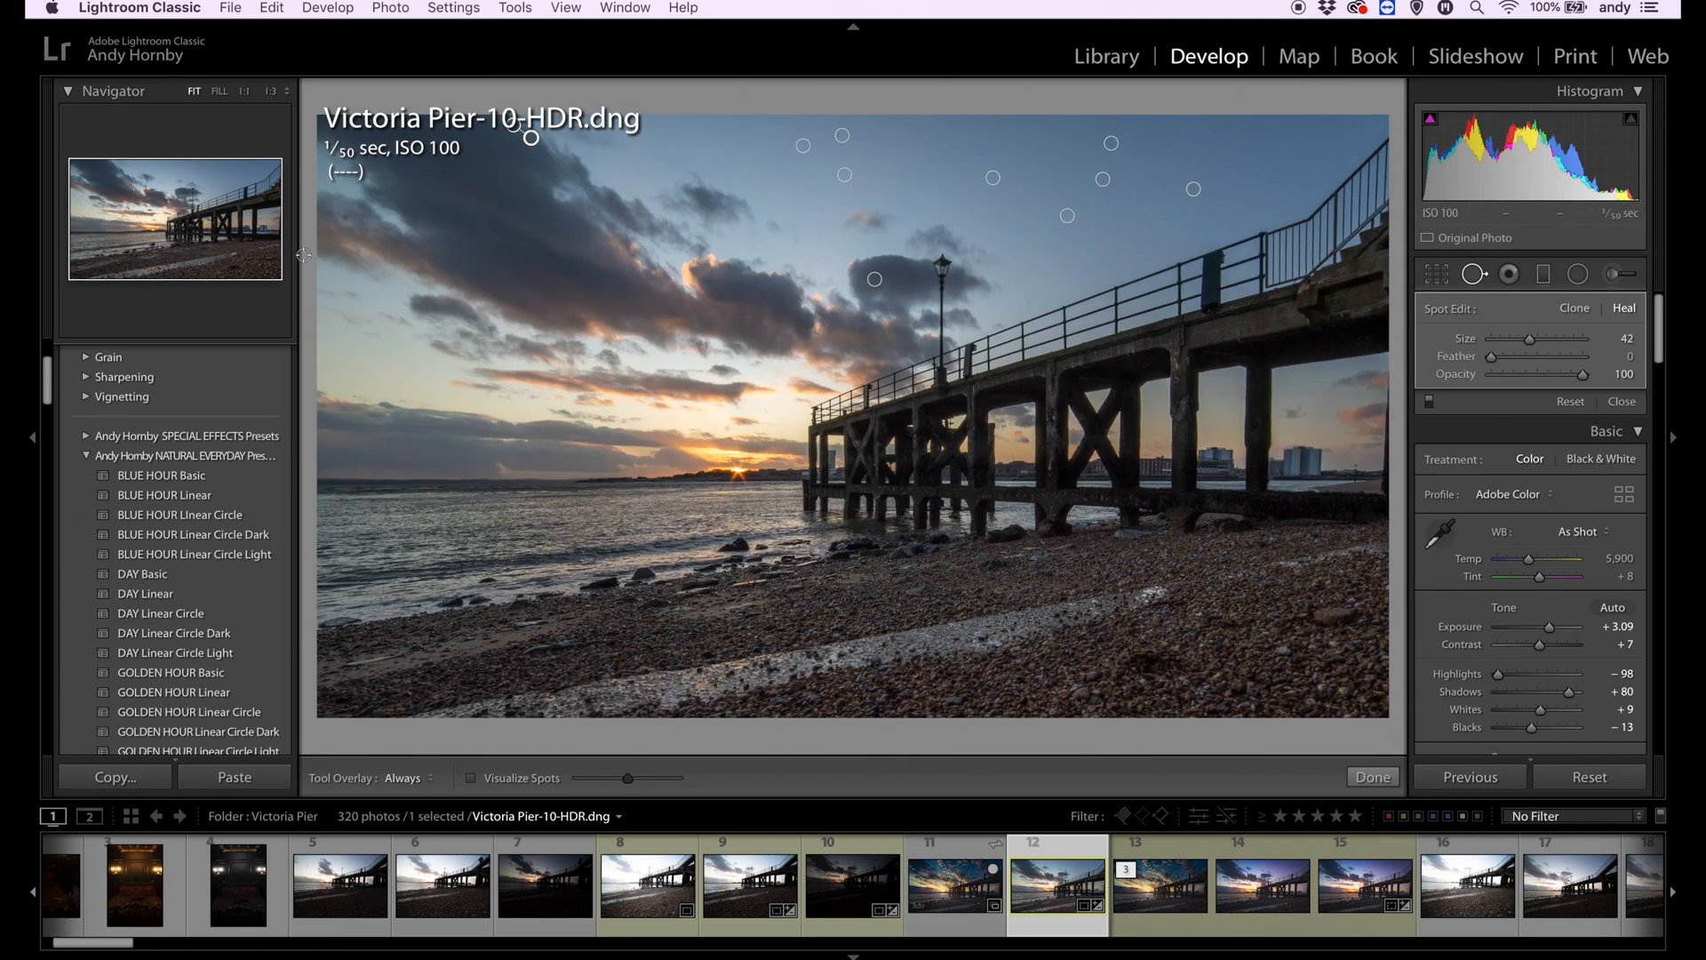
click(1373, 777)
- Set dehaze to +21
scroll(1537, 569, down, 3)
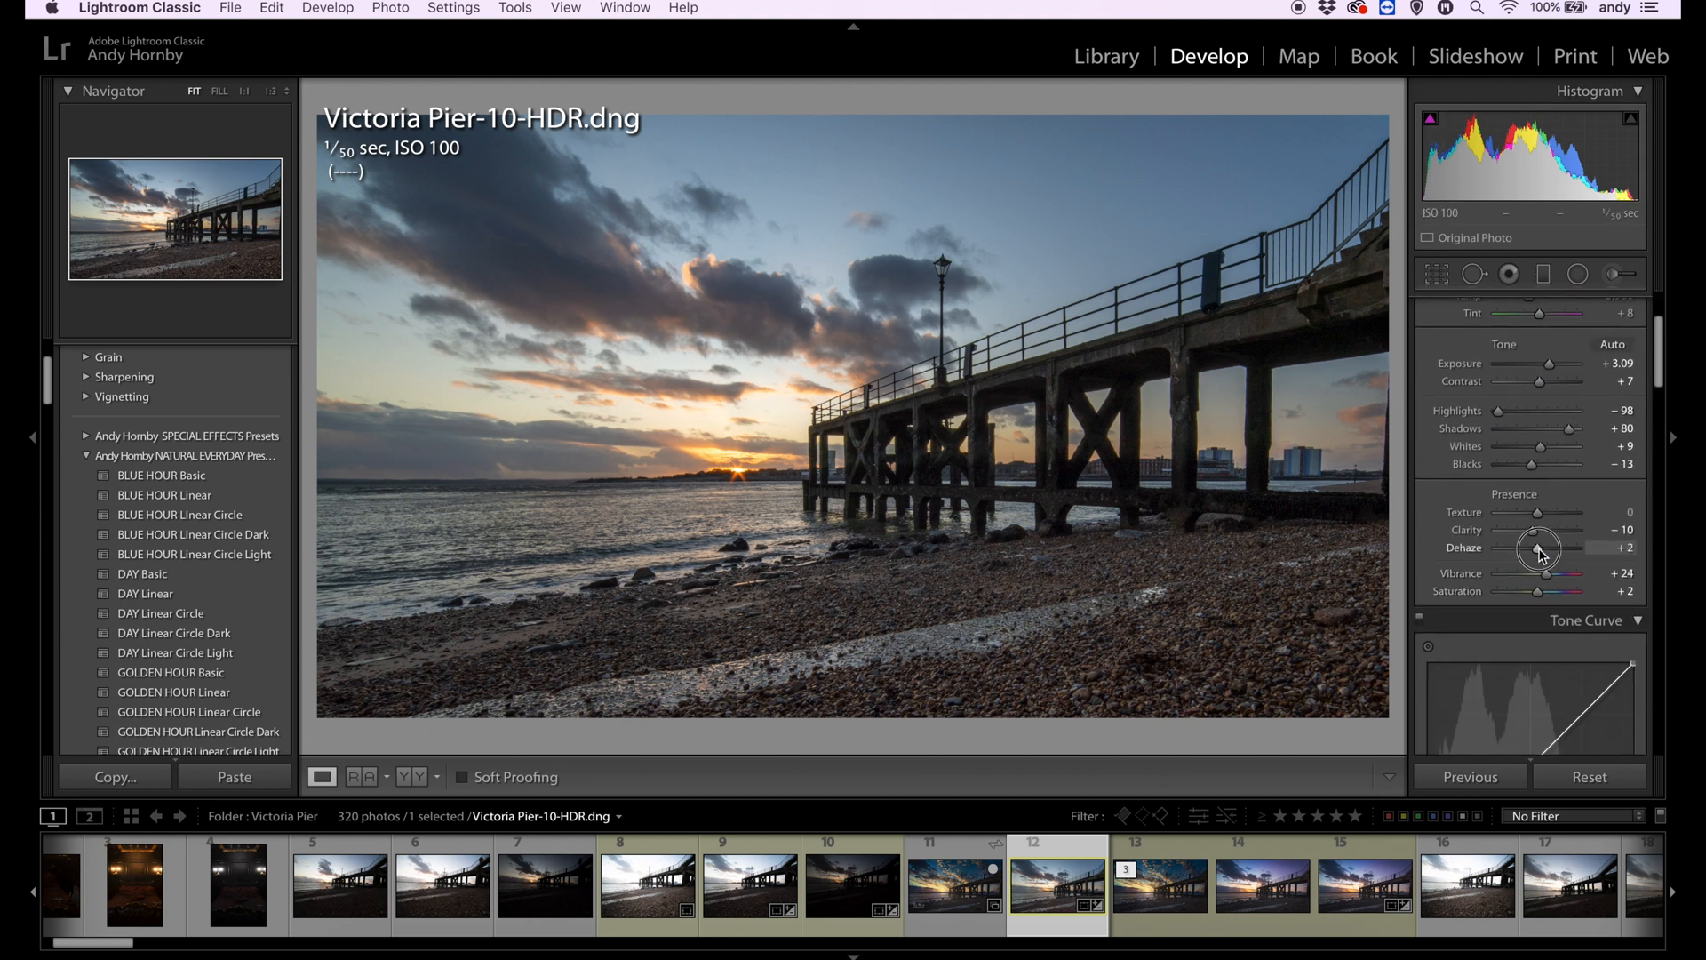
drag(1540, 551, 1548, 551)
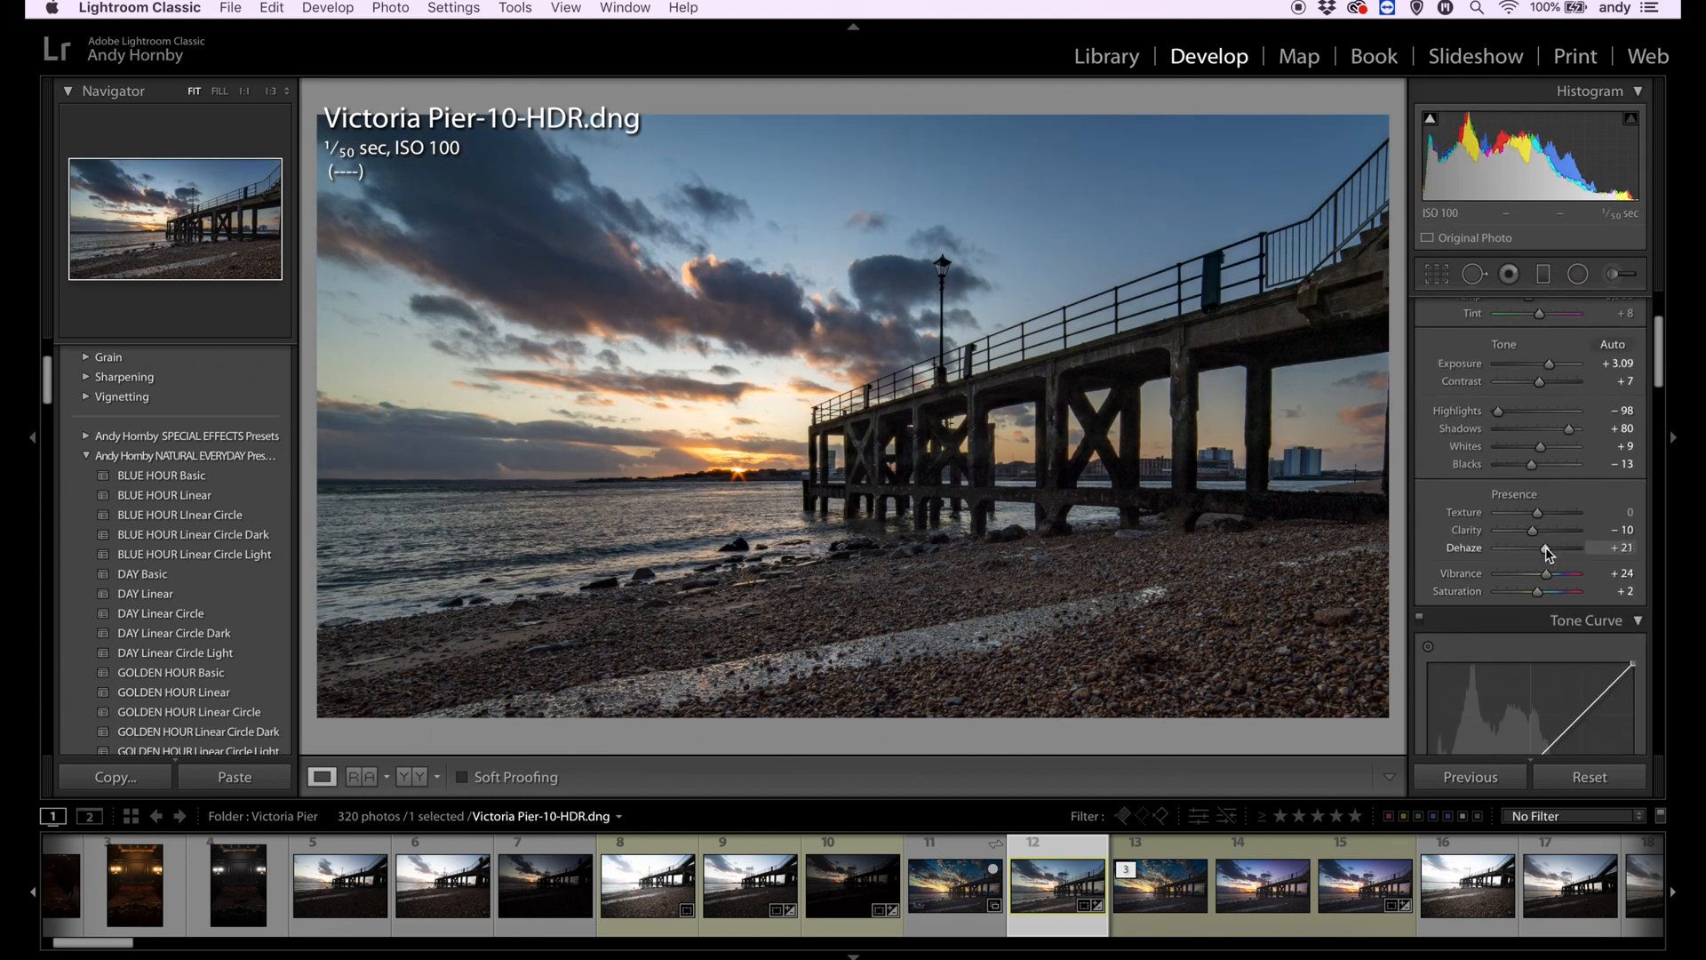
- Shape the RGB point curve into a slight S by lowering the shadow point and raising the highlight point
scroll(1547, 551, down, 5)
drag(1465, 485, 1465, 491)
drag(1570, 386, 1569, 381)
scroll(1546, 534, down, 10)
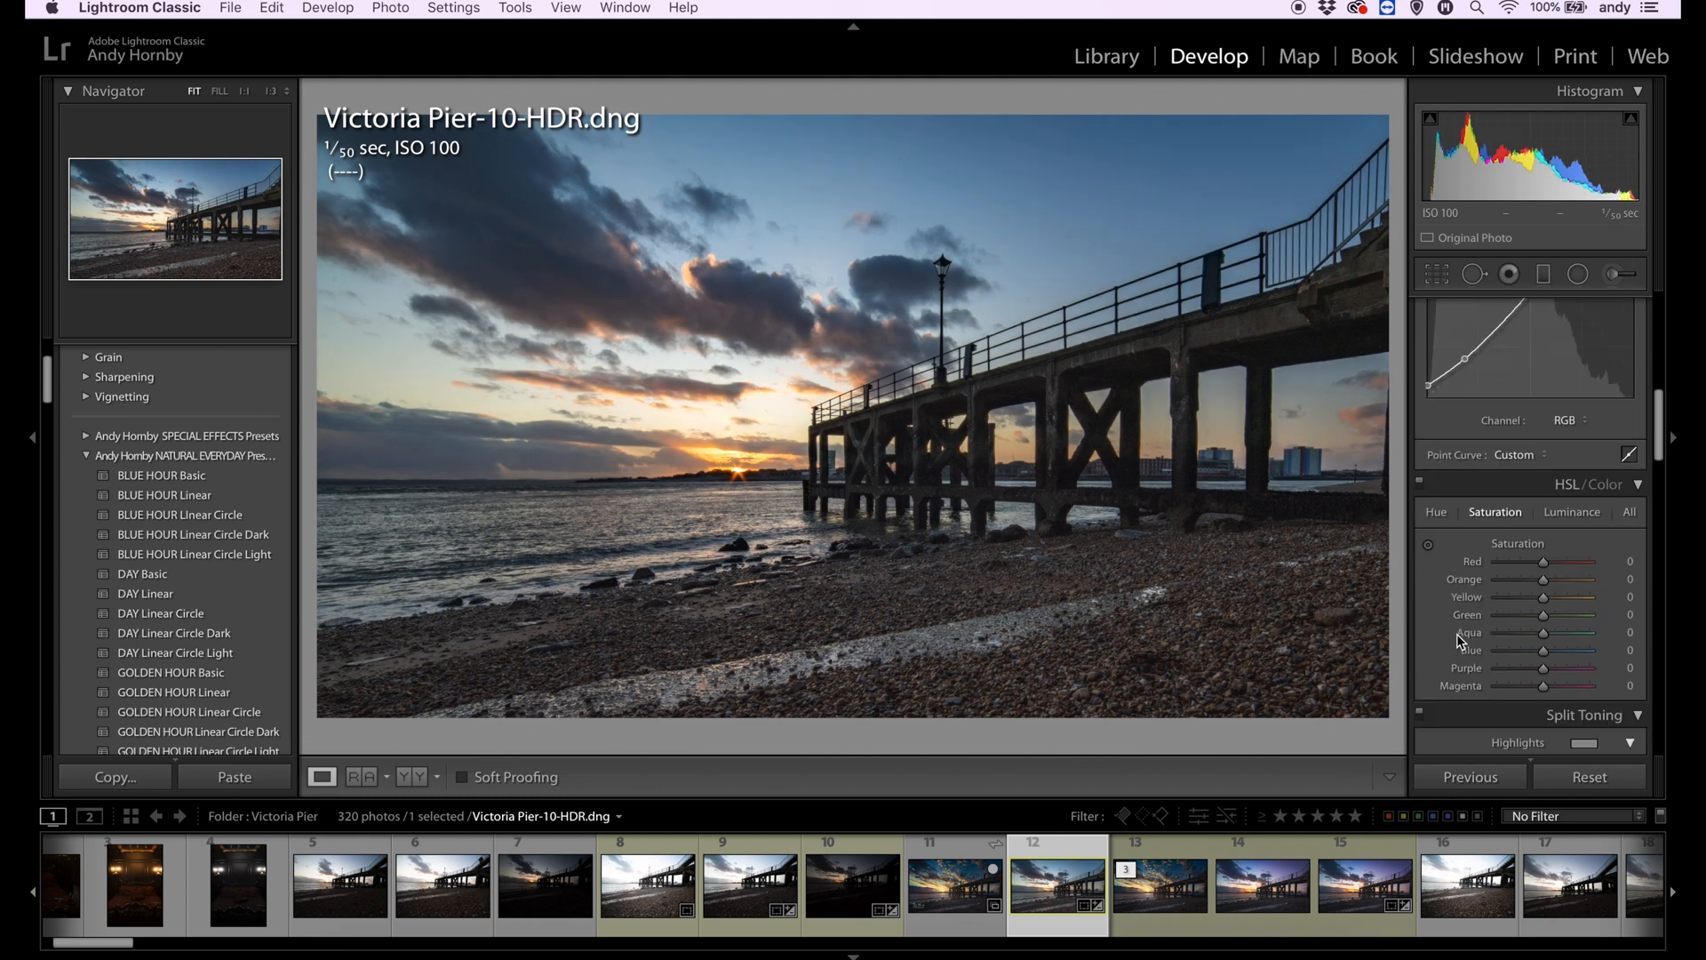
- Tint the split toning highlights warm yellow with hue 44 and saturation 32
click(1586, 399)
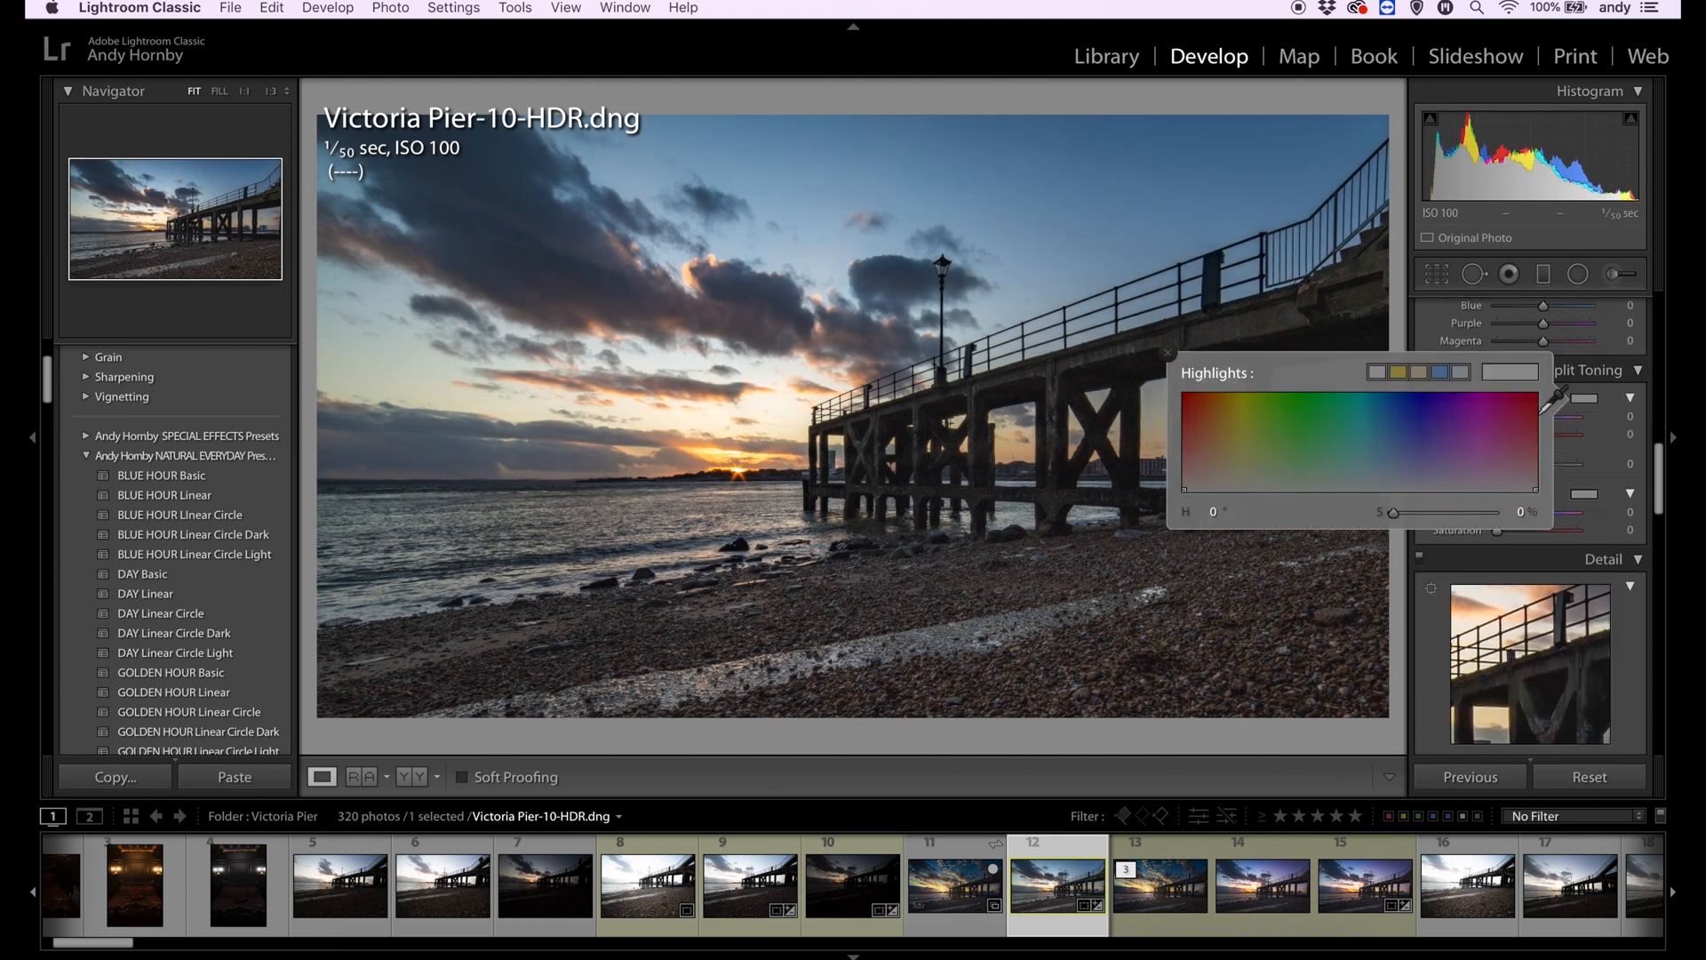
click(1227, 460)
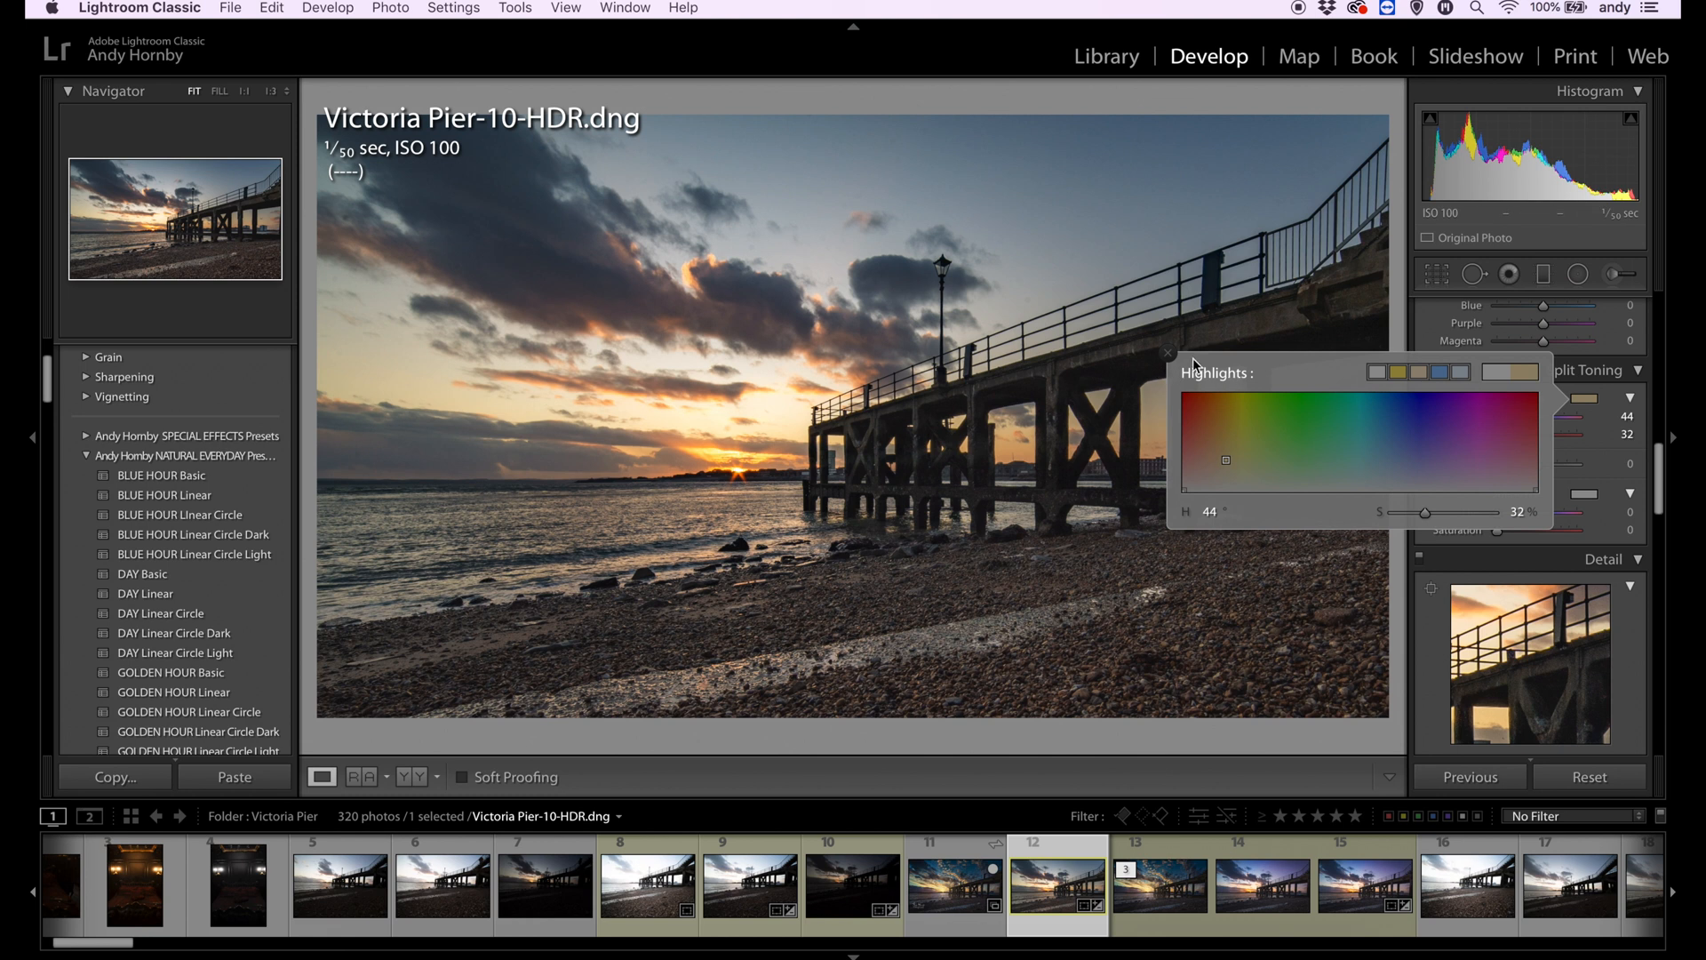
click(1168, 354)
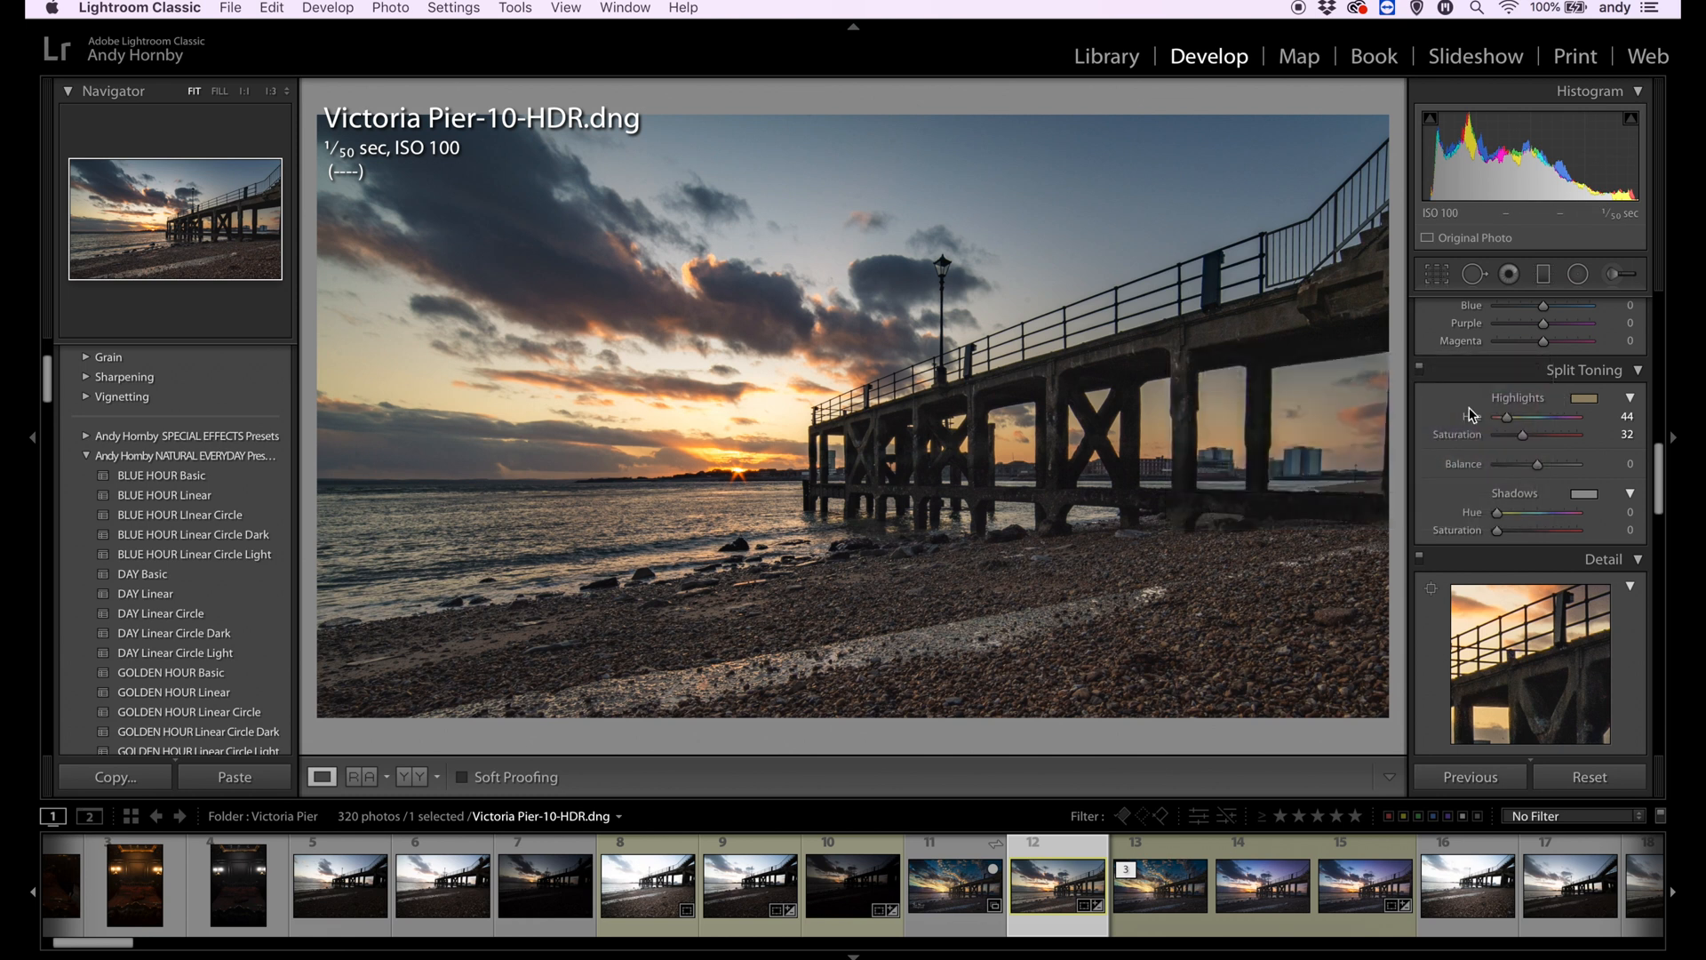
- Tint the split toning shadows teal with hue 191 and saturation 17, and shift the balance toward the highlights
click(1583, 495)
mouse_move(1376, 554)
mouse_down()
mouse_move(1415, 555)
mouse_move(1370, 569)
mouse_up()
click(1606, 454)
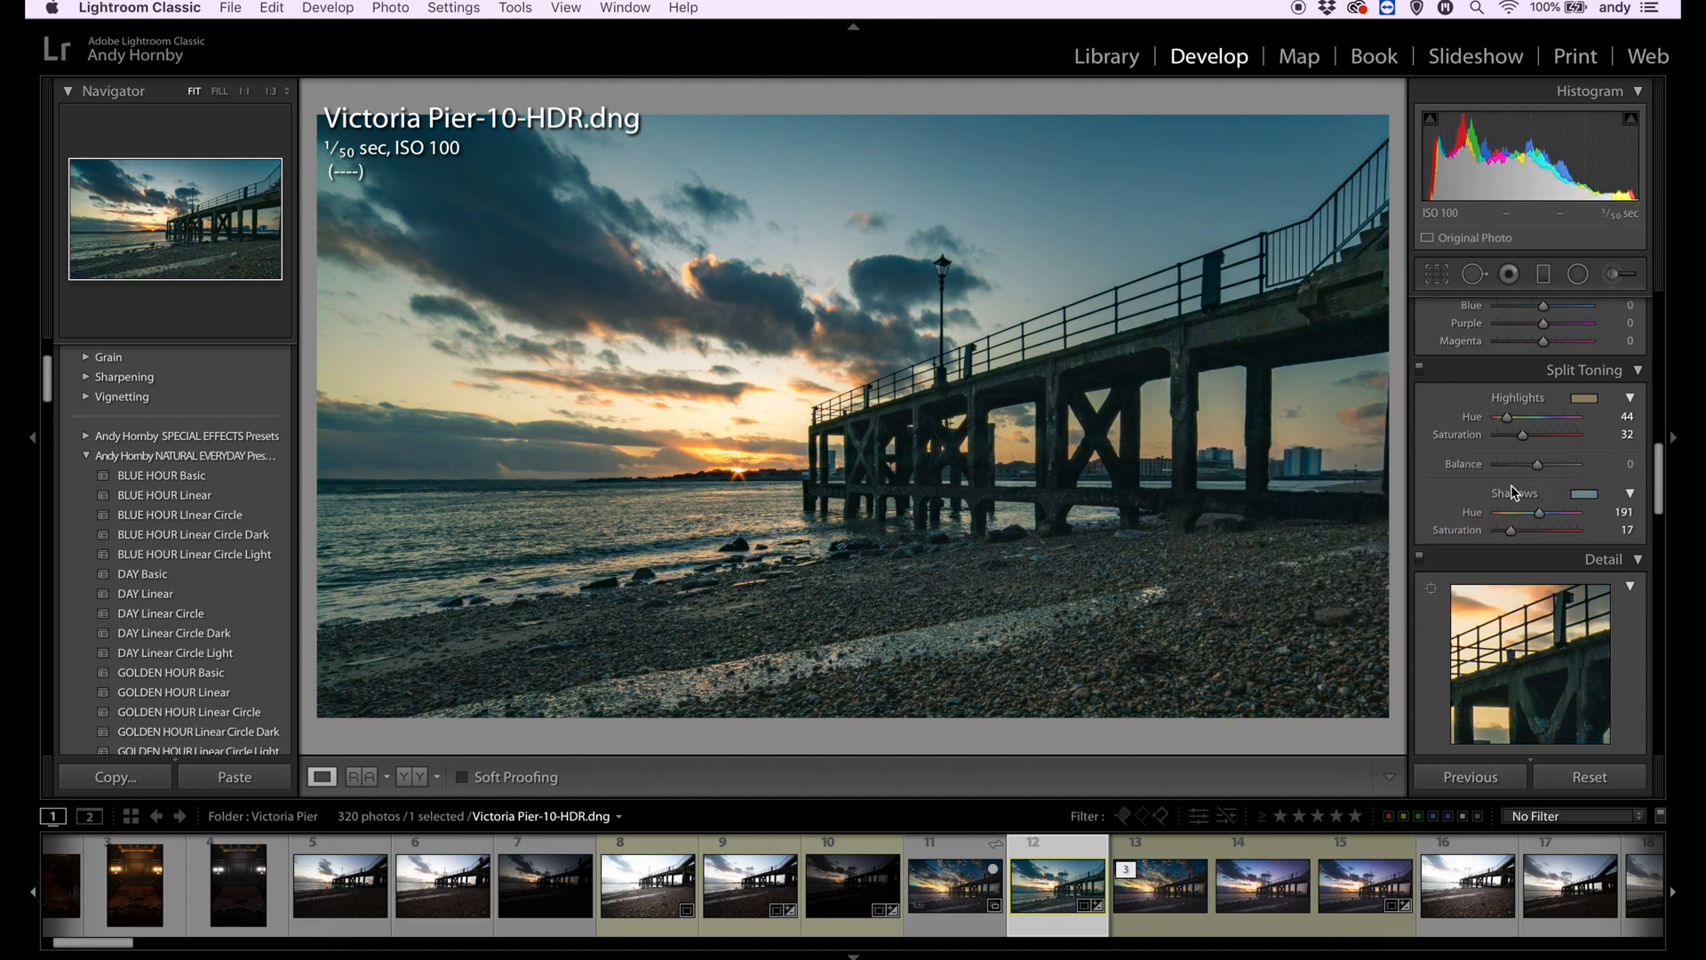
drag(1540, 468, 1500, 453)
- Check the detail around the lamppost at 1:1, and set the white balance to temp 7,080 and tint +27
scroll(1547, 462, down, 5)
scroll(1506, 545, down, 3)
click(982, 171)
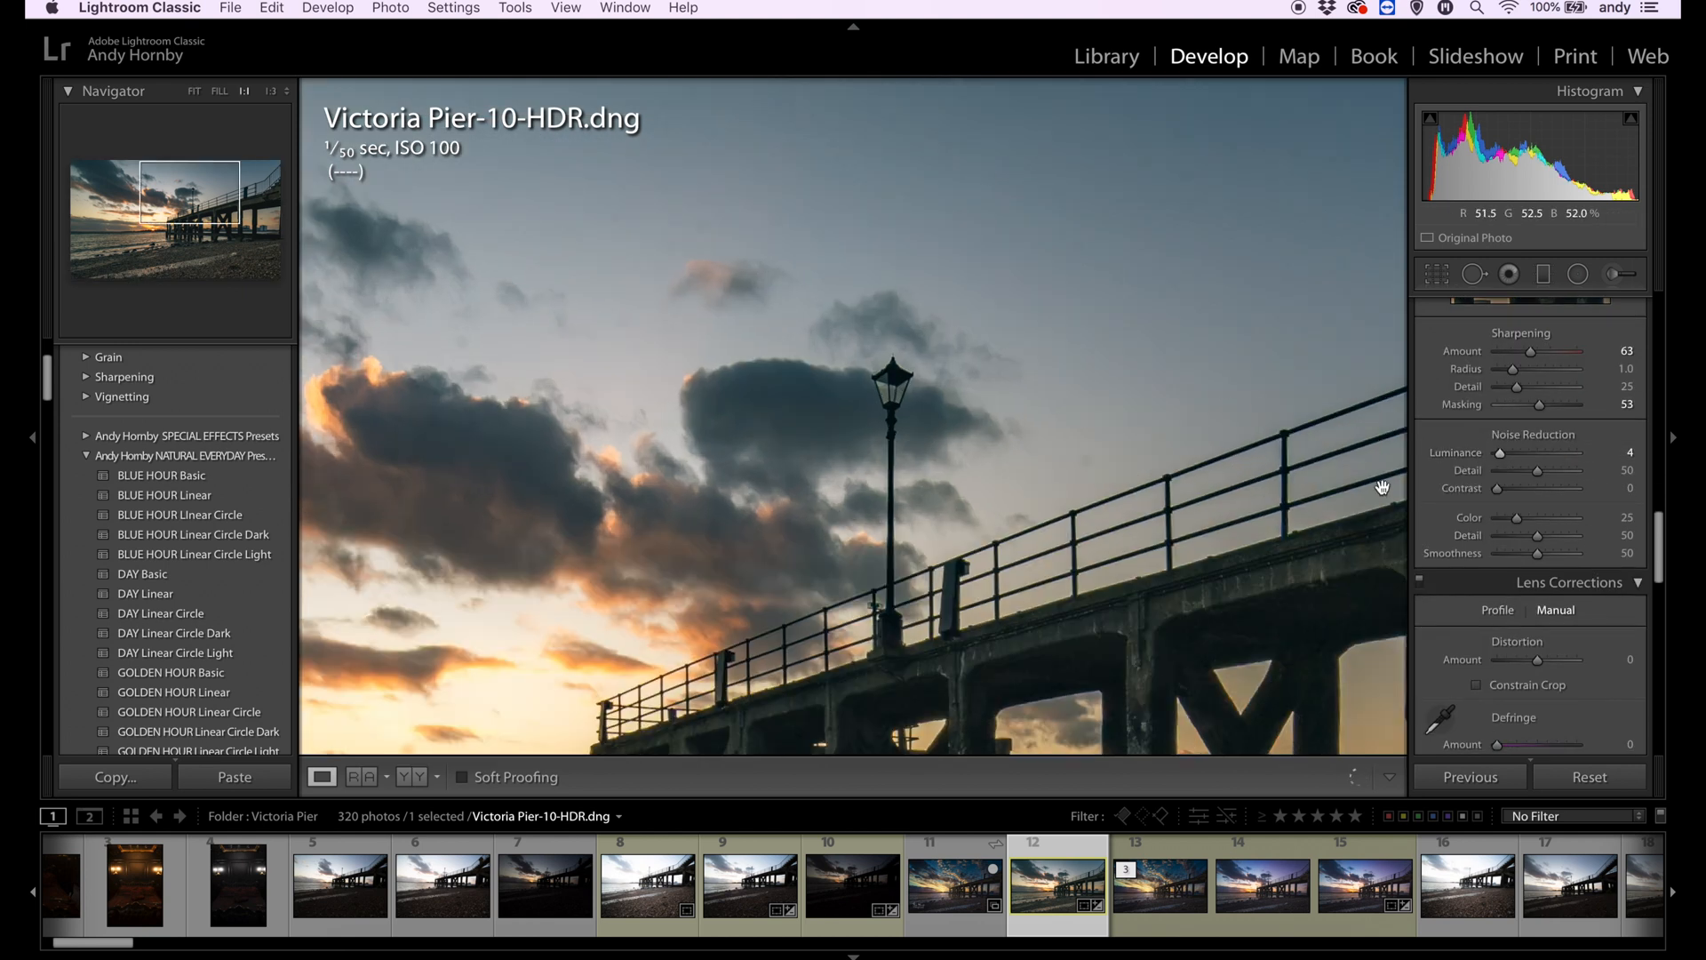
click(926, 161)
scroll(1511, 489, down, 10)
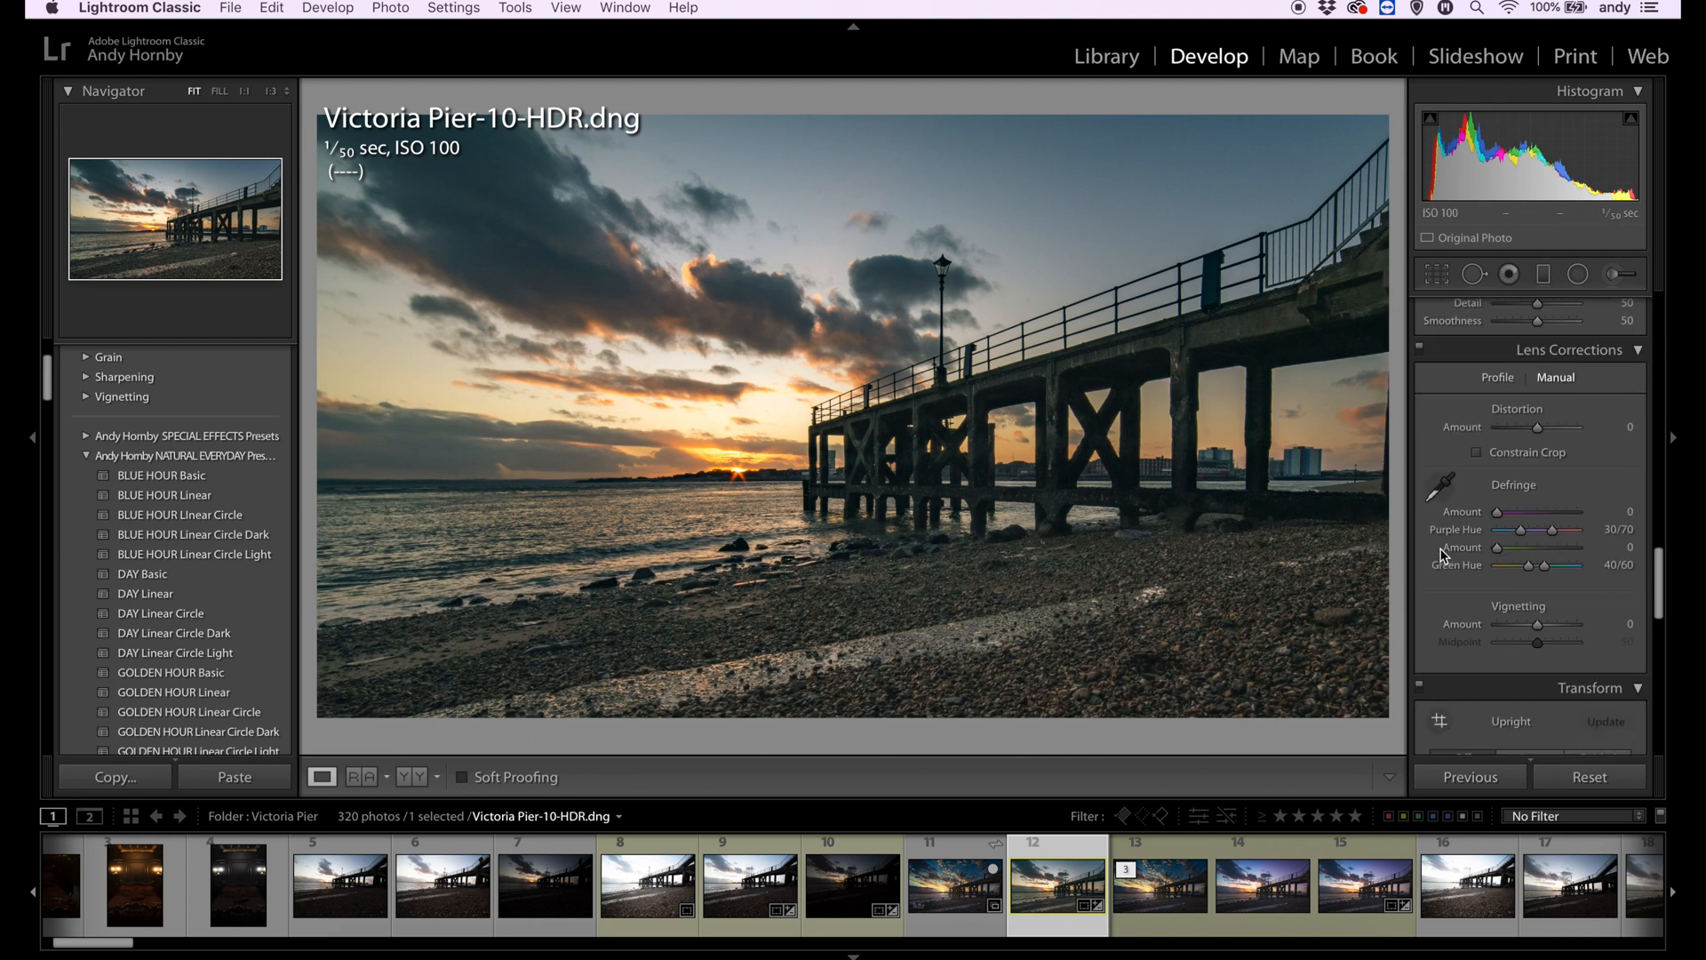
mouse_move(1538, 431)
mouse_down()
mouse_move(1568, 484)
mouse_move(1539, 455)
mouse_move(1482, 457)
mouse_move(1531, 439)
mouse_move(1545, 457)
mouse_move(1538, 441)
mouse_up()
scroll(1479, 423, up, 15)
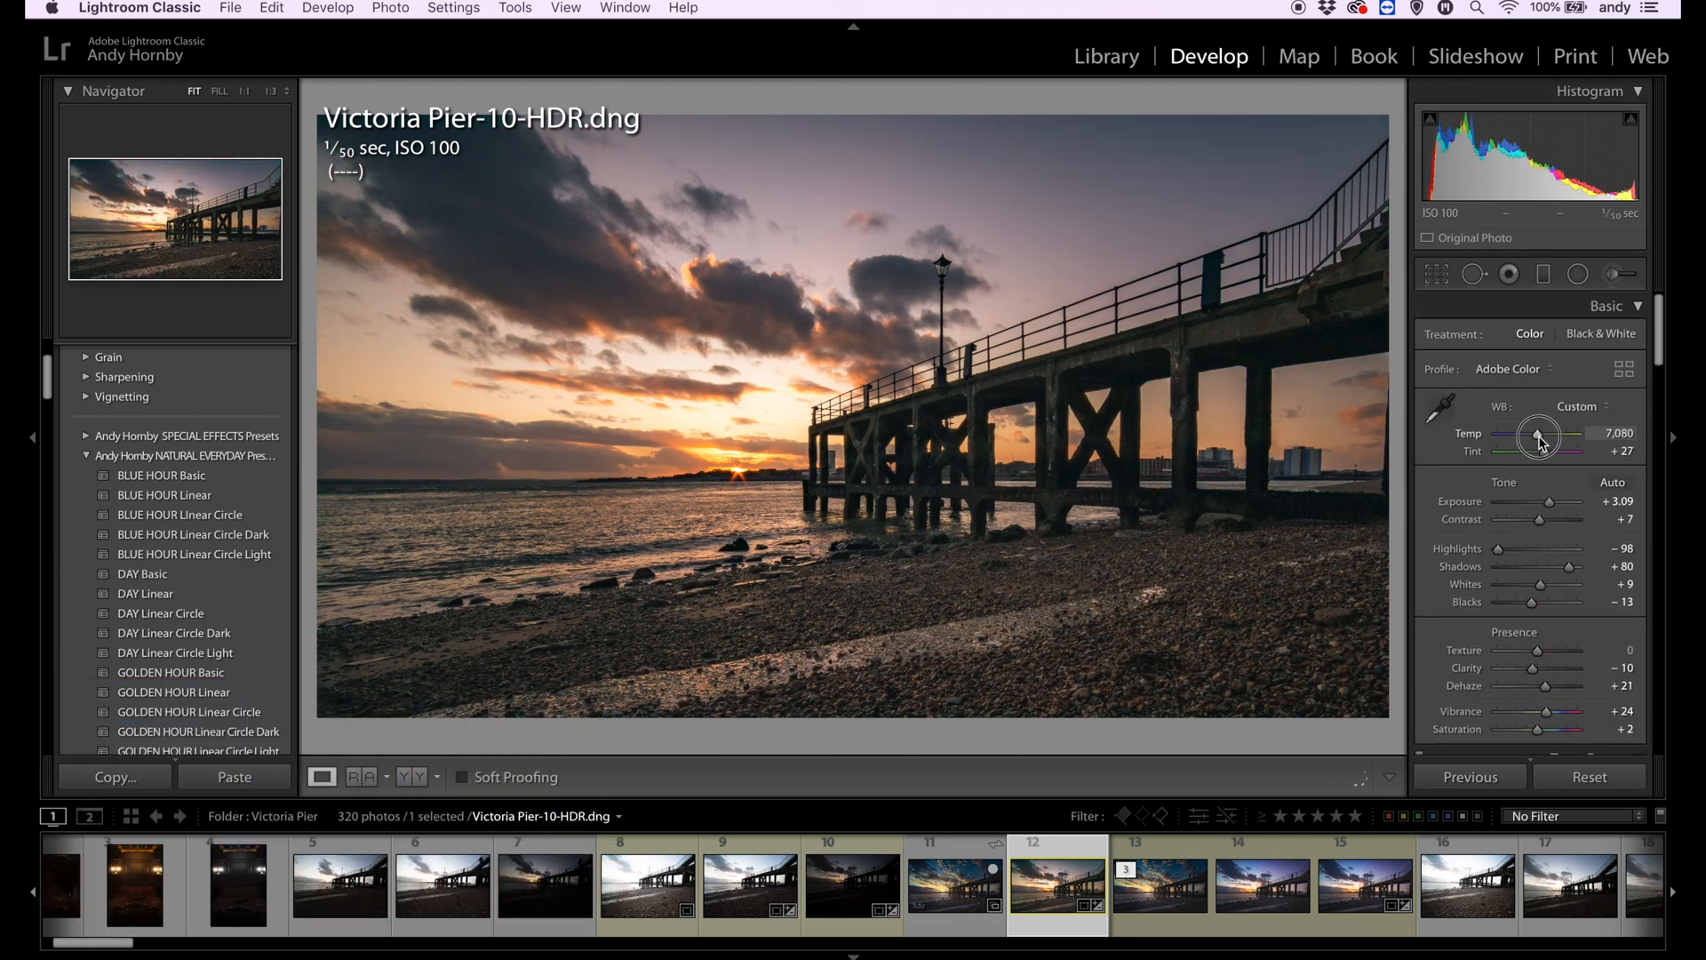
- Add a diagonal graduated filter from the photo's upper-left sky toward the sun with temp −28, tint −5 and exposure −0.09
click(1544, 280)
drag(510, 203, 734, 510)
double_click(1582, 411)
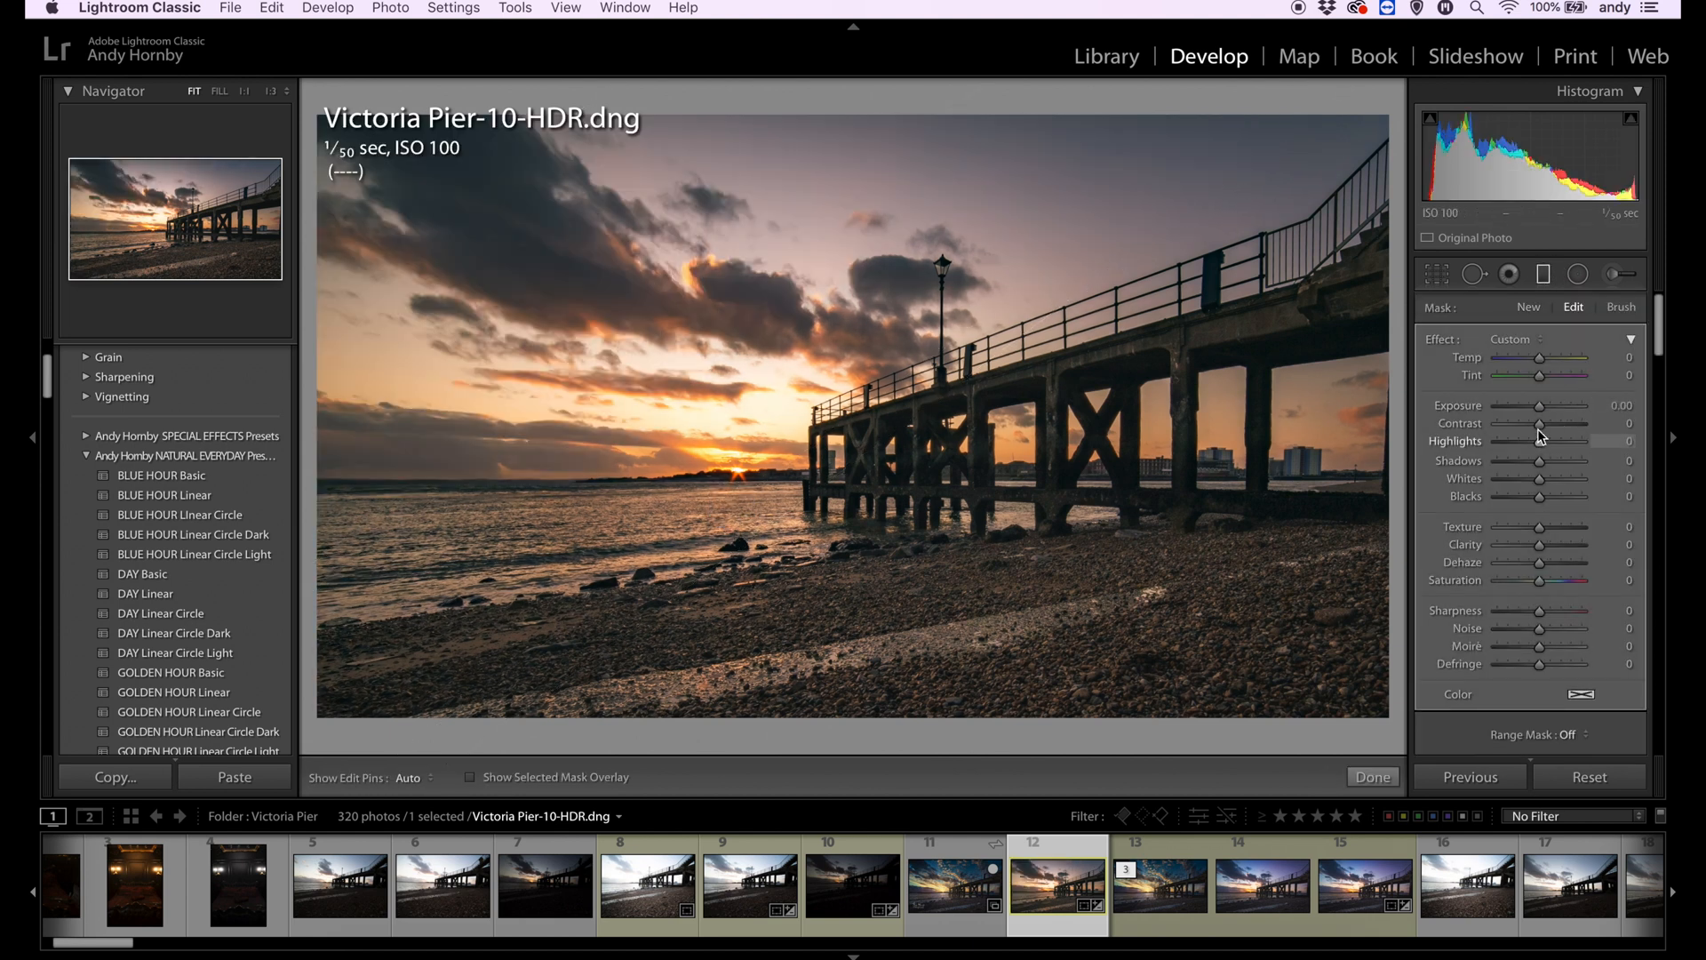
drag(1539, 357, 1537, 361)
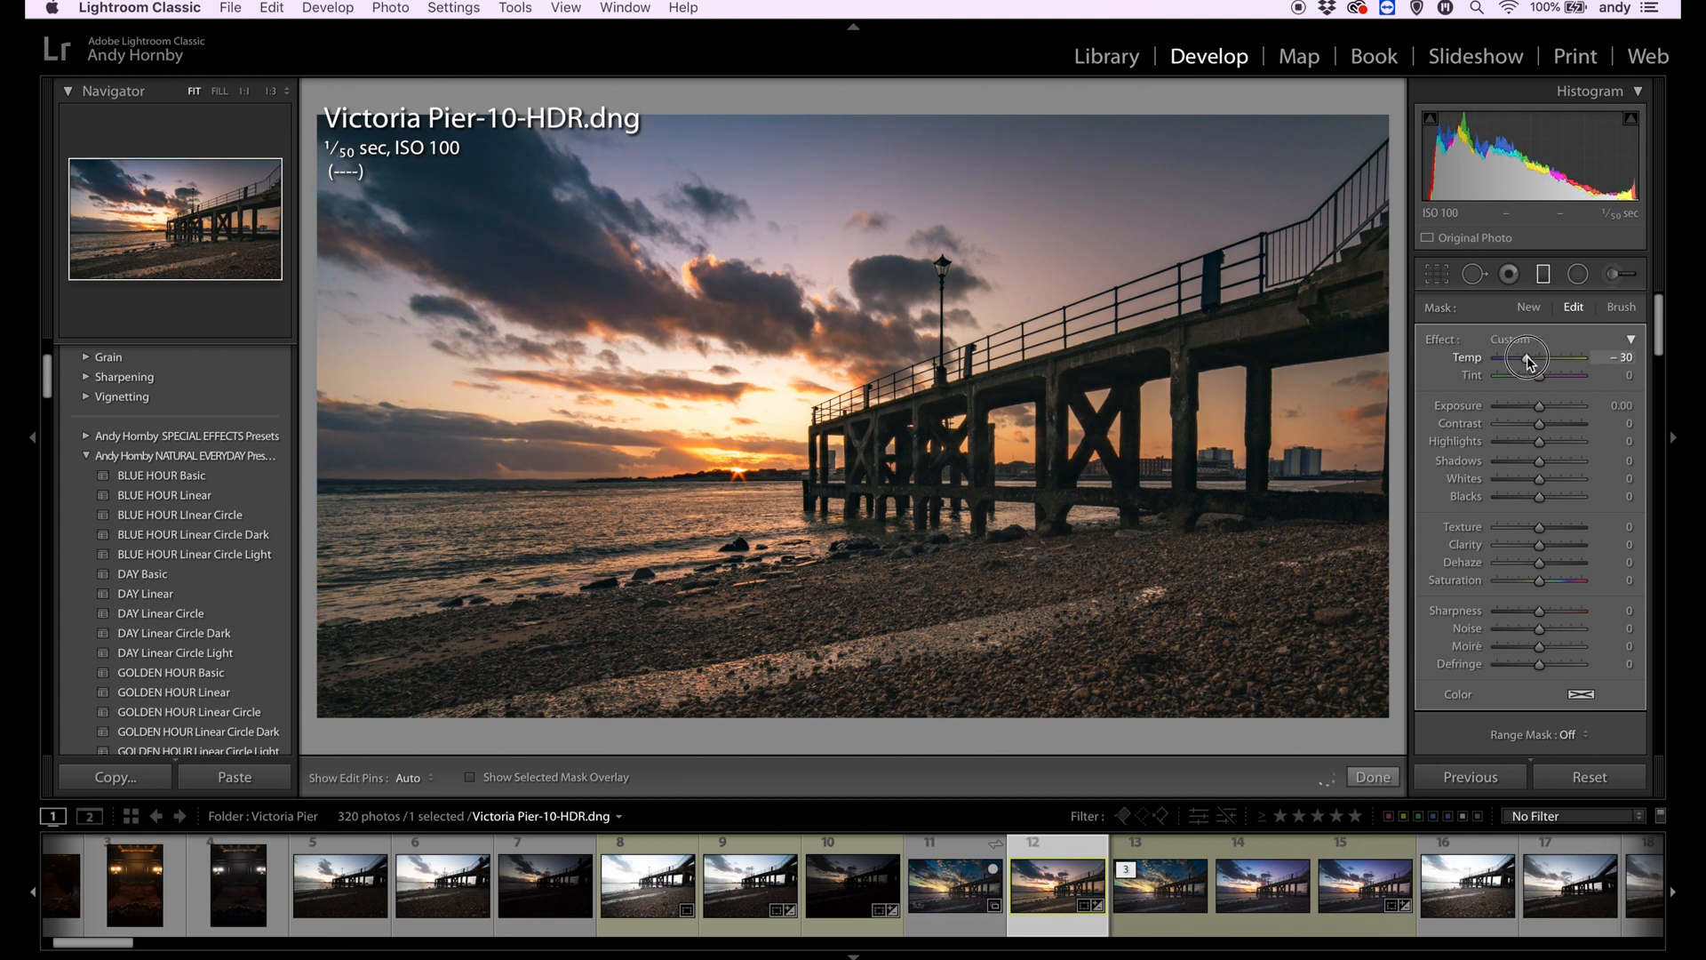
drag(1539, 376, 1540, 411)
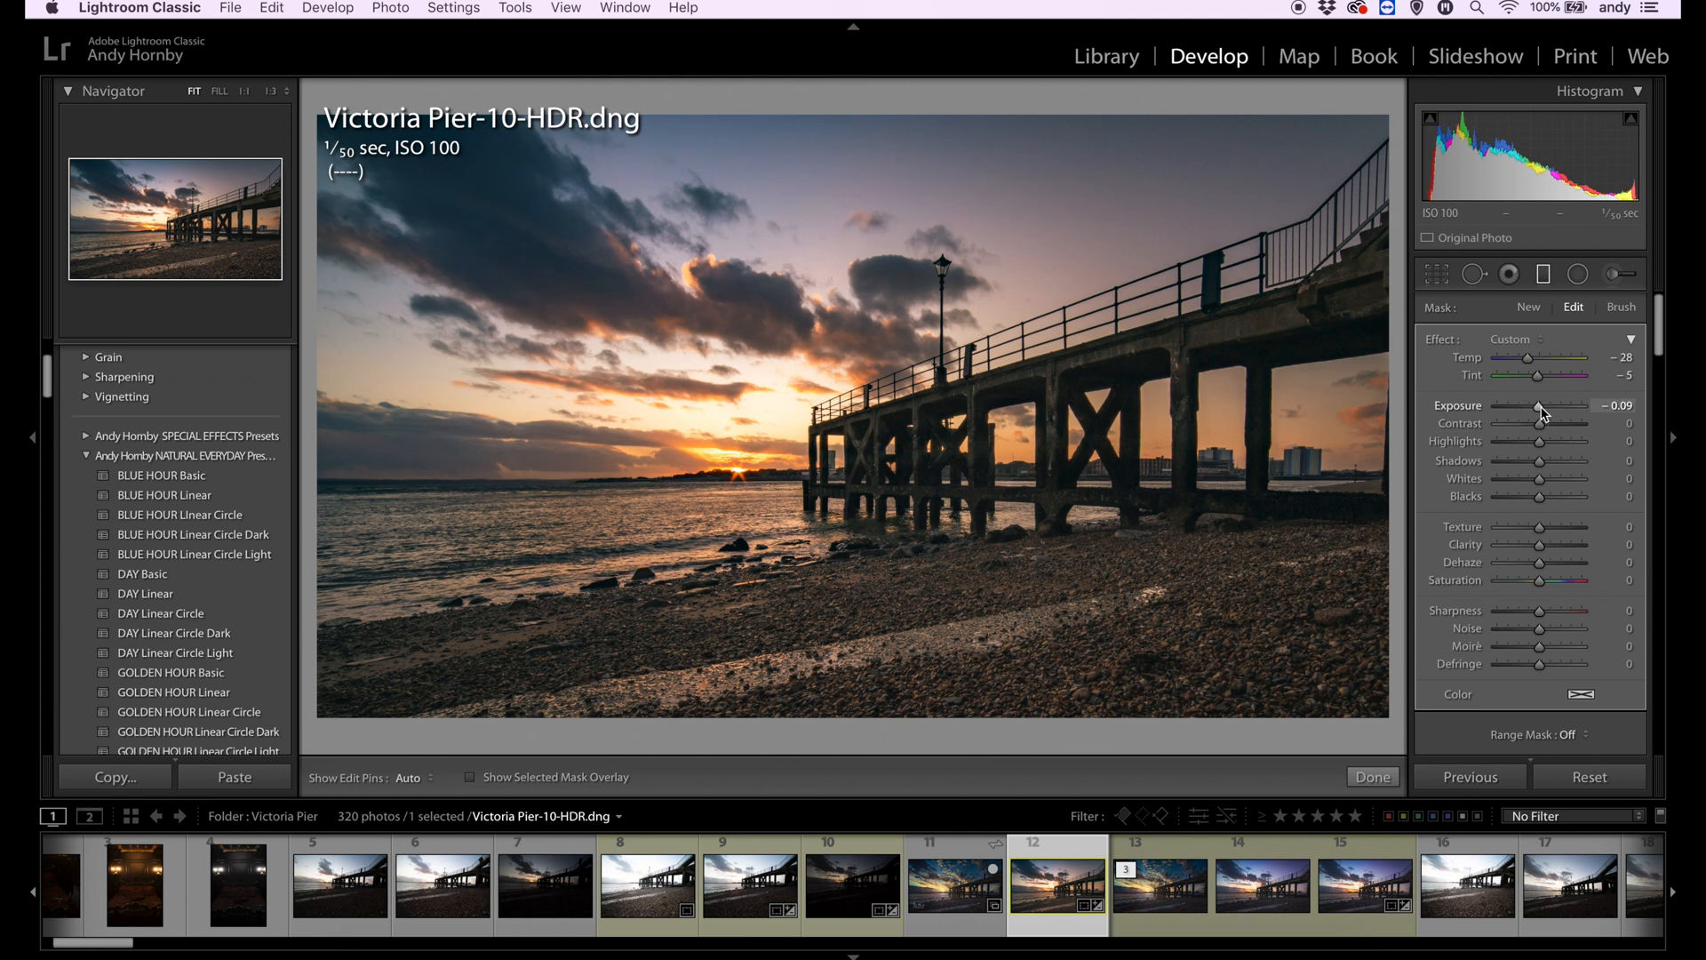
- Add a graduated filter from the sky above the pier with temp 32, tint 23 and a luminance range mask of 61/100
drag(1265, 192, 893, 565)
double_click(1528, 359)
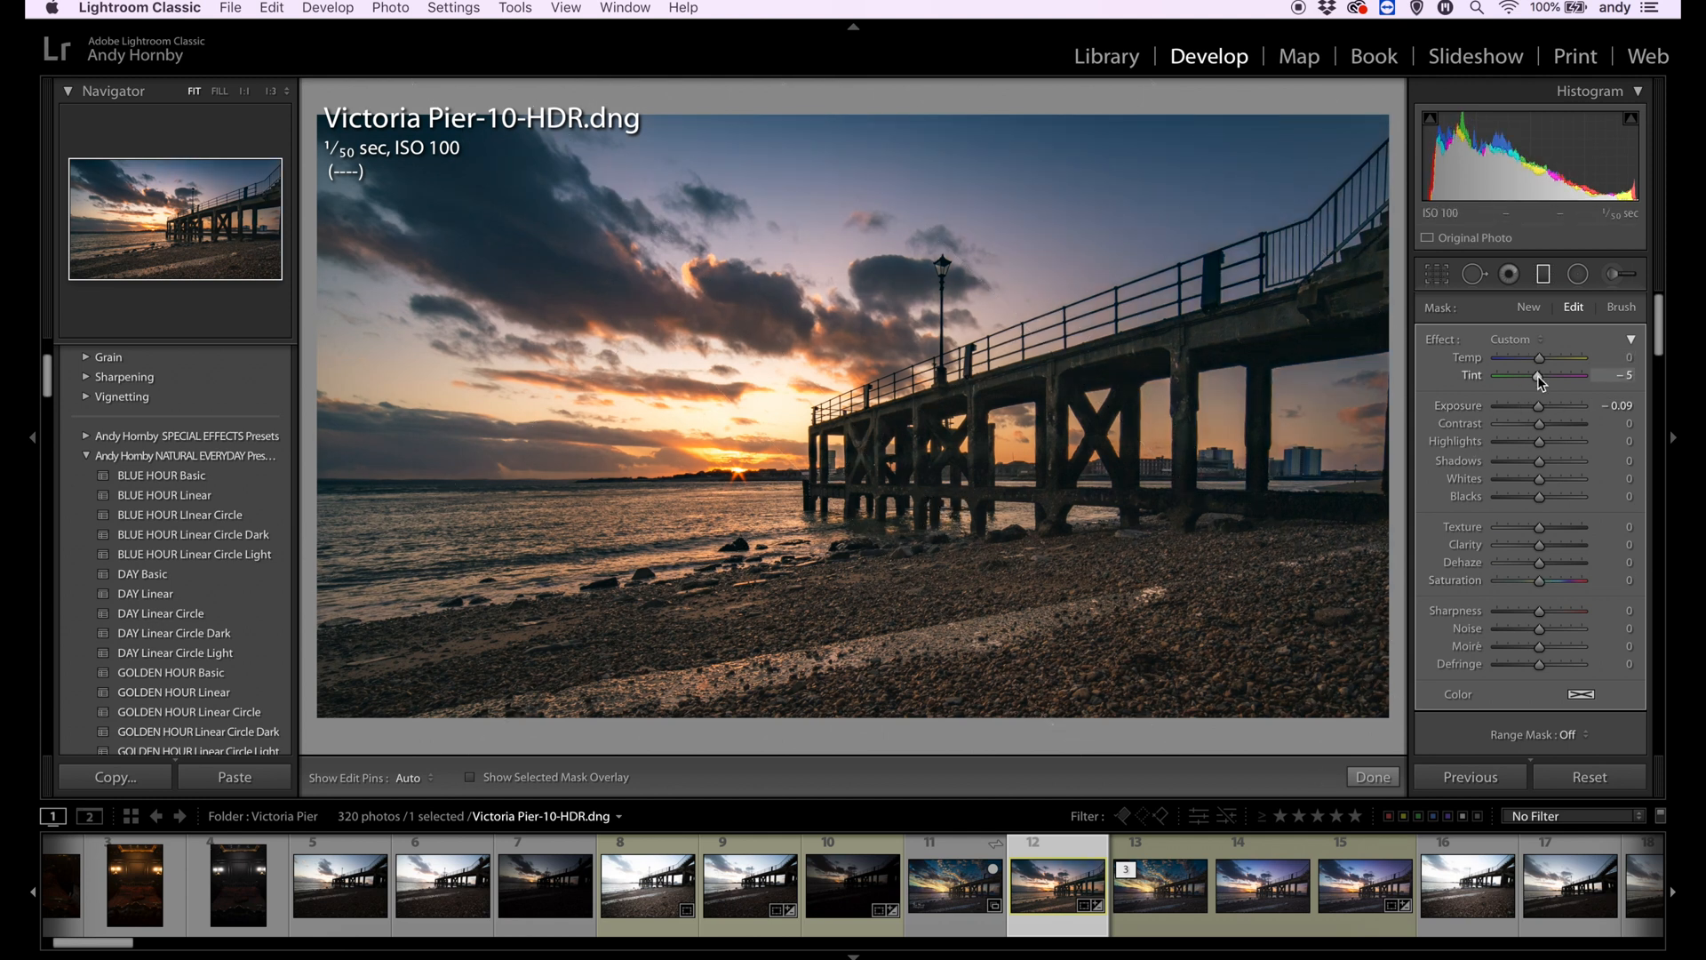
drag(1538, 373, 1544, 380)
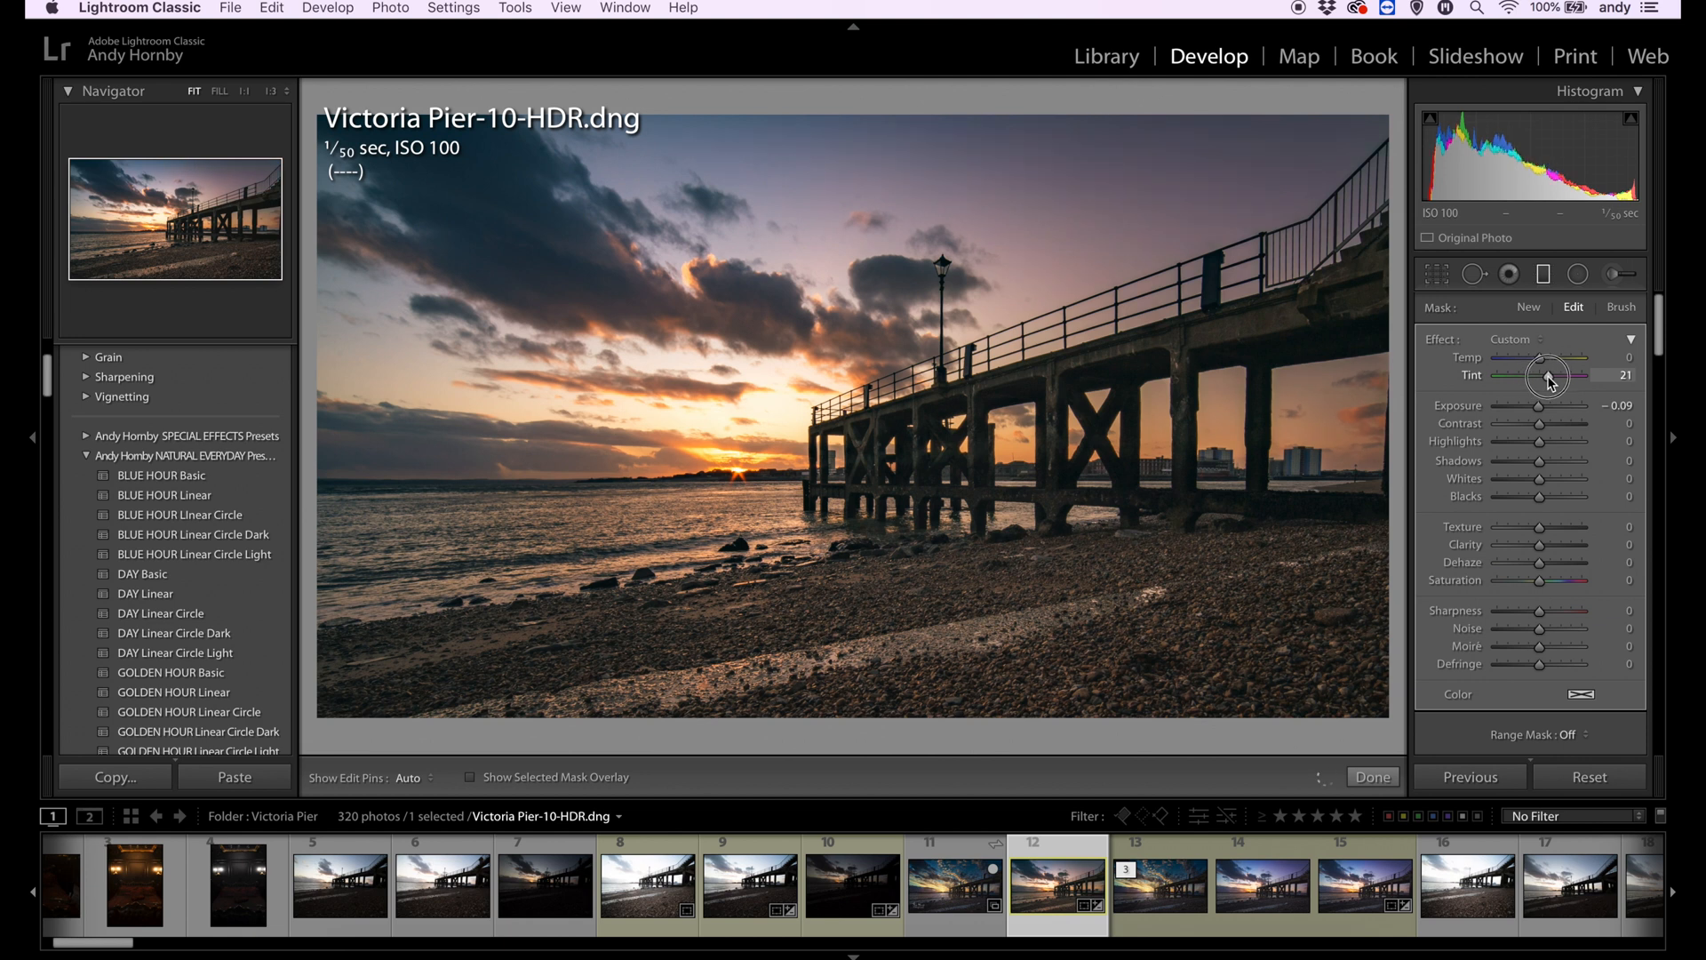
scroll(1564, 427, down, 3)
click(1573, 624)
click(1600, 647)
drag(1499, 682, 1534, 691)
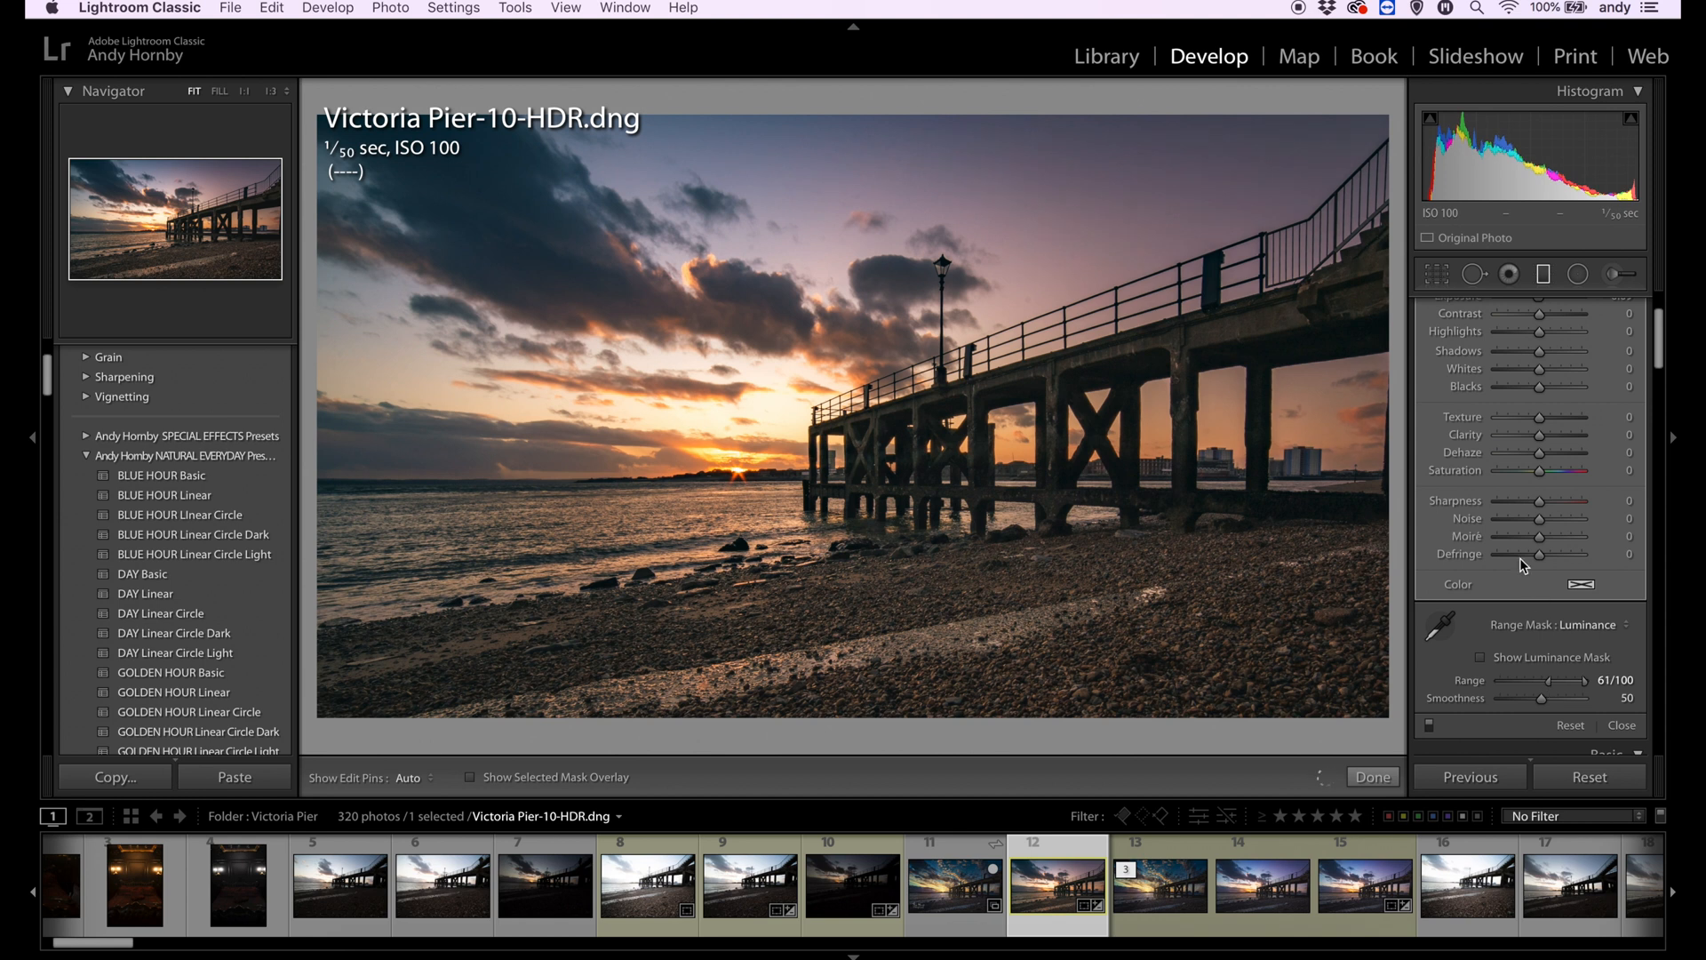
scroll(1502, 507, up, 3)
drag(1545, 362, 1553, 362)
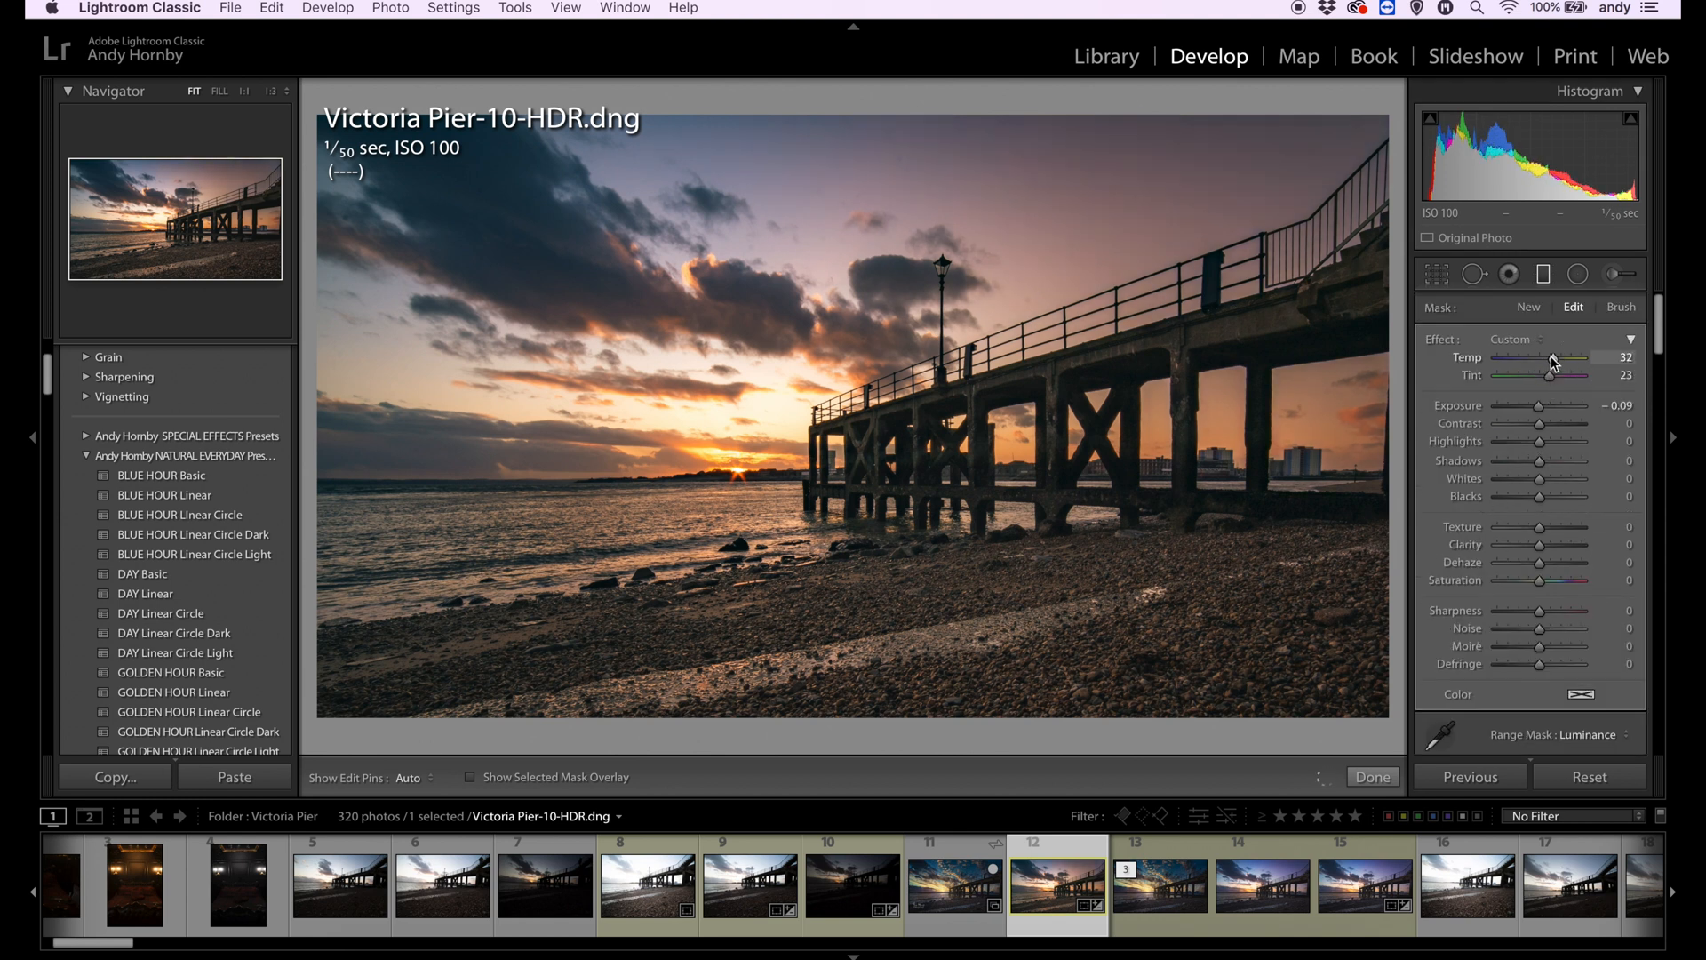
- Add a graduated filter upward over the pebble beach with temp −15, exposure −0.78 and clarity 55
drag(886, 640, 879, 424)
double_click(1446, 342)
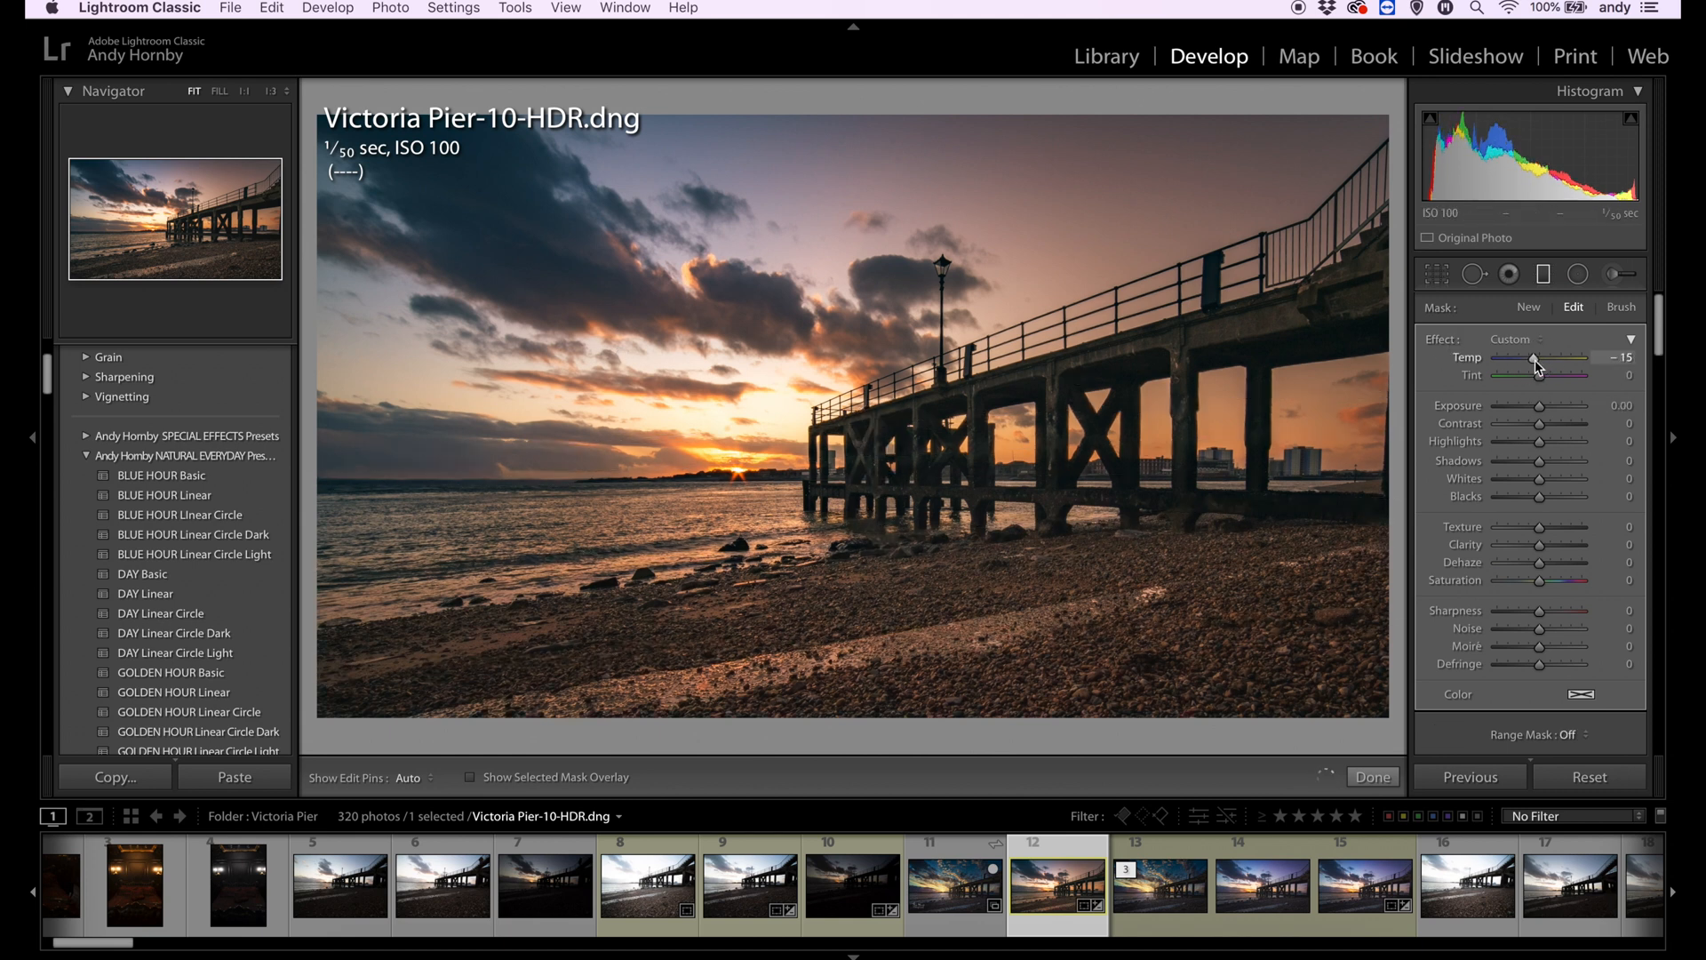
drag(1540, 406, 1530, 407)
drag(1540, 545, 1567, 551)
- Tilt and reposition the beach gradient along the sloping shoreline, and set its dehaze to 20 and temp to −31
drag(881, 535, 892, 623)
drag(934, 513, 959, 604)
drag(898, 667, 880, 621)
drag(1208, 599, 1614, 511)
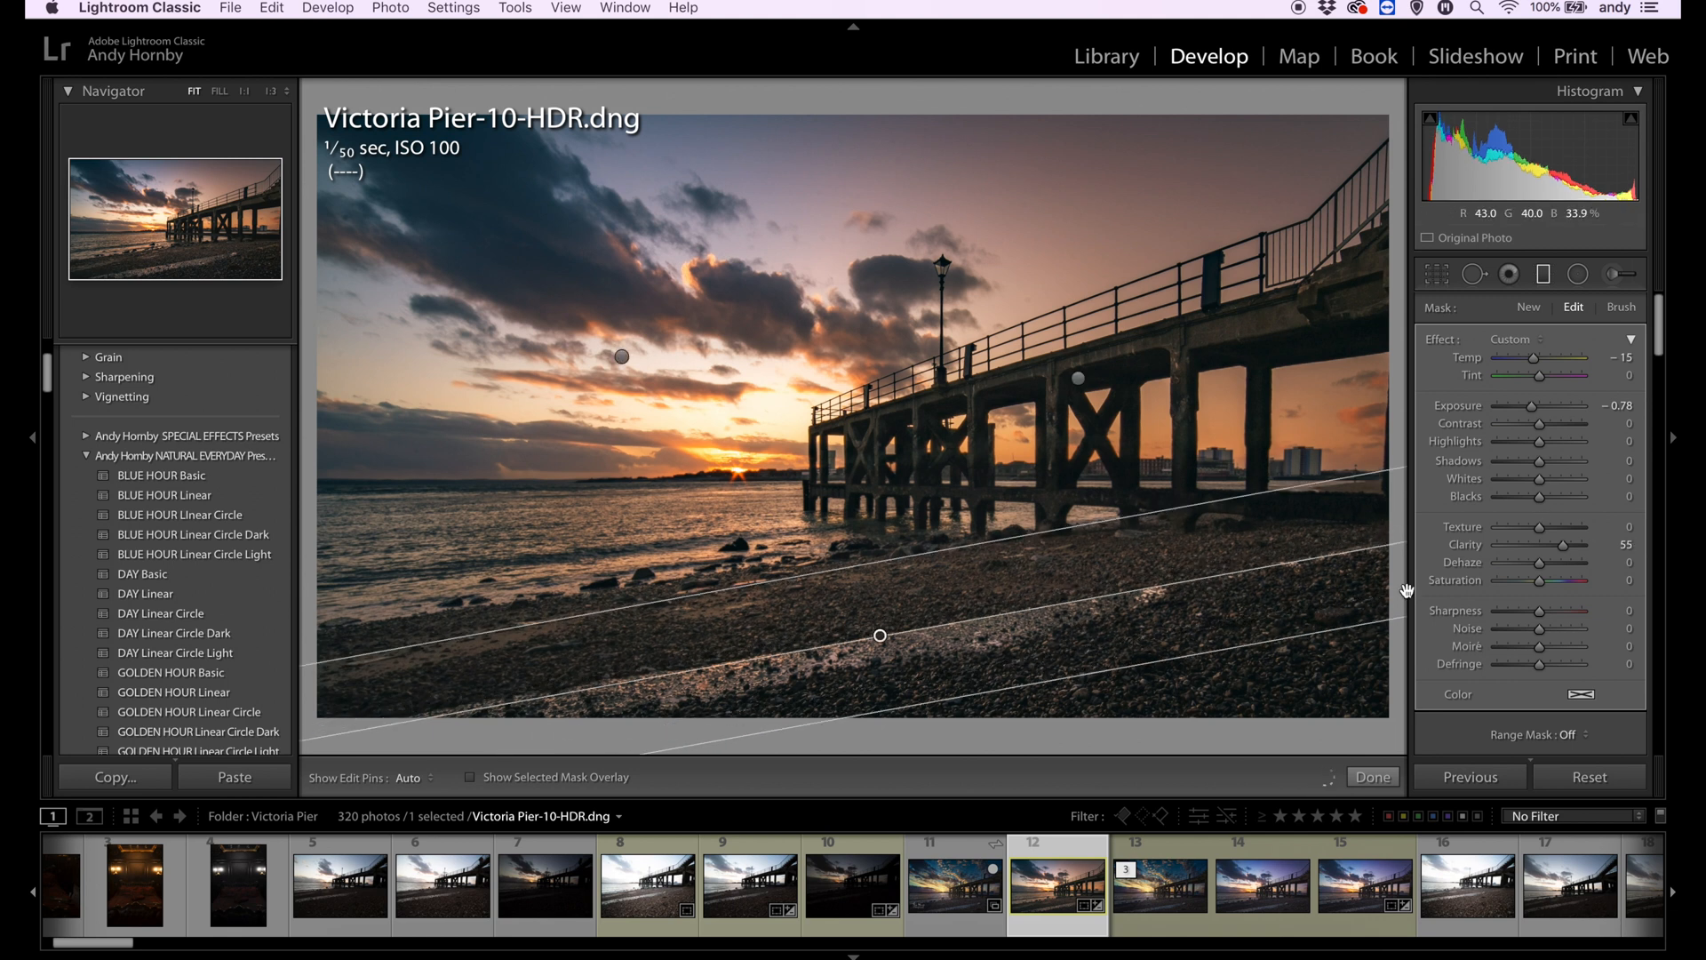
drag(1540, 563, 1547, 568)
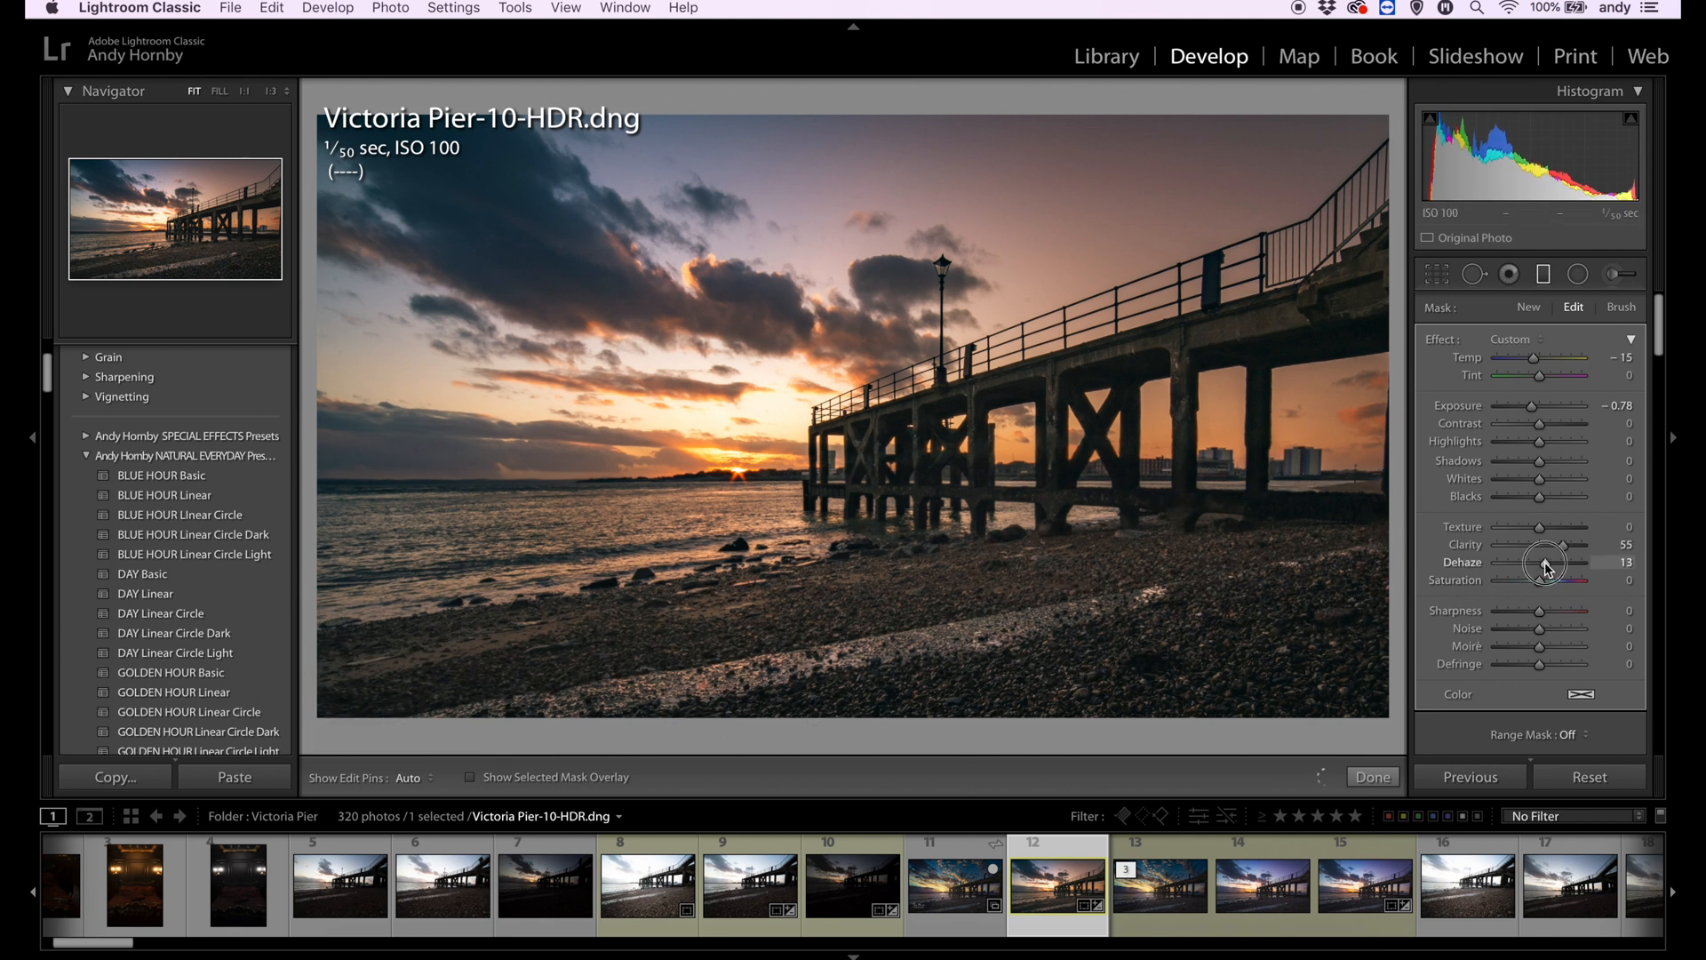
drag(1532, 360, 1526, 364)
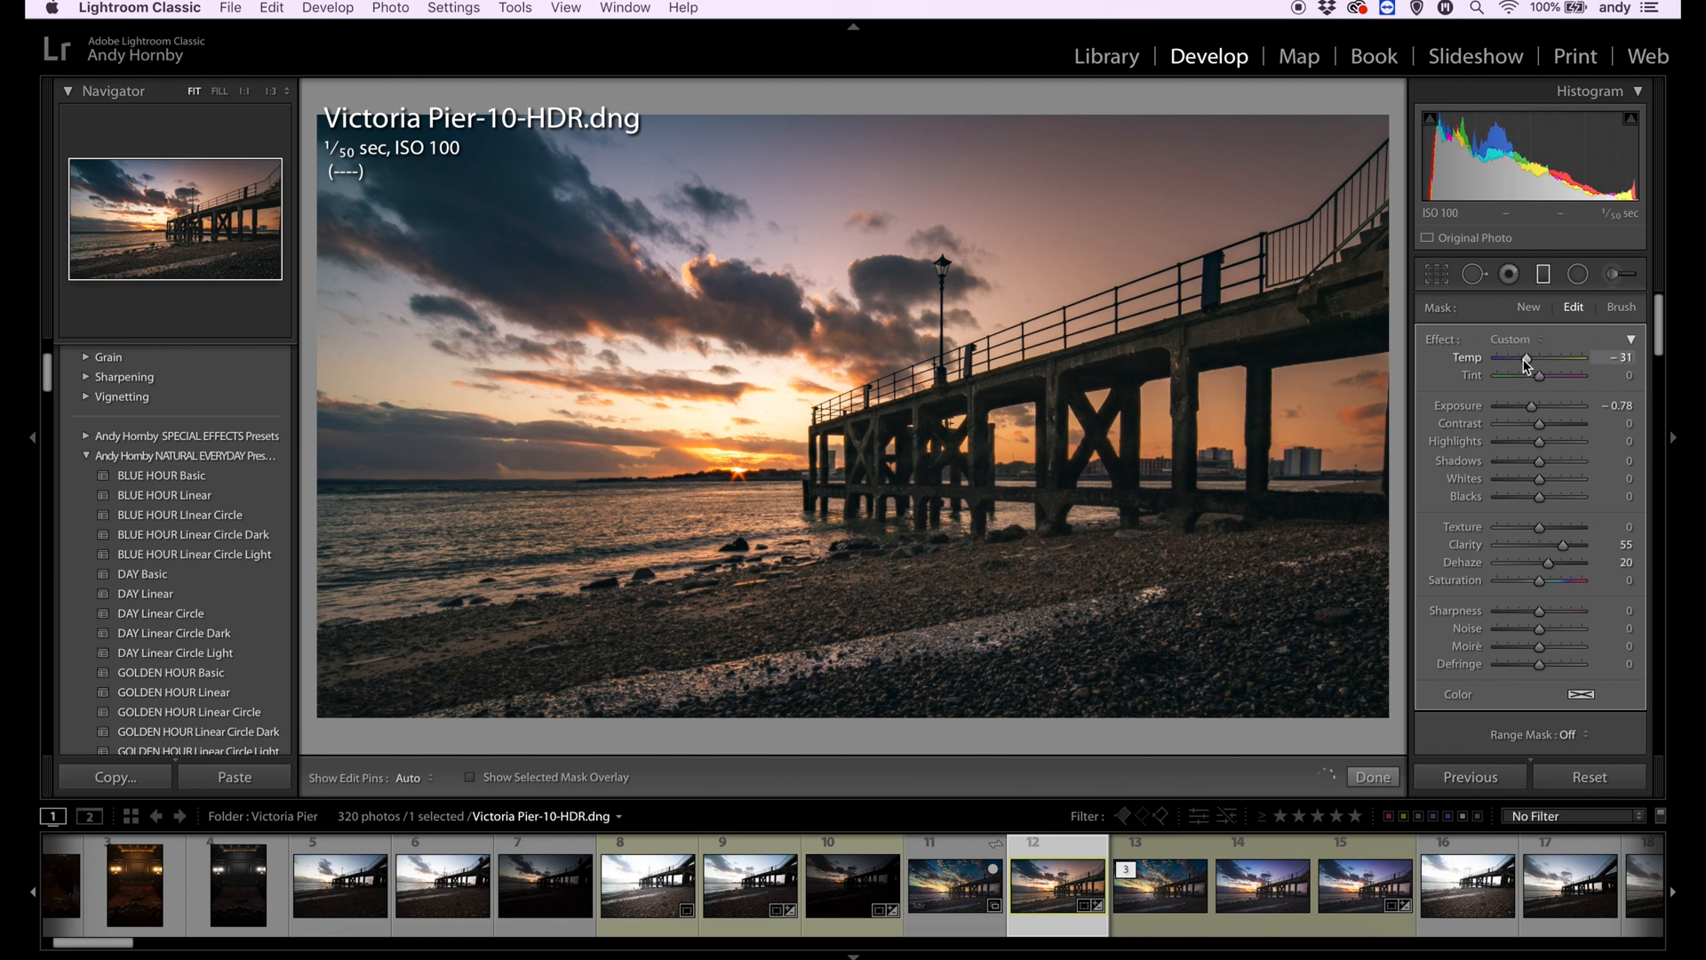
- Add a wide radial filter centred on the sun with a luminance range mask, temp 52, tint 59 and exposure 0.17
click(1579, 274)
drag(796, 466, 1292, 578)
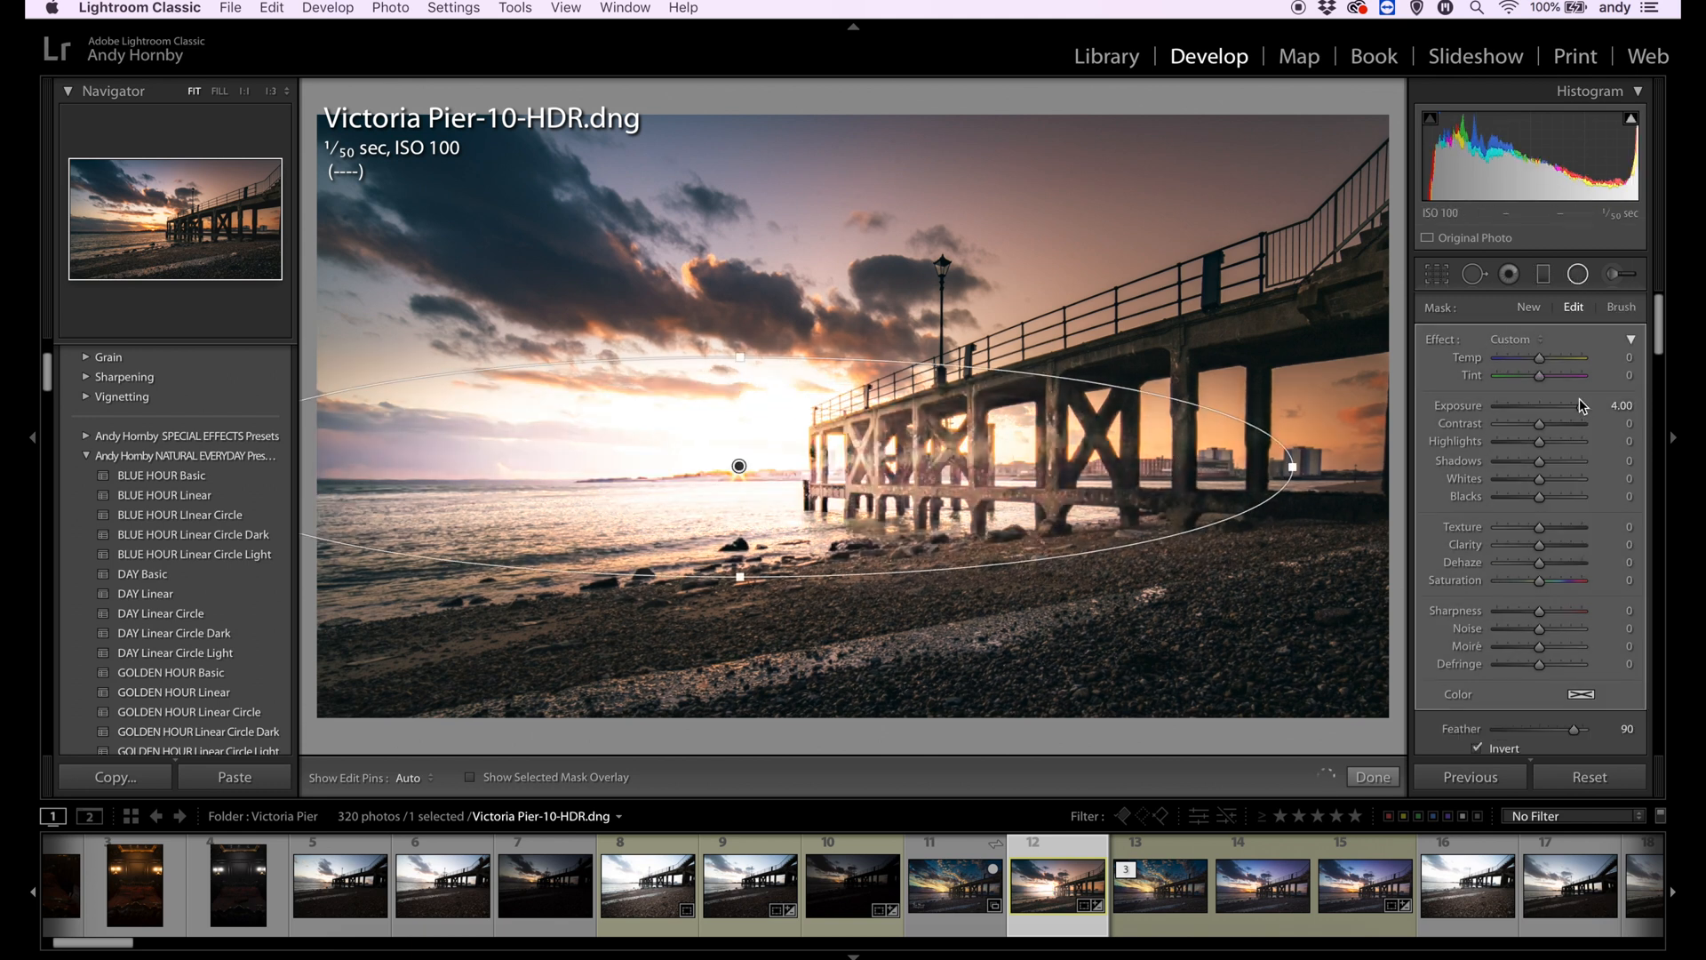
scroll(1511, 489, down, 5)
click(1584, 620)
click(1598, 645)
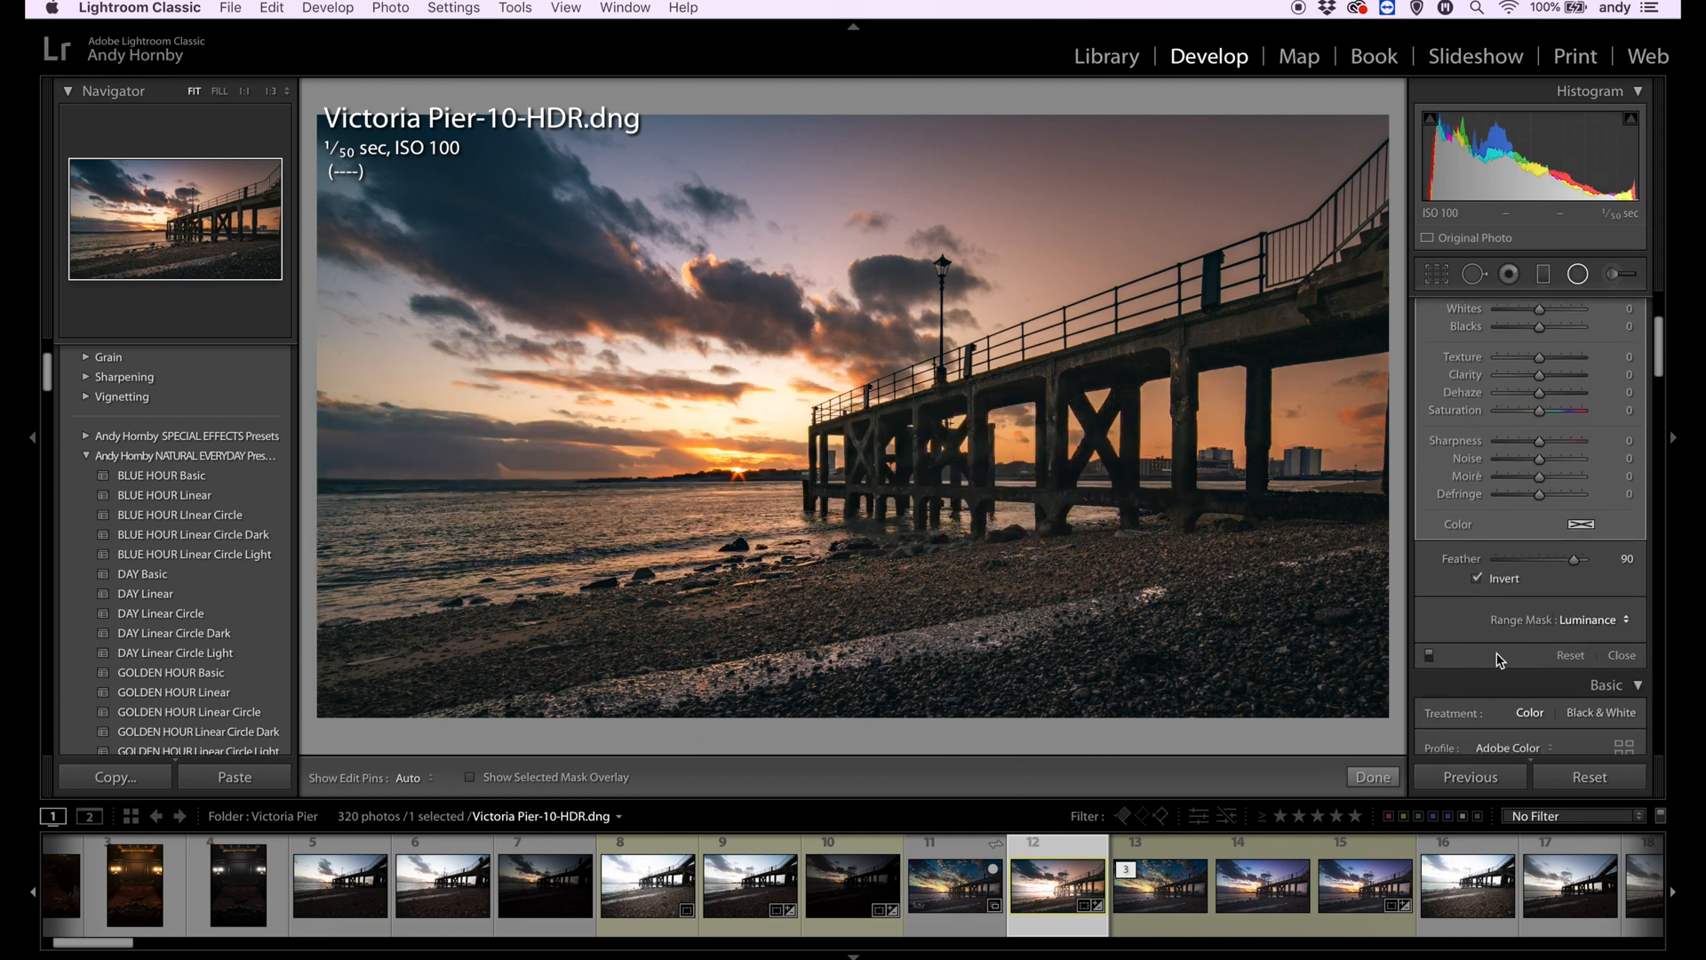
drag(1498, 676, 1543, 676)
scroll(1532, 478, up, 5)
scroll(1532, 477, down, 1)
mouse_move(1542, 359)
mouse_down()
mouse_move(1548, 390)
mouse_move(1561, 360)
mouse_move(1565, 378)
mouse_up()
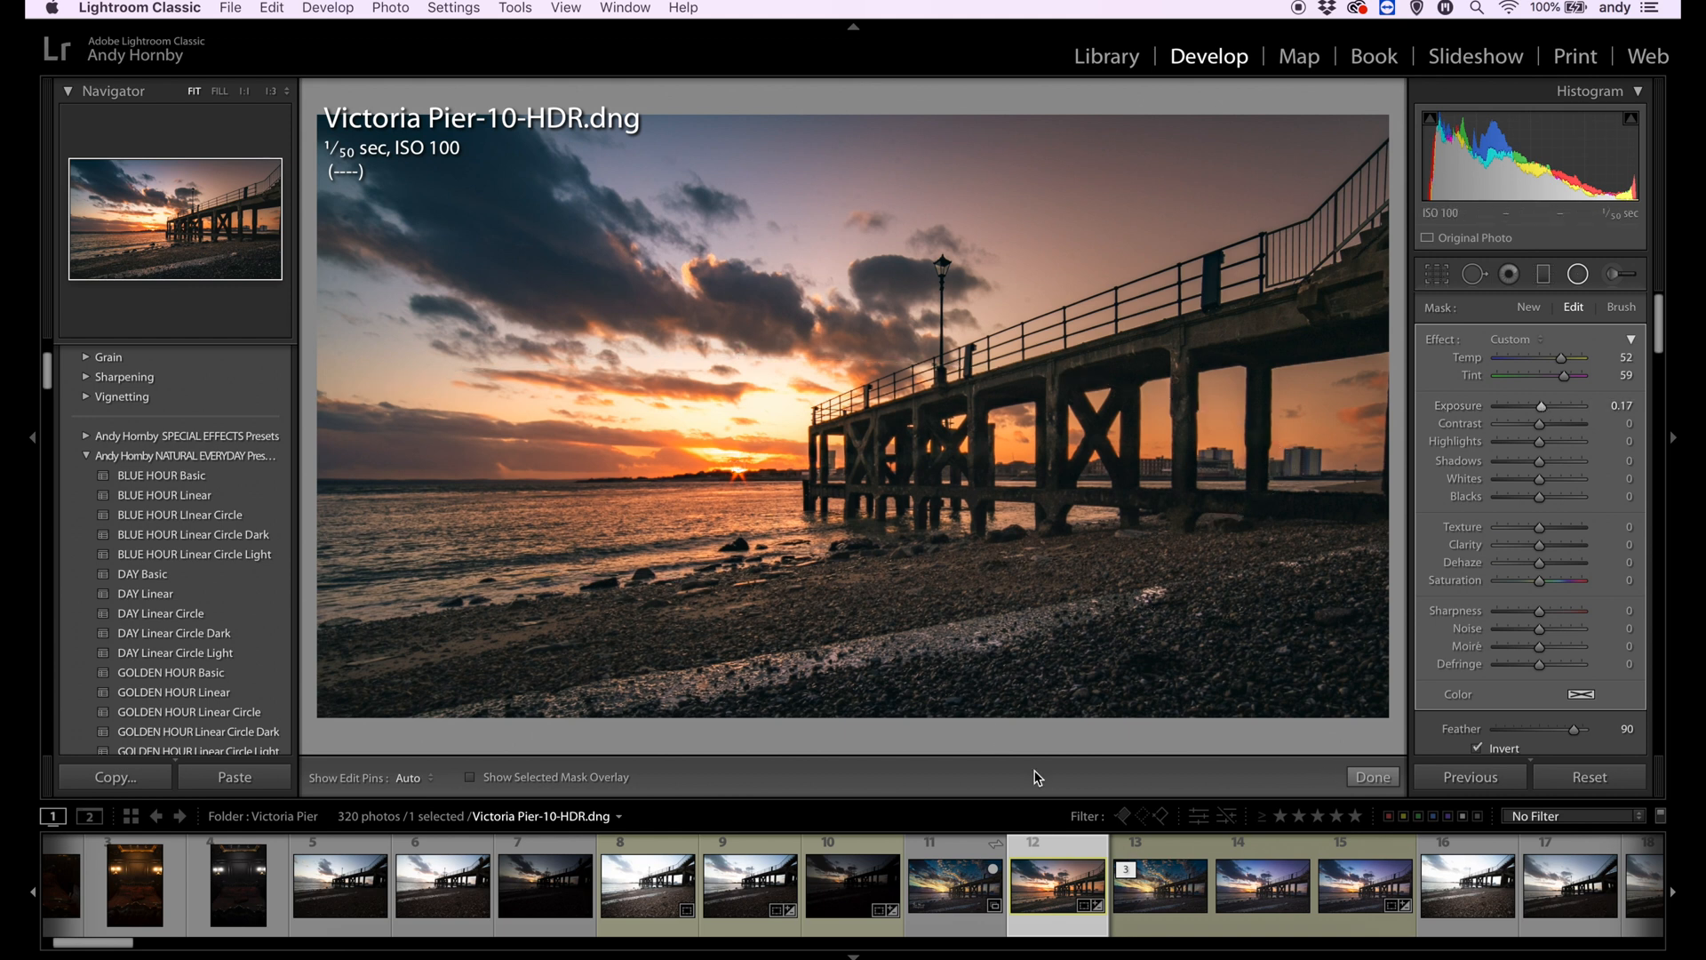
- Add a radial filter over the water at the photo's left edge with temp −18, tint −16 and no exposure change
click(1579, 276)
click(1579, 276)
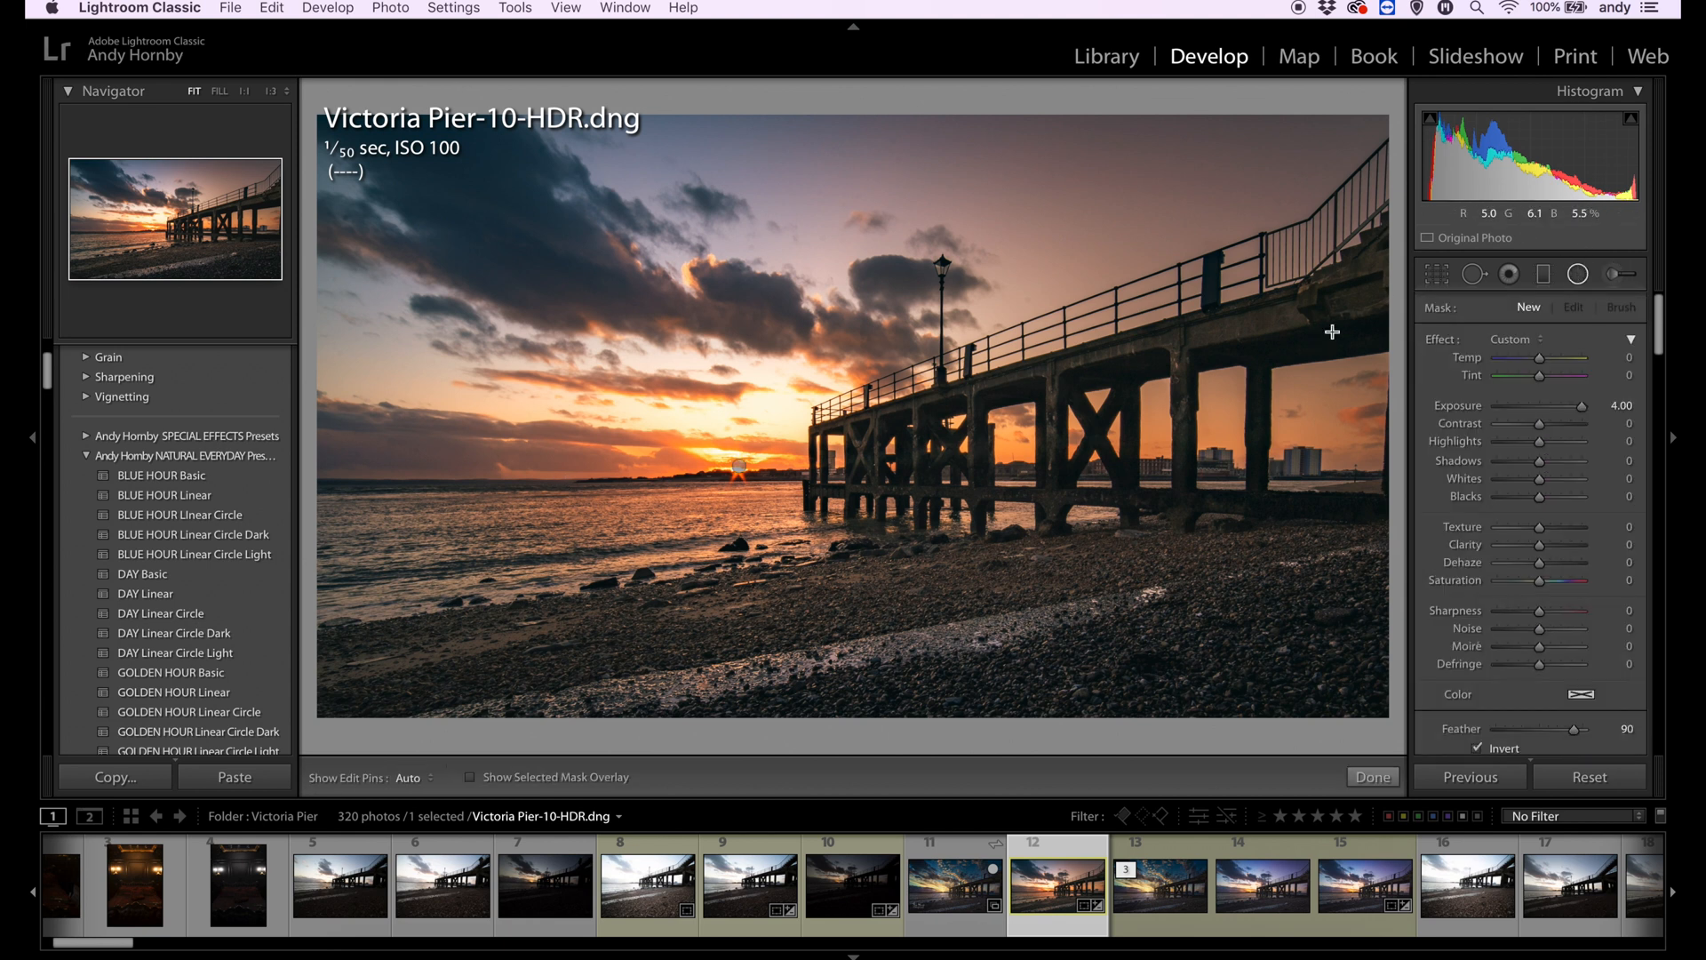
mouse_move(347, 513)
mouse_down()
mouse_move(569, 524)
mouse_move(628, 546)
mouse_up()
double_click(1443, 341)
drag(1539, 376, 1532, 368)
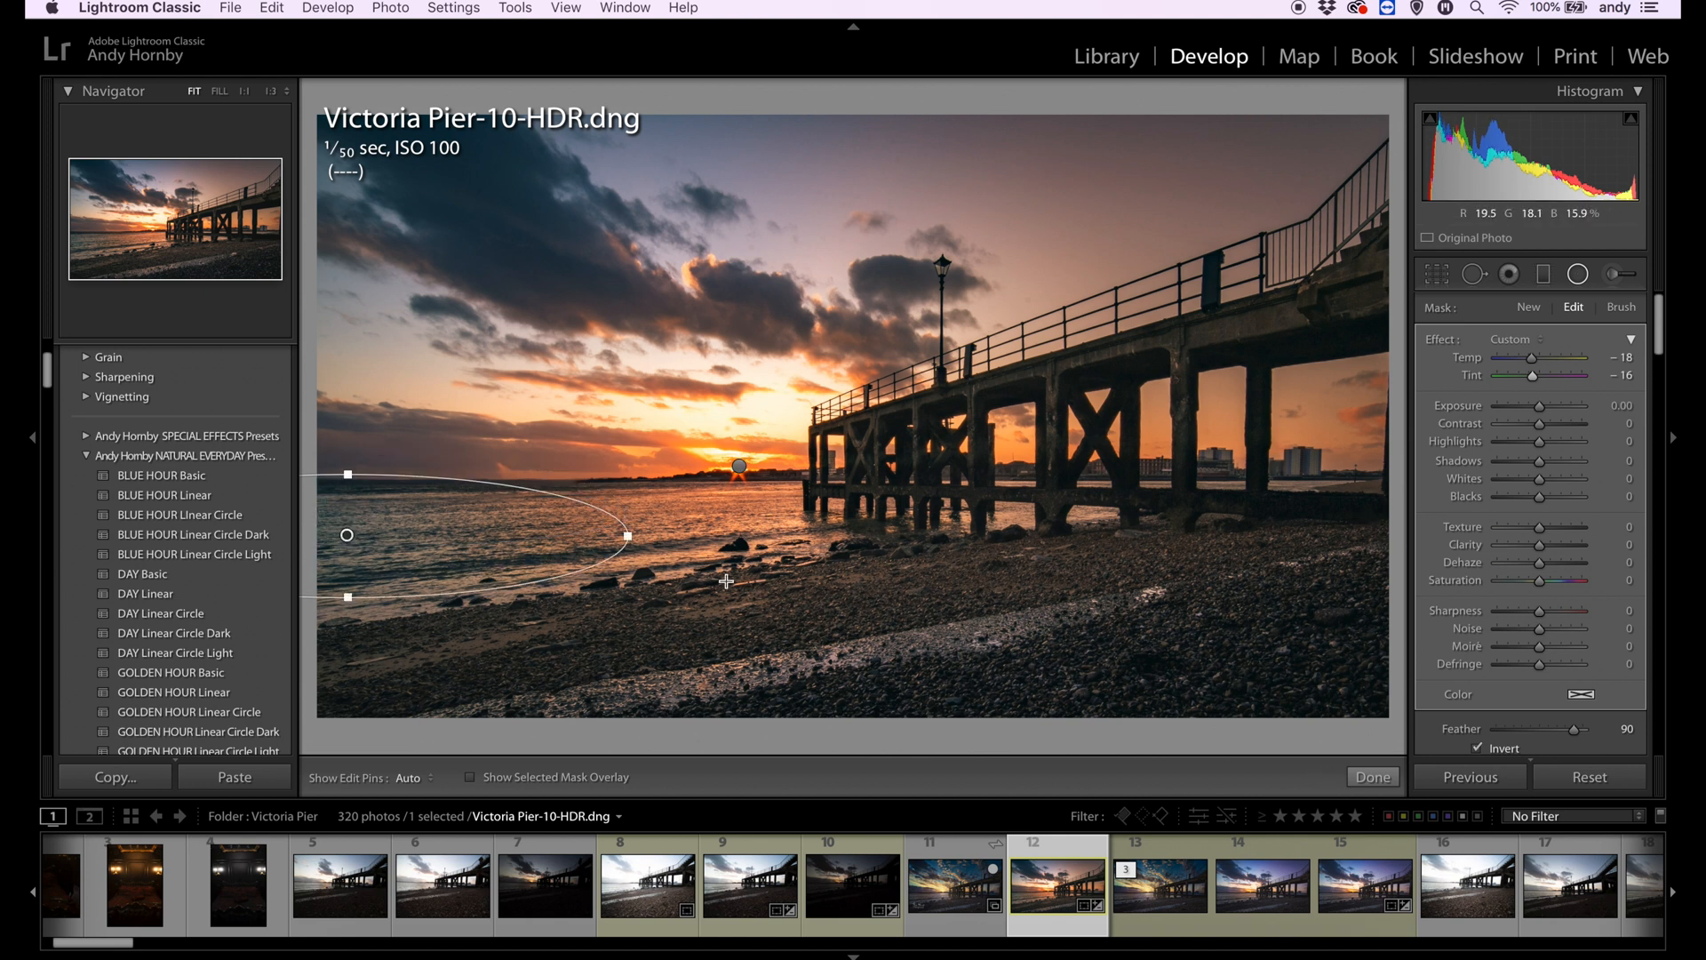
- Add a large radial filter over the beach below the sun with temp 23 and exposure 0.31
mouse_move(737, 507)
mouse_down()
mouse_move(825, 638)
mouse_move(739, 534)
mouse_move(848, 535)
mouse_move(844, 553)
mouse_up()
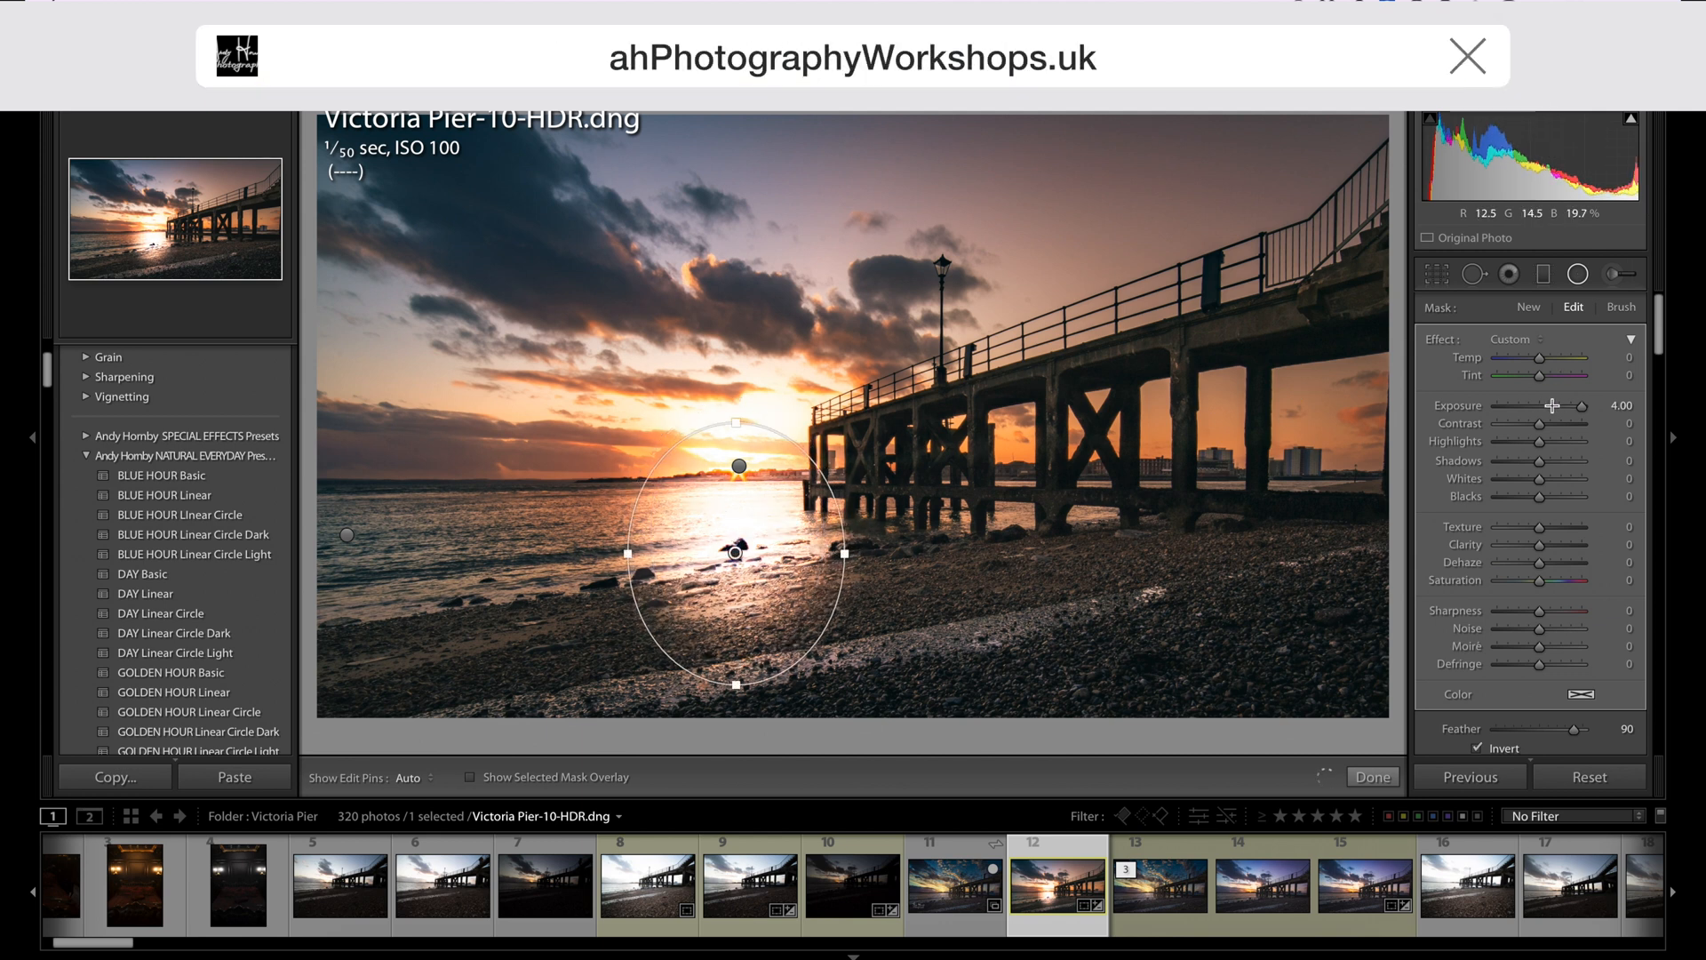
drag(1582, 405, 1551, 358)
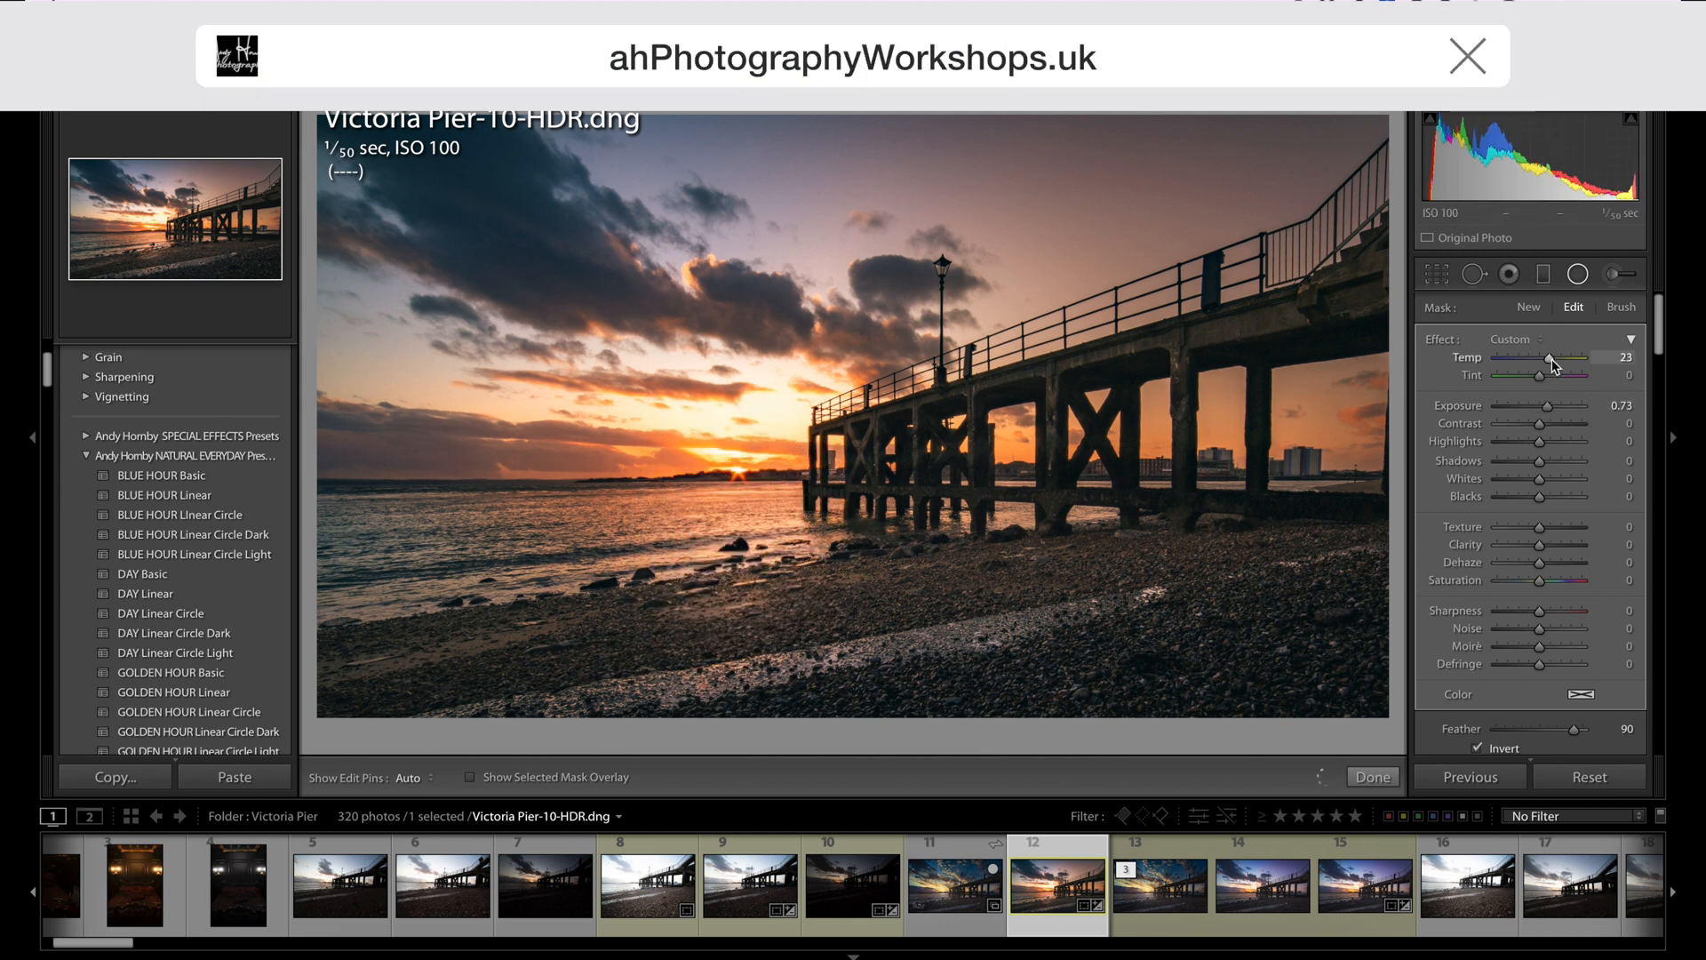
drag(737, 689, 737, 764)
drag(737, 554, 732, 610)
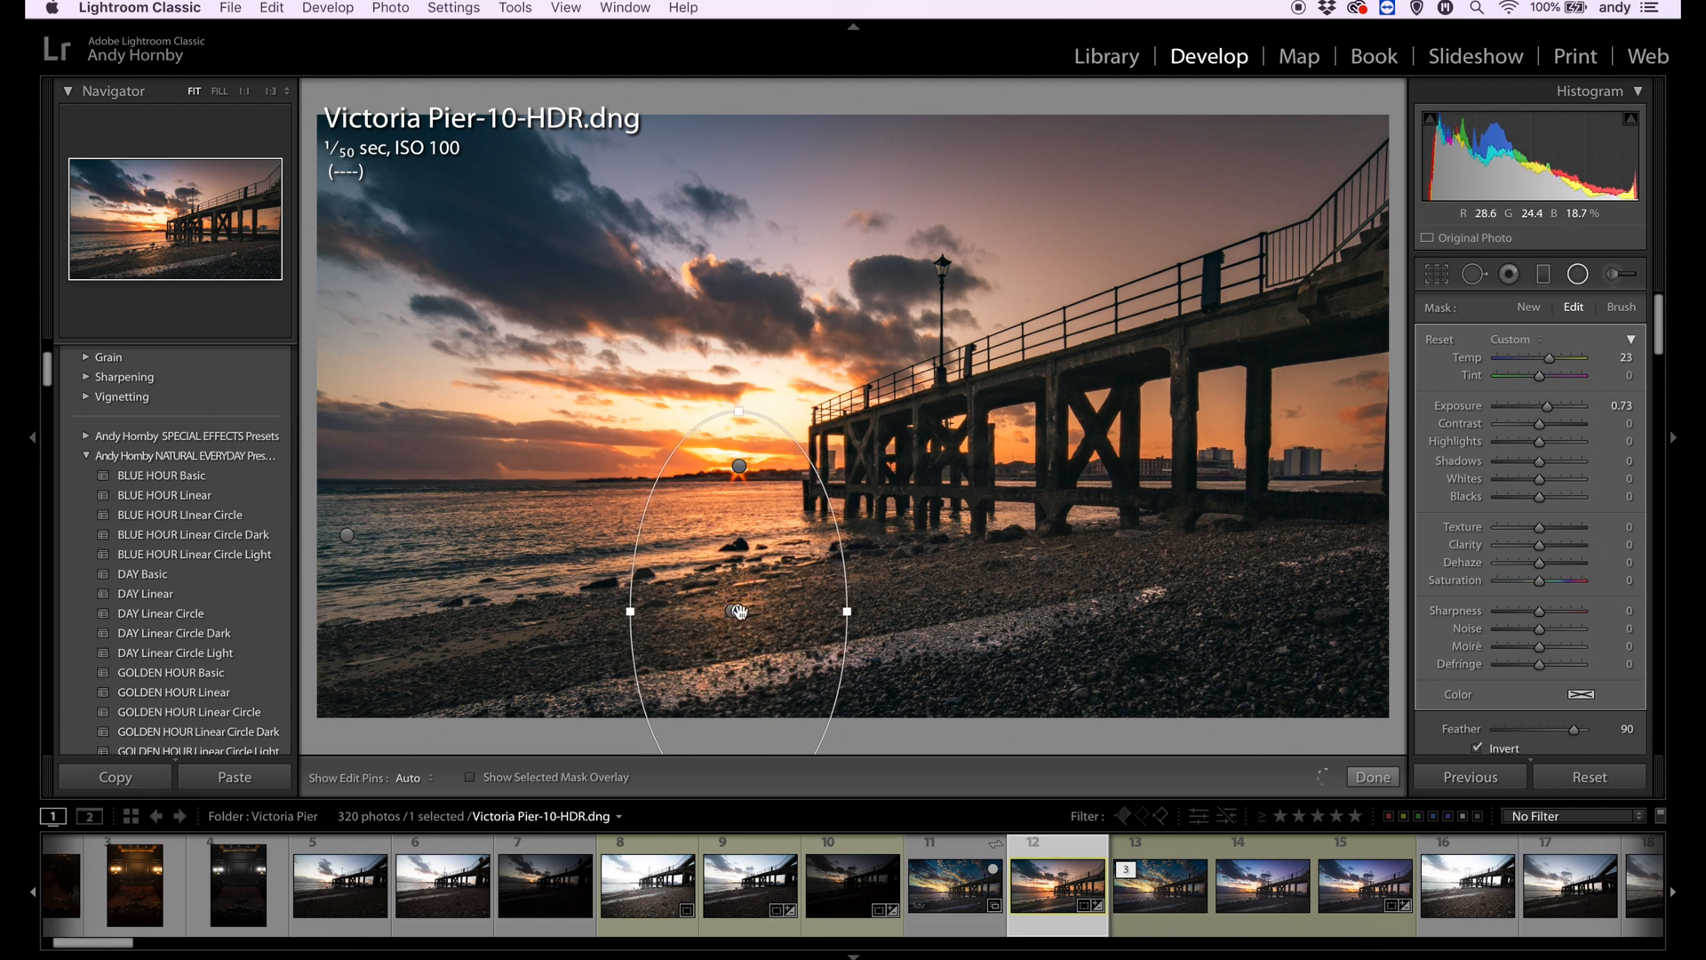
drag(841, 611, 975, 611)
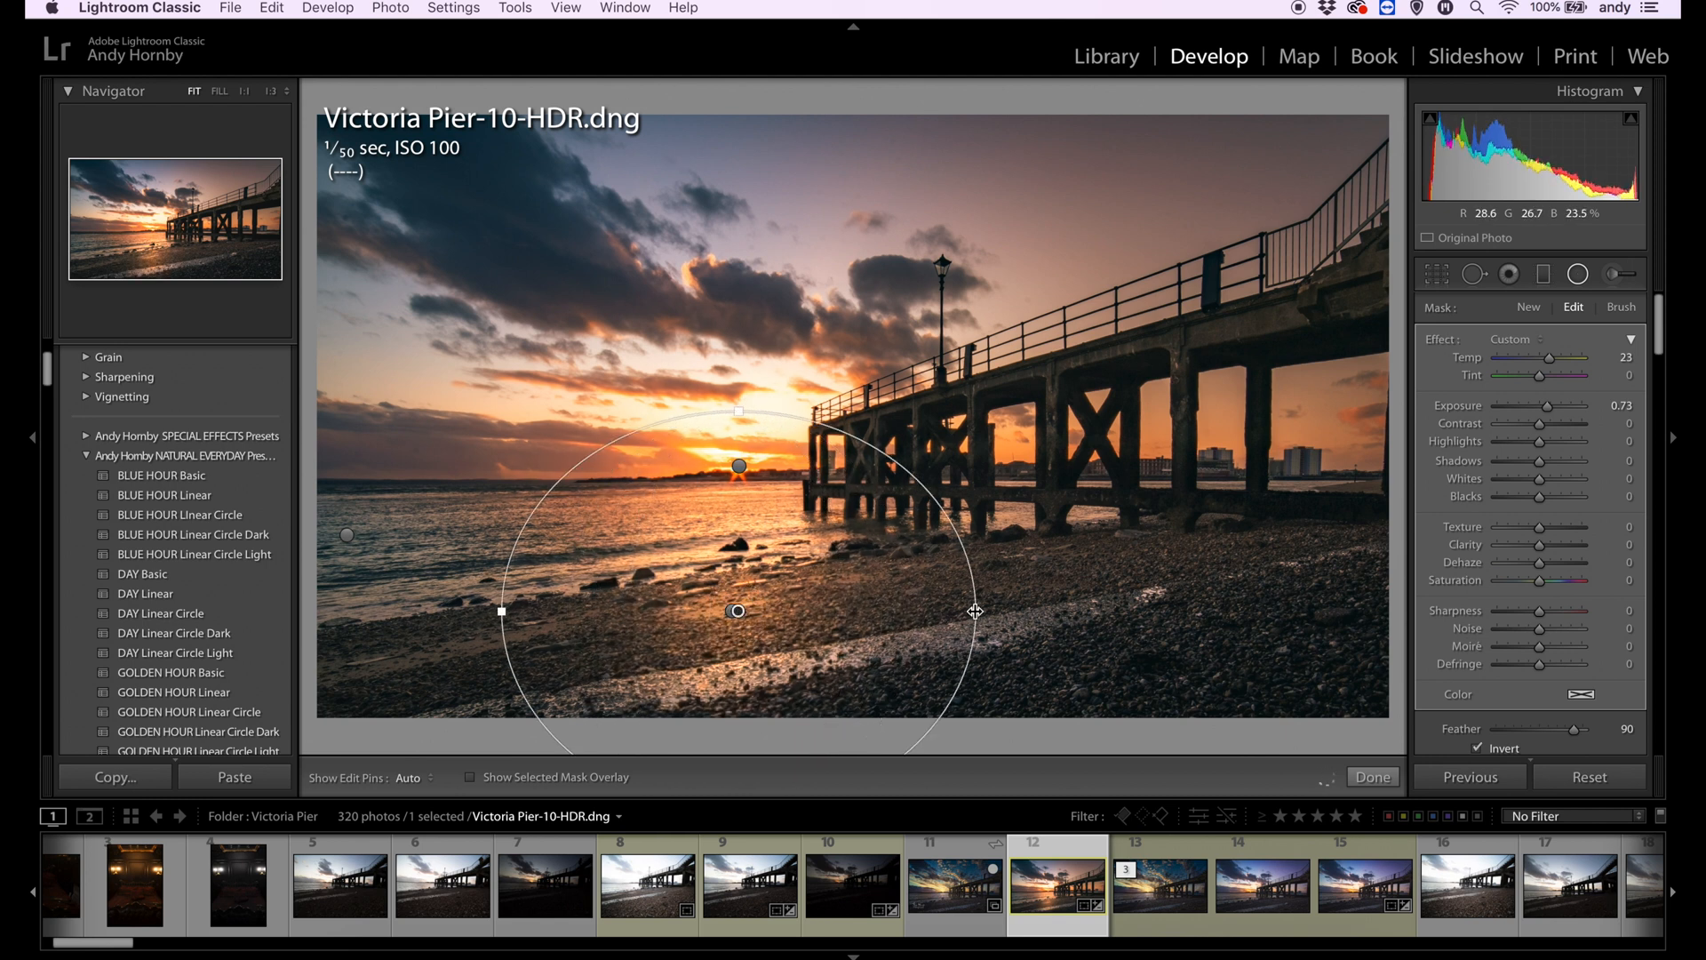
drag(1549, 406, 1544, 411)
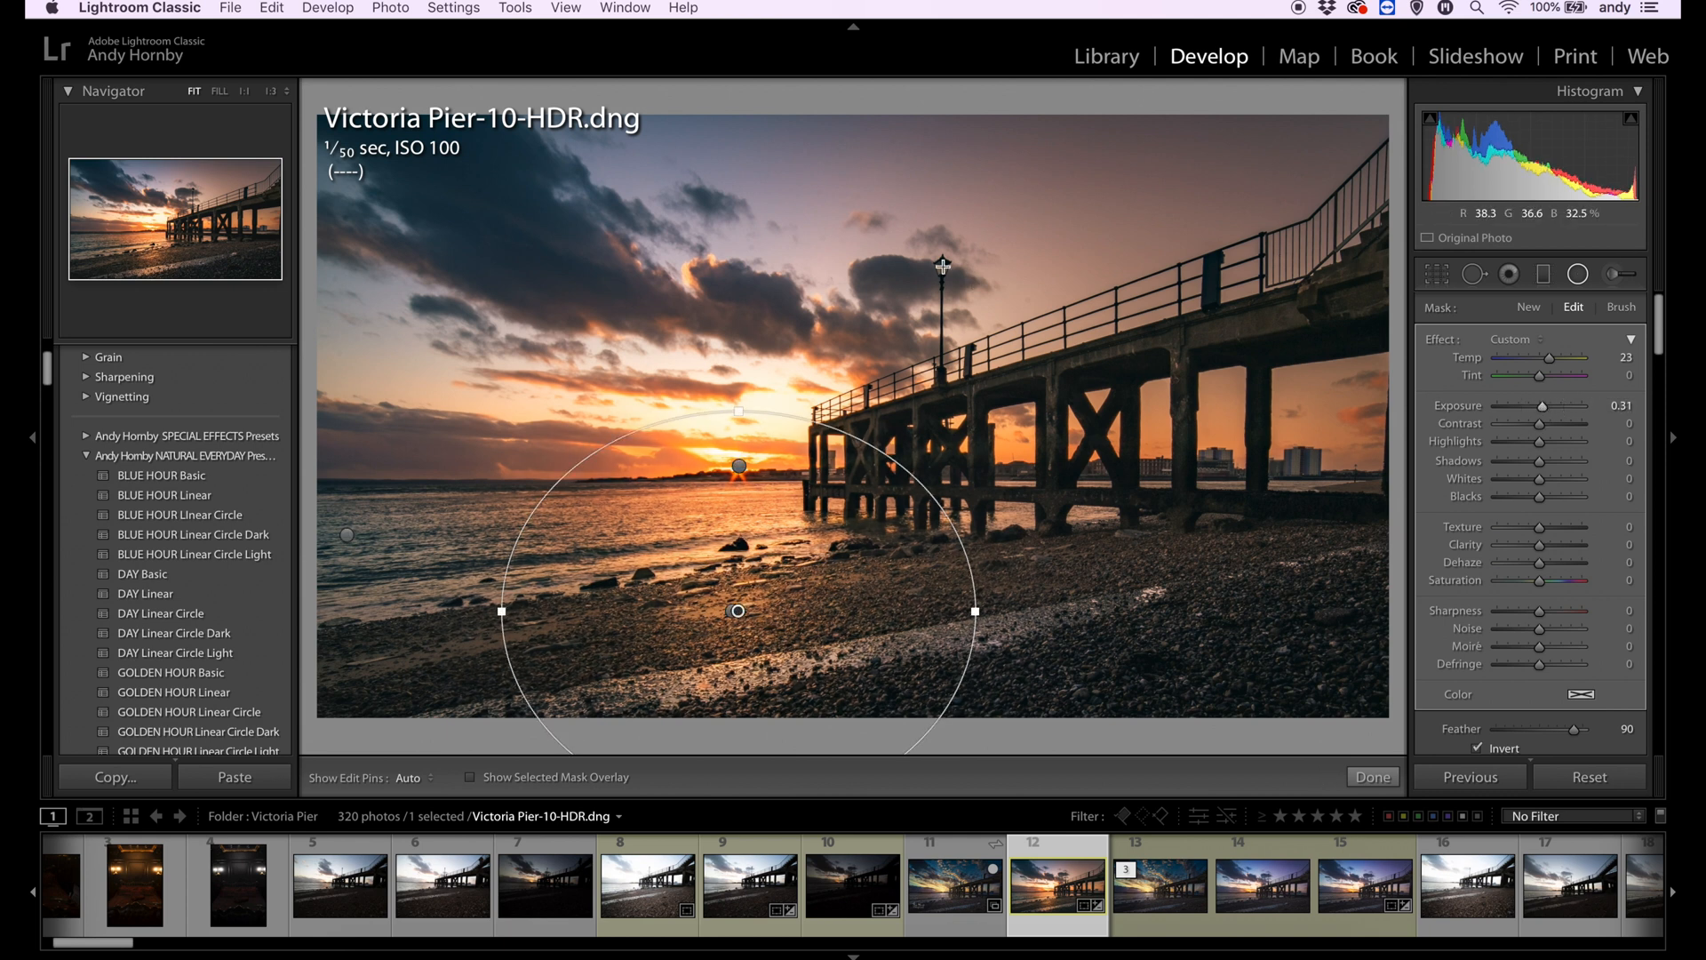
- Light up the lamppost's lantern with small radial filters at temp 100 and exposure 4.00
click(191, 186)
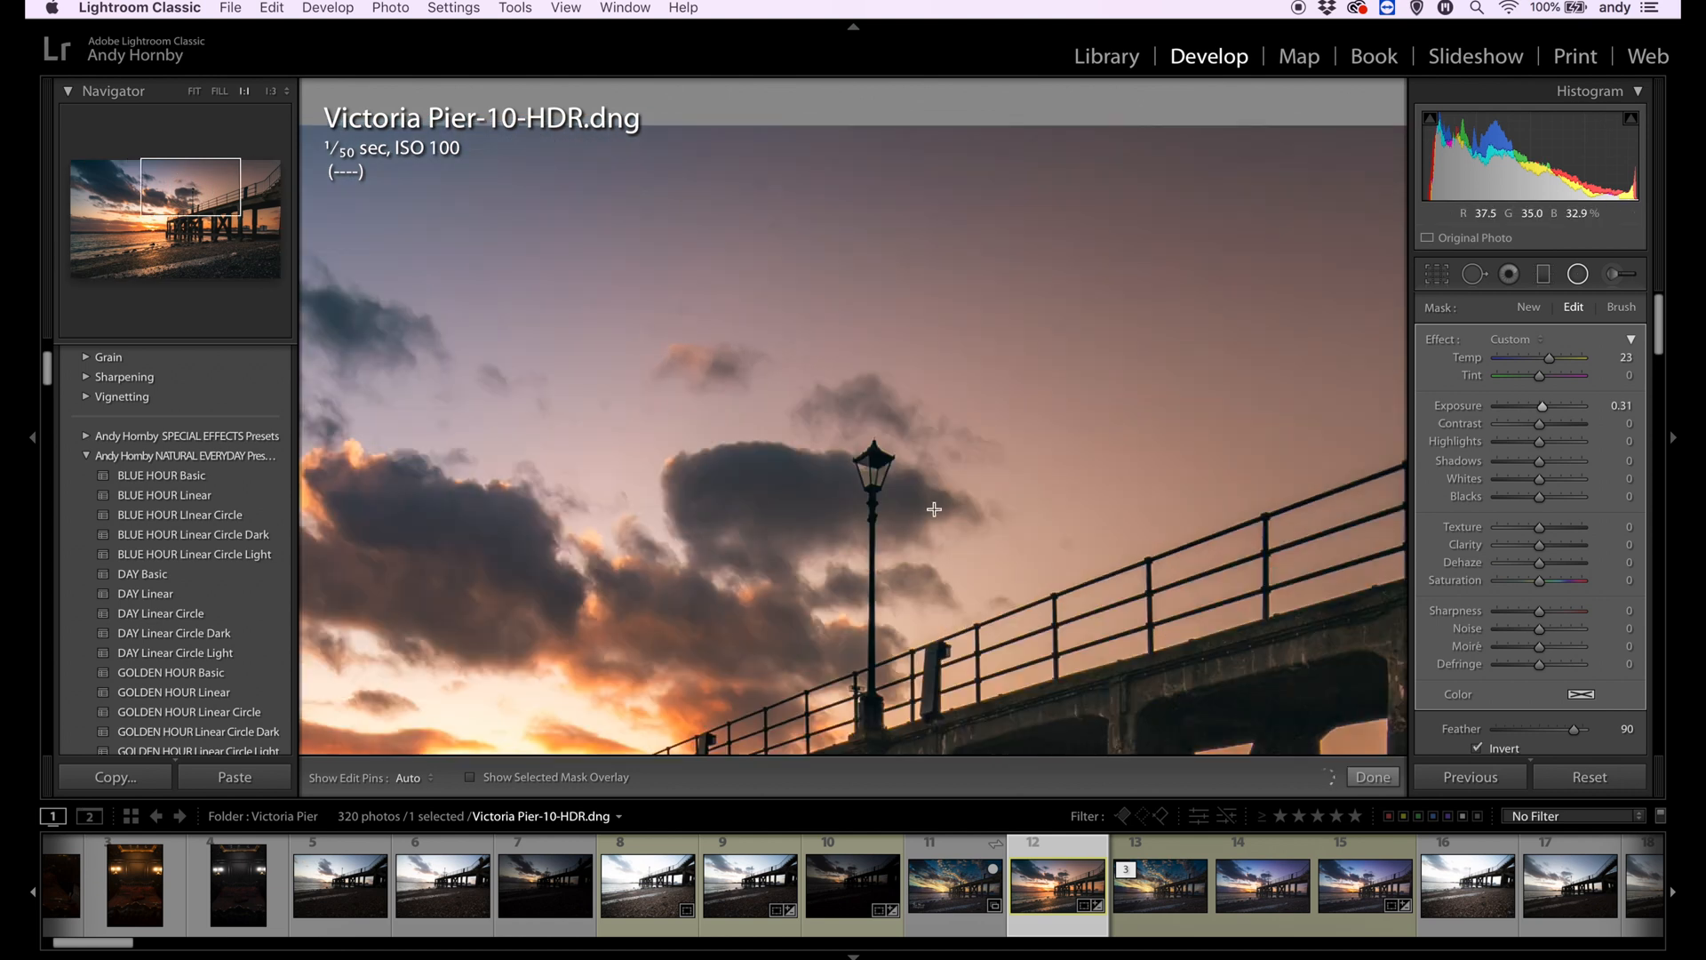
click(873, 464)
drag(1540, 359, 1650, 367)
drag(1540, 359, 1628, 363)
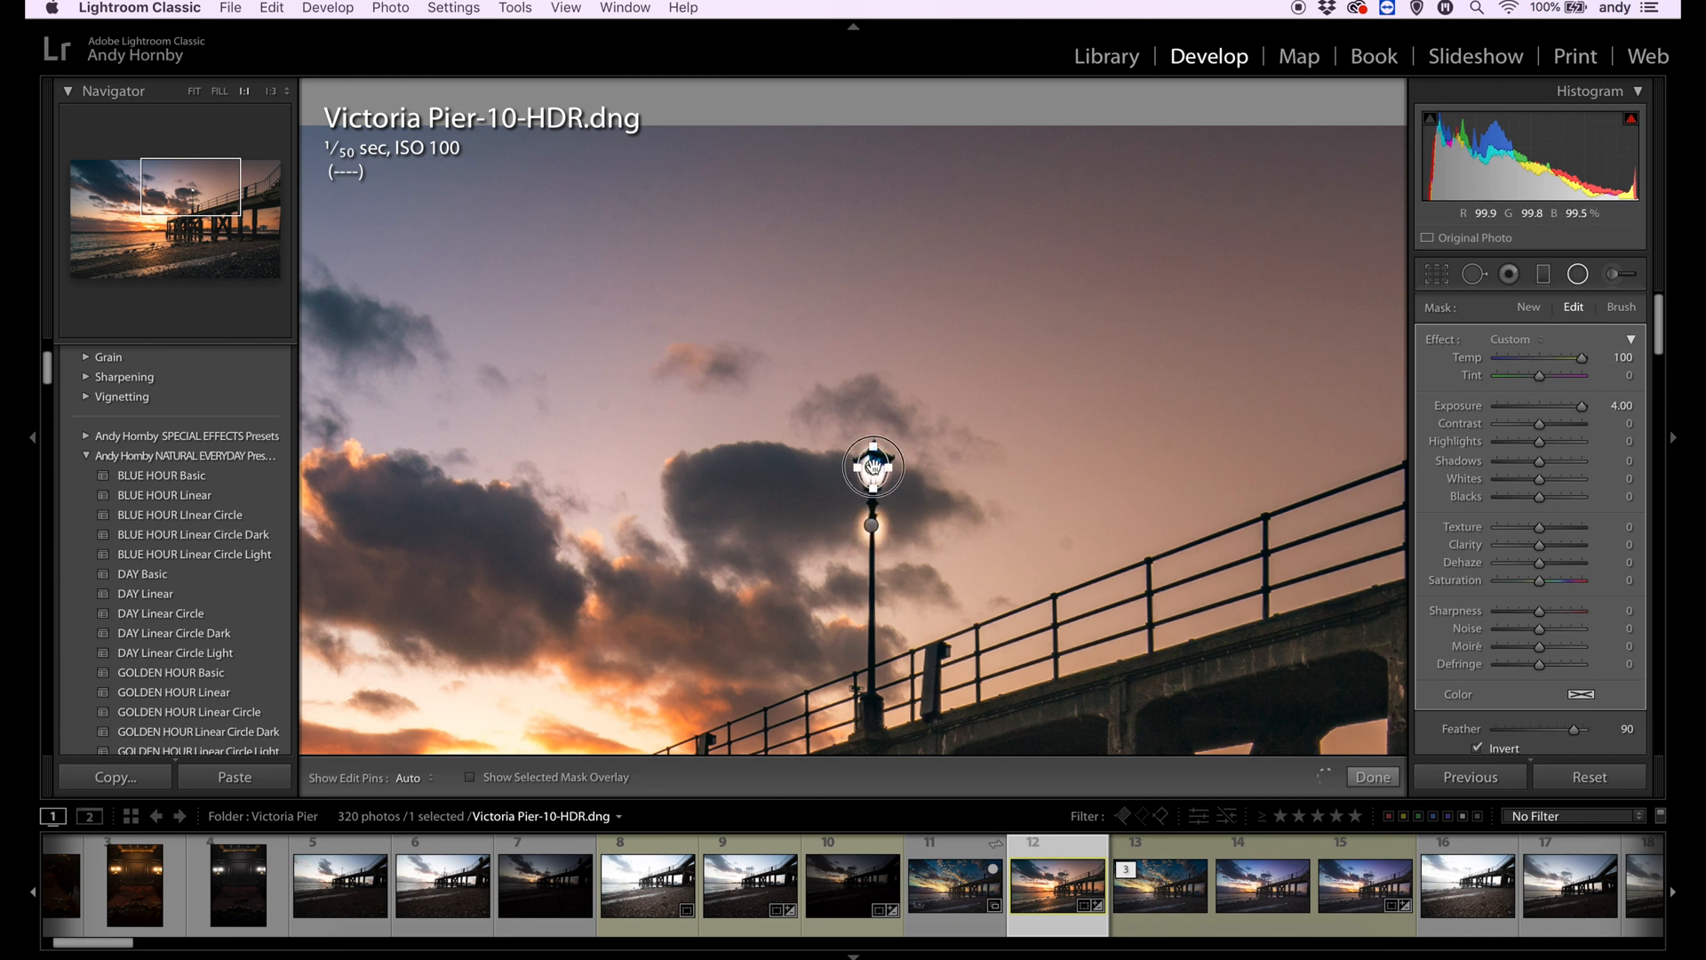
click(872, 517)
click(872, 475)
- Add a wider, roughly circular radial glow around the lantern with exposure 0.21 and temp 0, and finish the radial filters
drag(871, 470, 871, 469)
drag(1582, 407, 1555, 363)
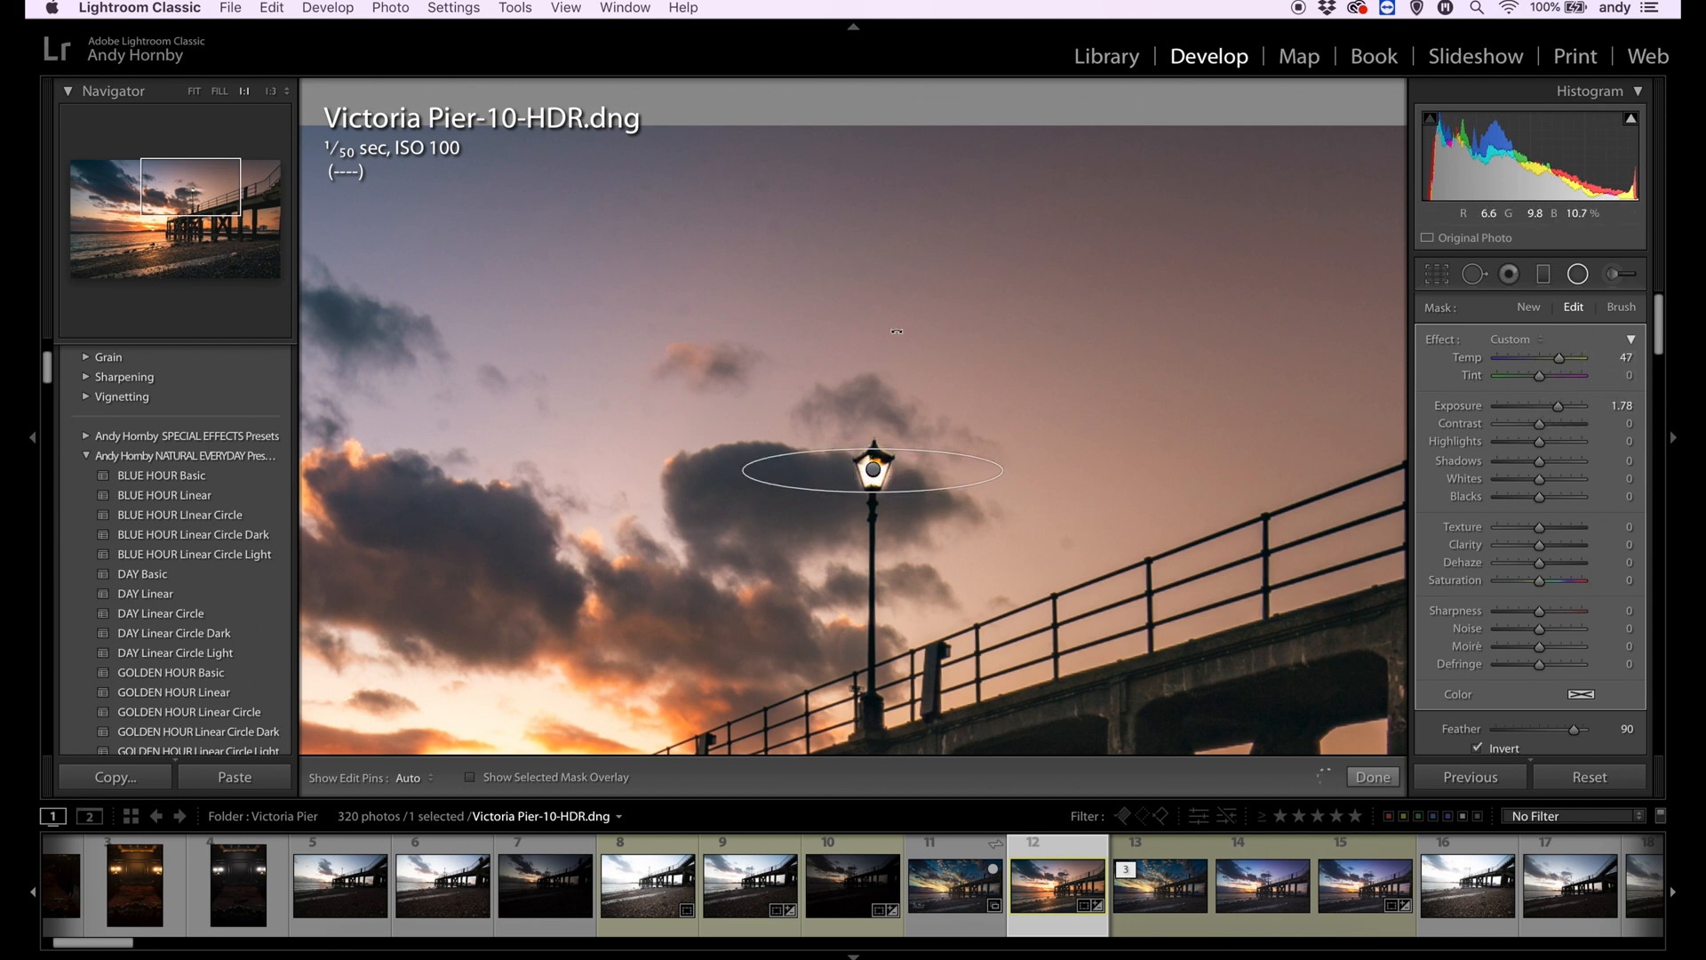
drag(871, 449, 868, 332)
drag(1558, 407, 1540, 411)
double_click(1560, 357)
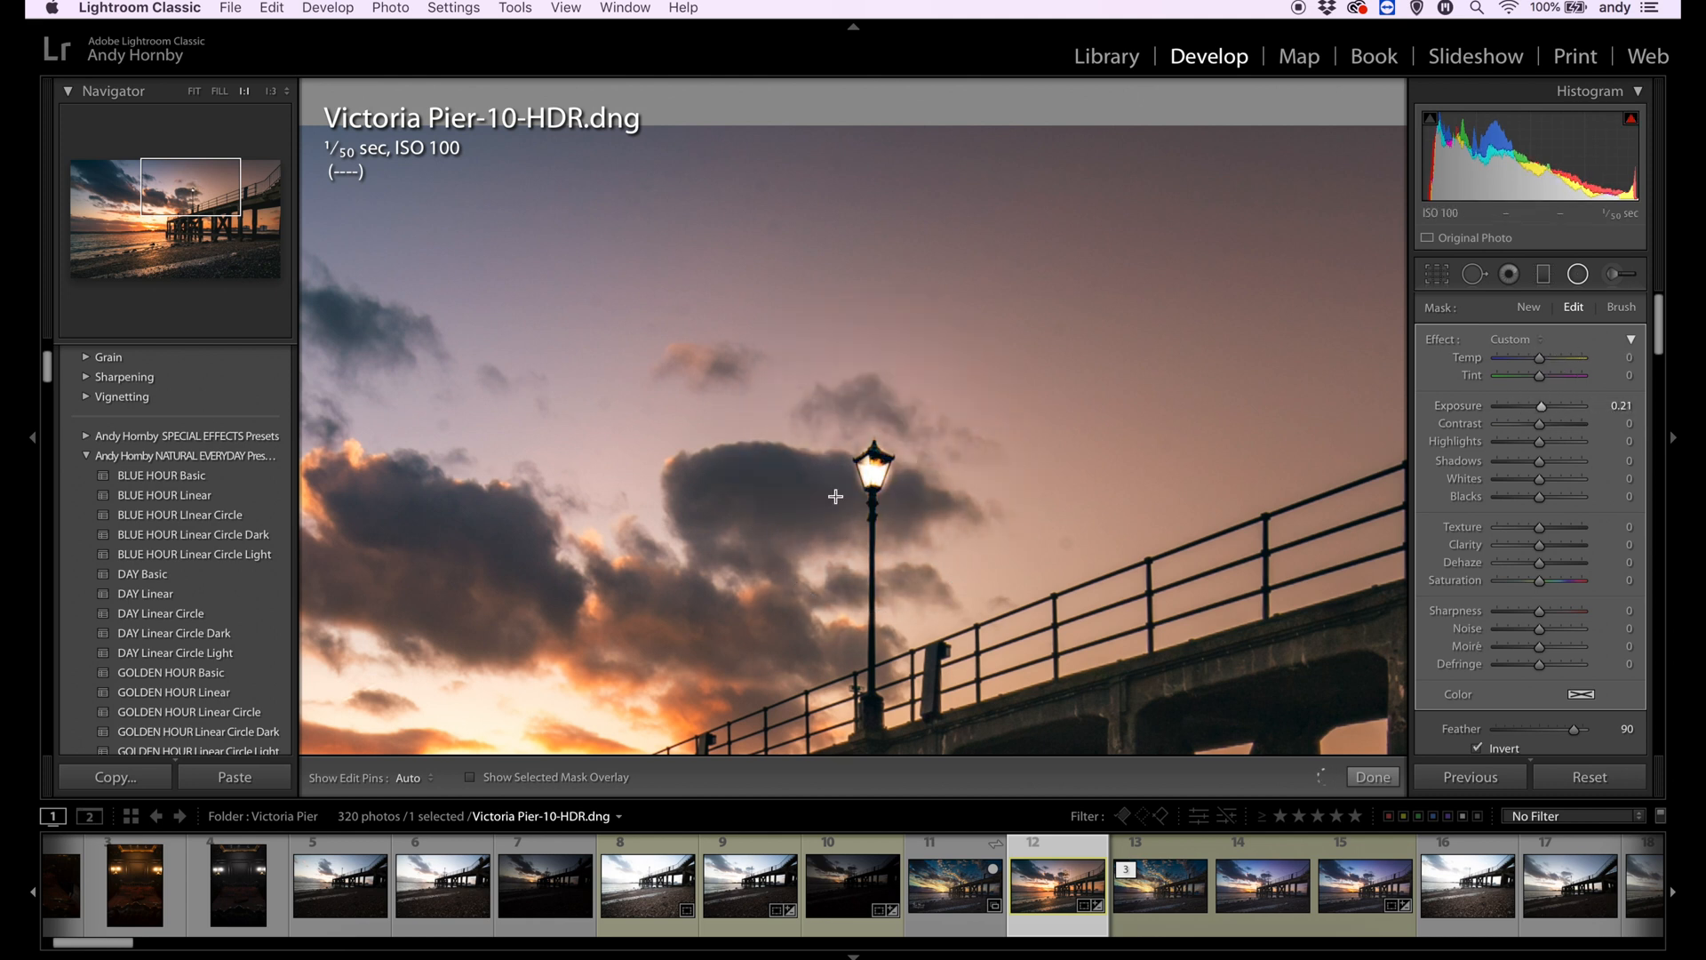
key(z)
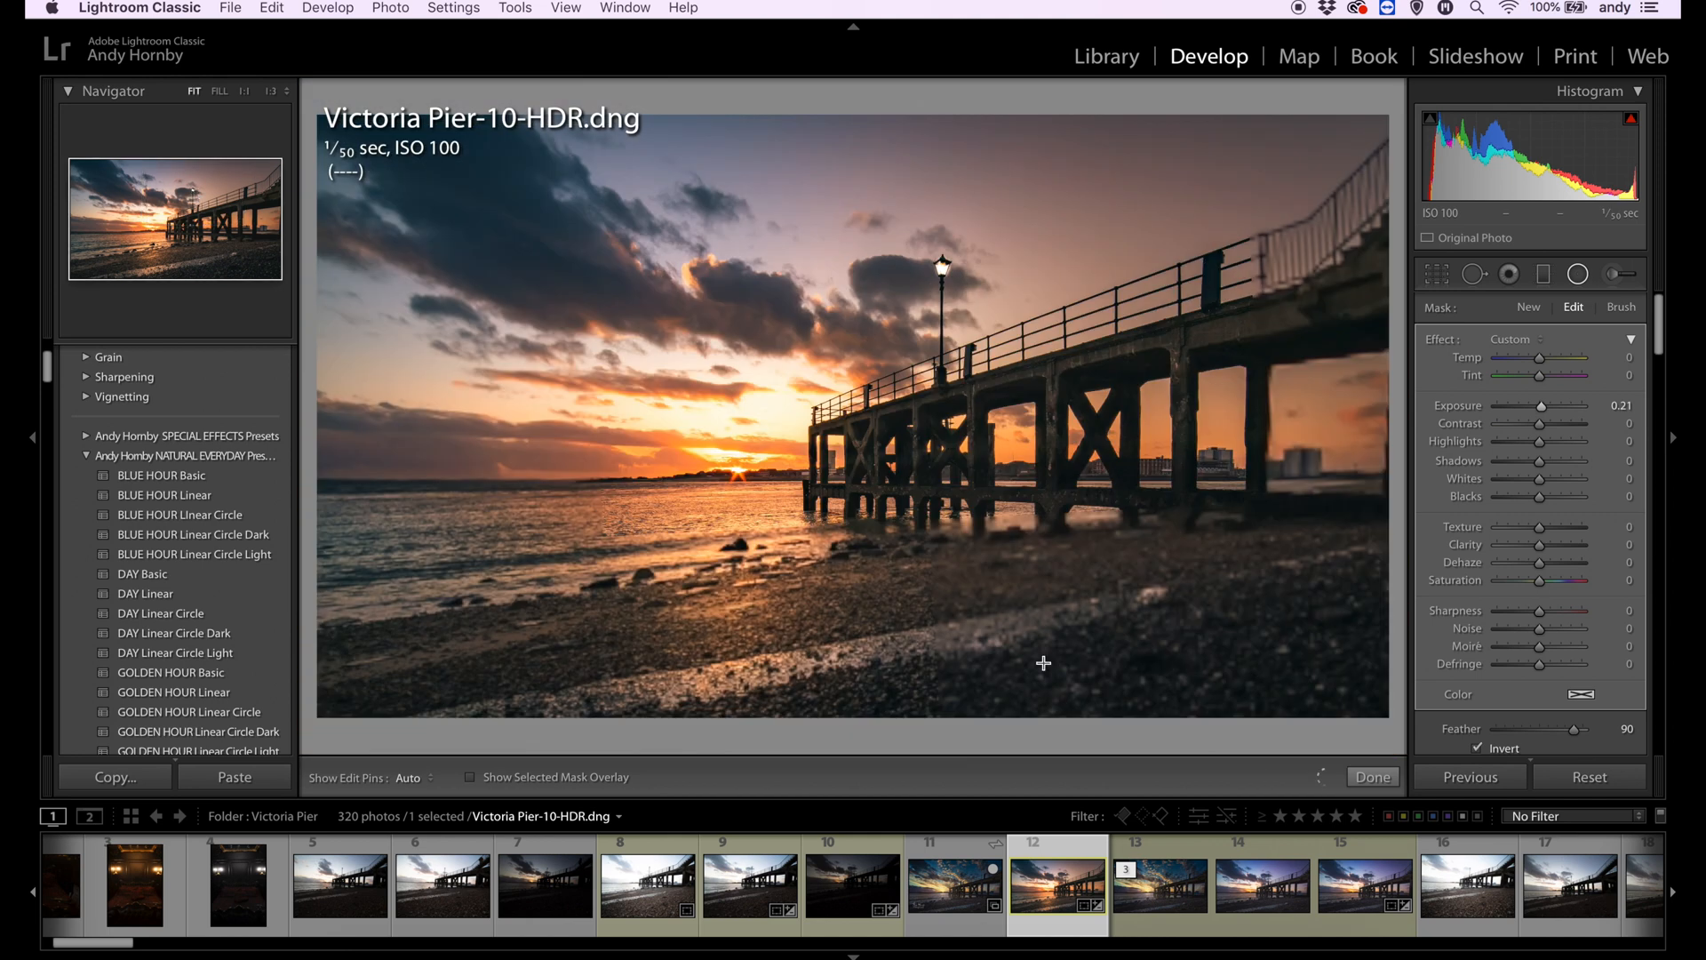
click(1365, 769)
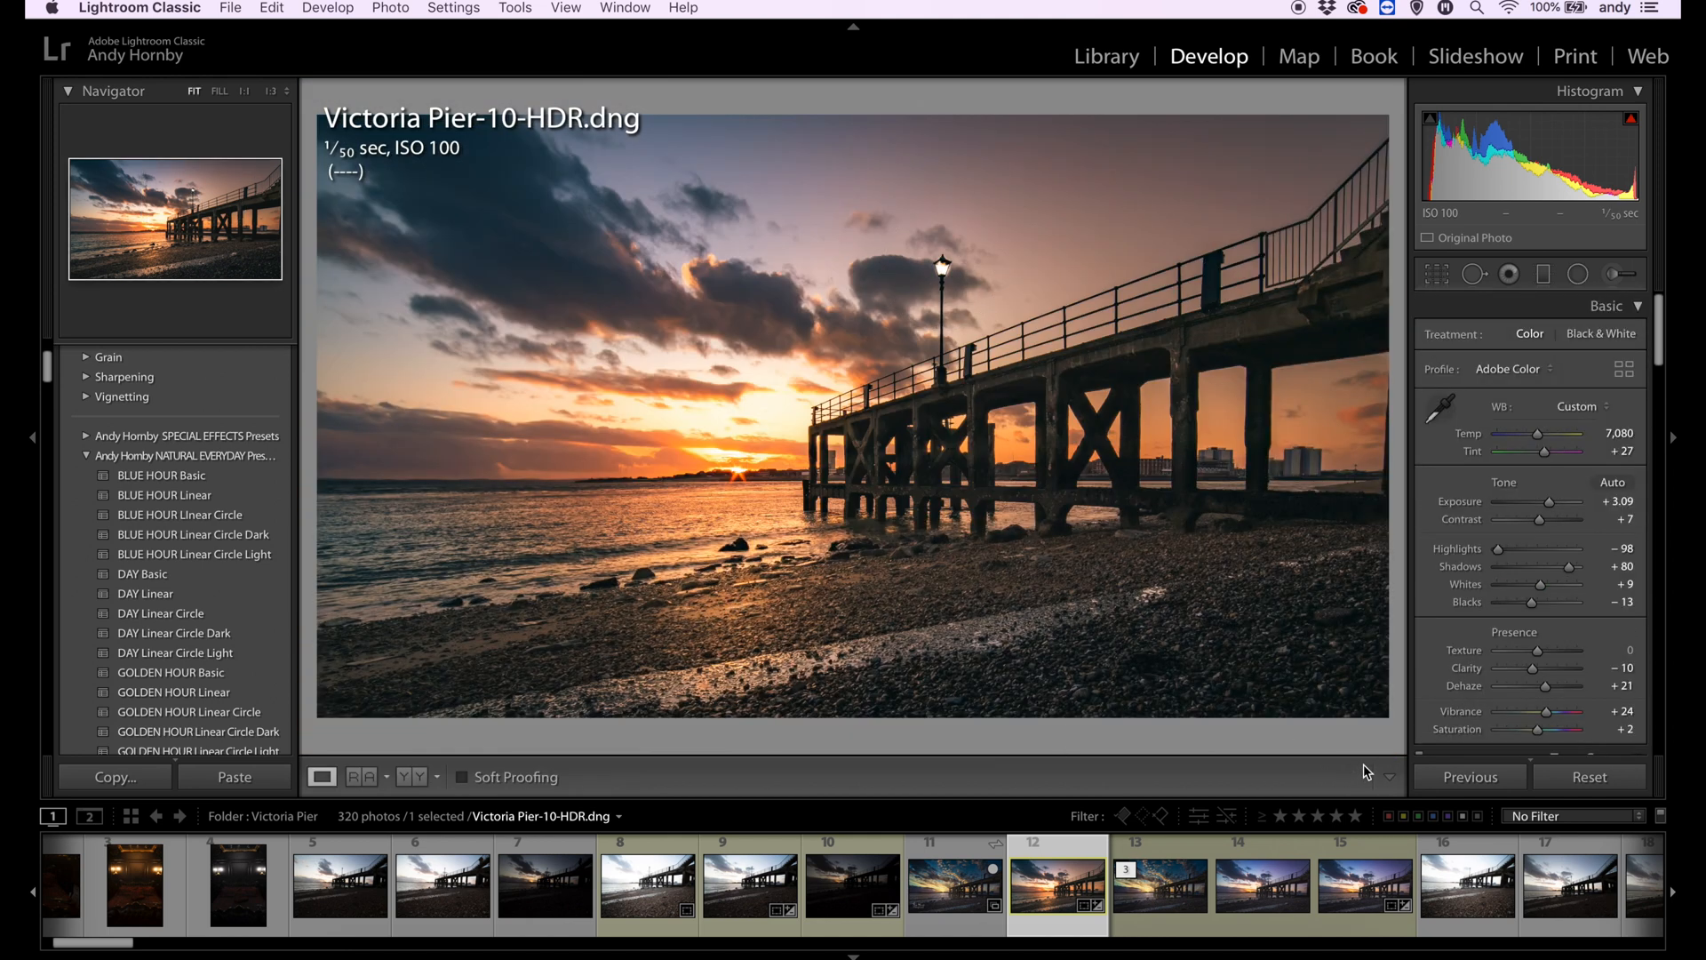
- Compare the edited pier photo with its unedited version
key(backslash)
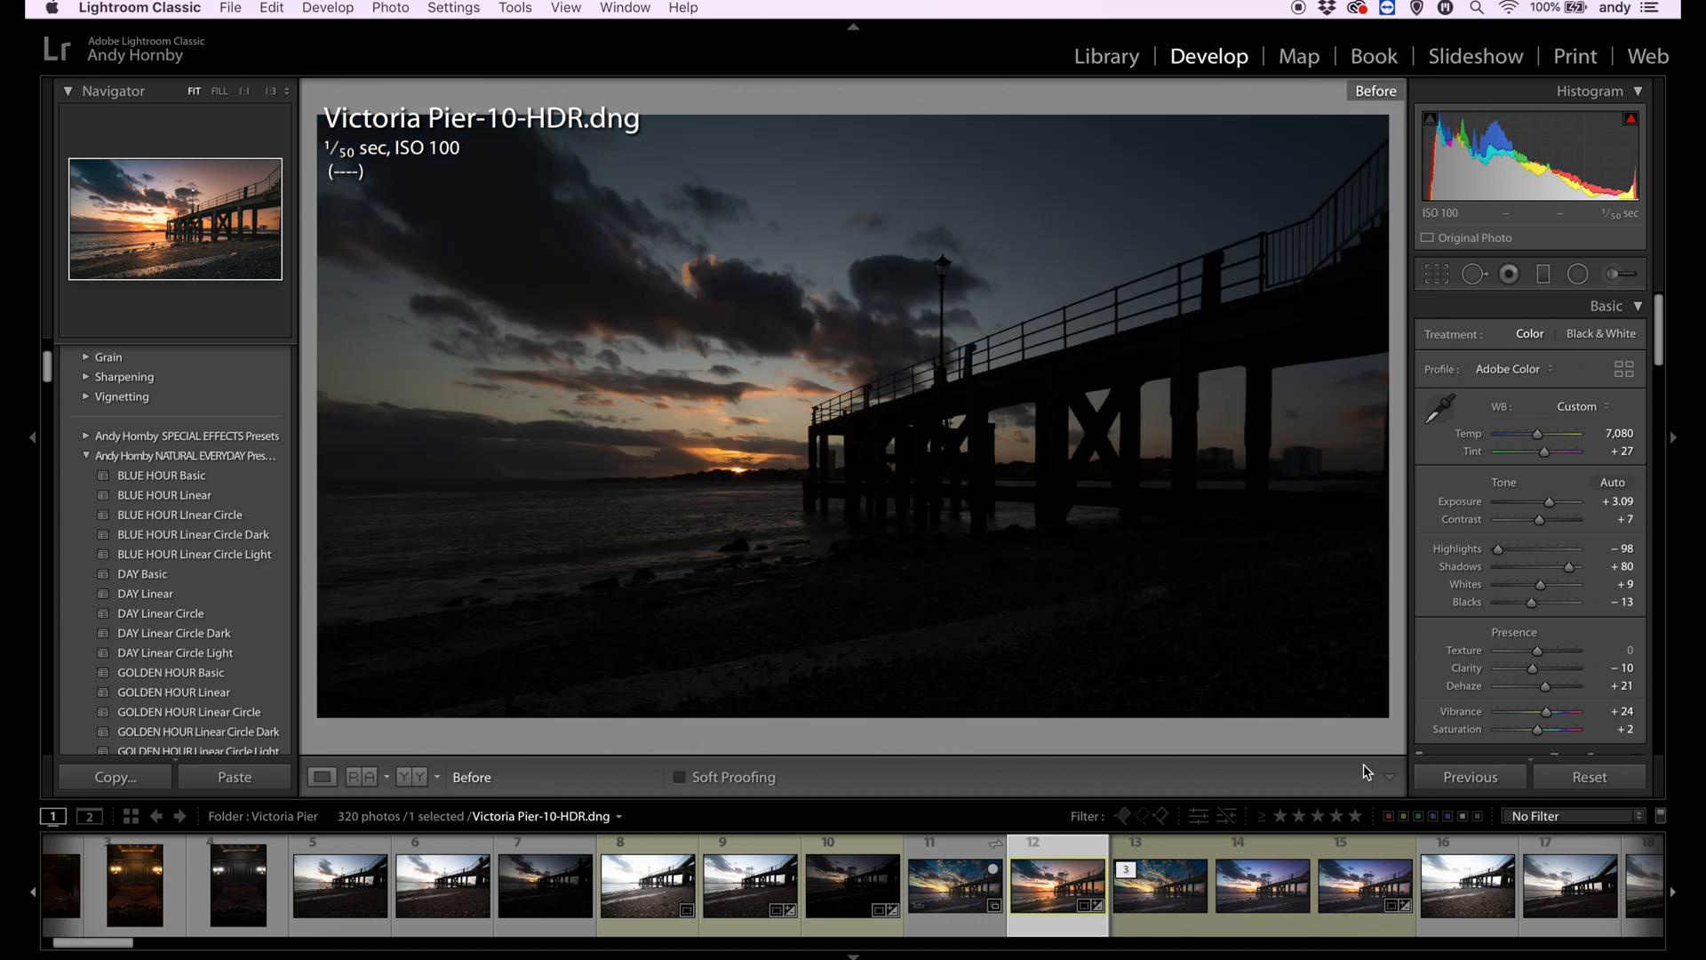
key(backslash)
key(backslash)
key(backslash)
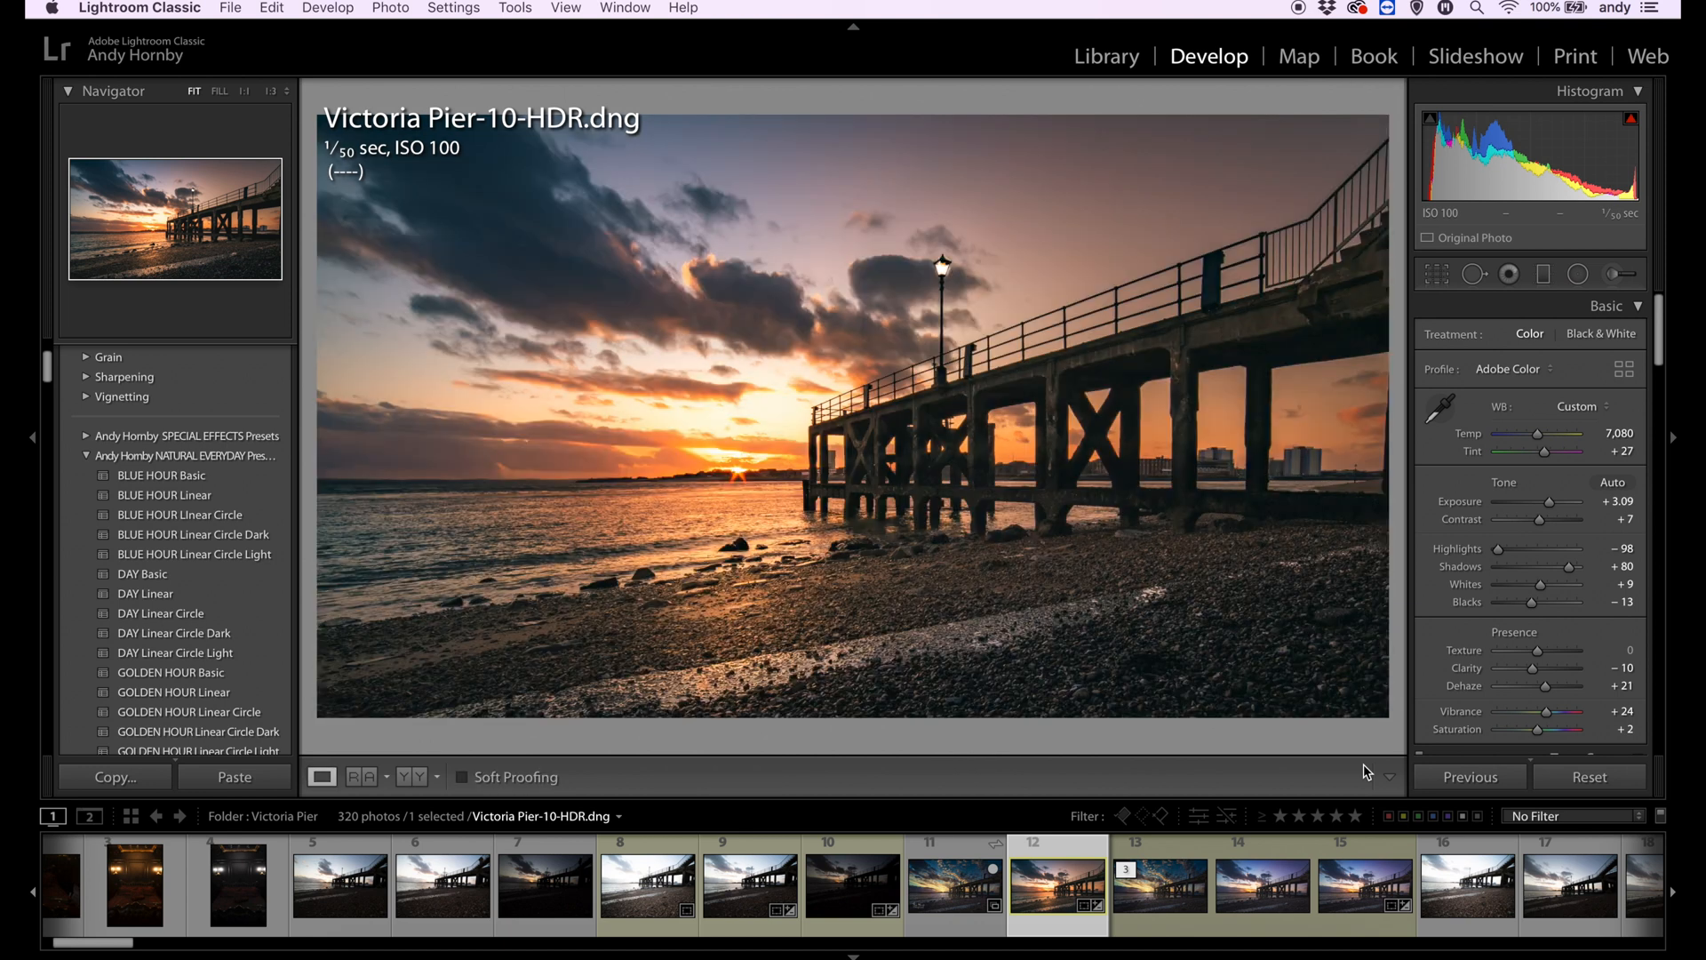